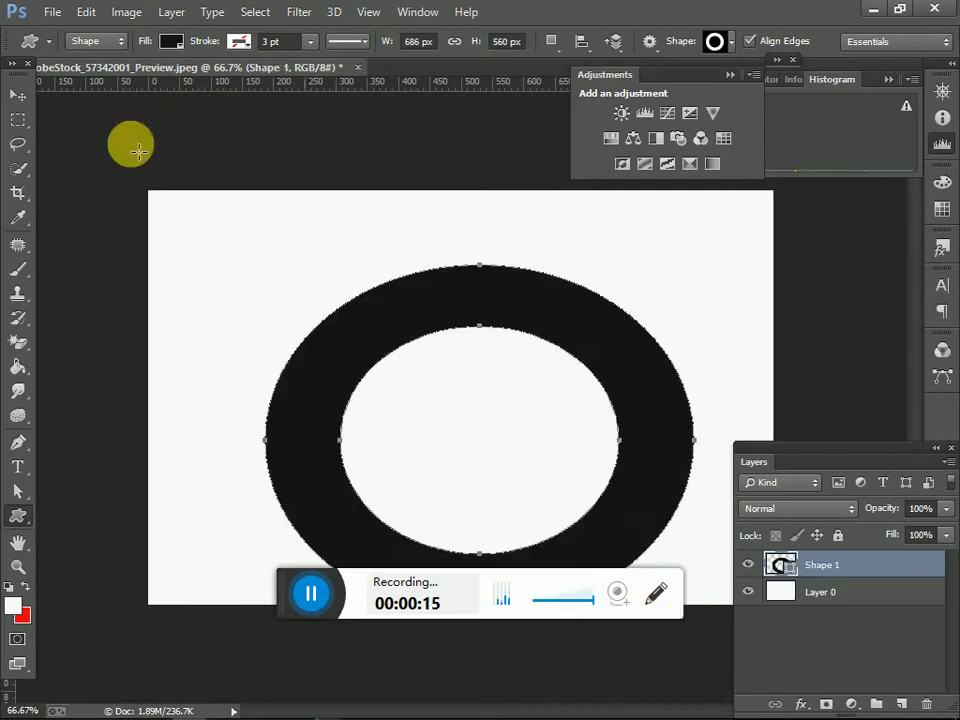
# Step: Move the black ring shape up so that it sits fully inside the white canvas
pyautogui.click(18, 94)
pyautogui.moveTo(538, 453)
pyautogui.mouseDown()
pyautogui.moveTo(530, 410)
pyautogui.moveTo(521, 422)
pyautogui.moveTo(531, 433)
pyautogui.mouseUp()
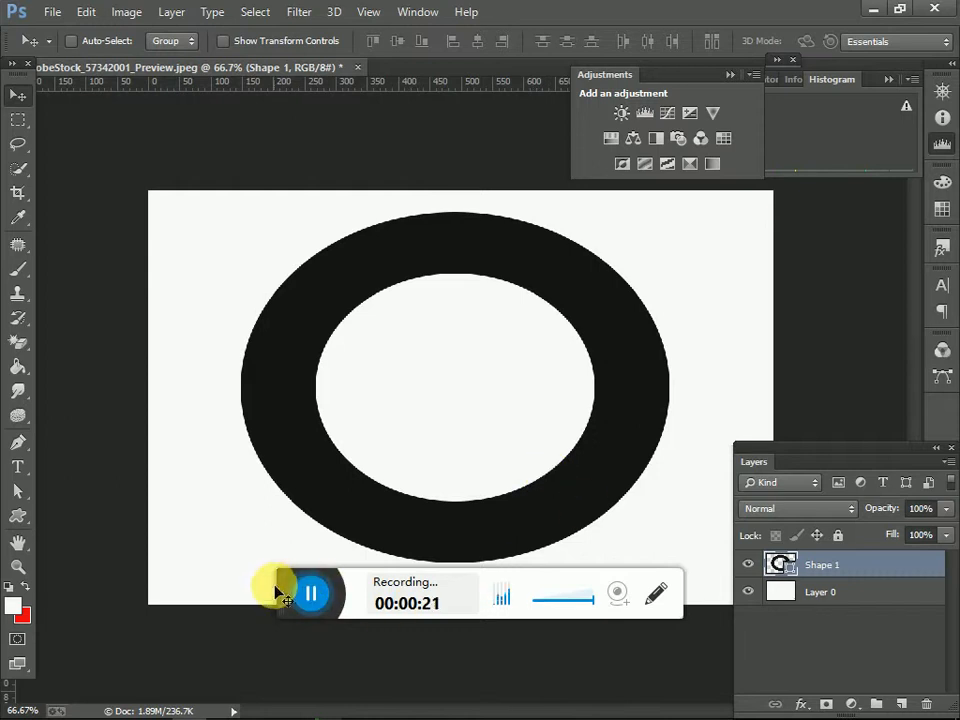
pyautogui.moveTo(287, 593); pyautogui.dragTo(262, 669)
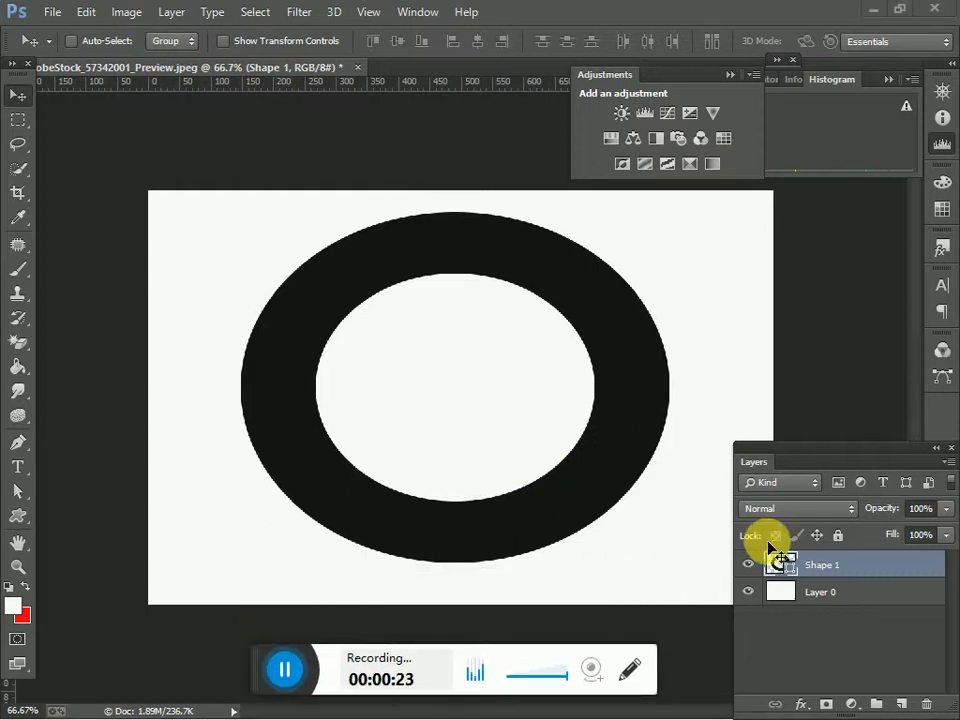
# Step: Add a gradient overlay to the Shape 1 layer and set its angle to 0 degrees
pyautogui.doubleClick(875, 575)
pyautogui.moveTo(489, 315); pyautogui.dragTo(728, 199)
pyautogui.click(578, 440)
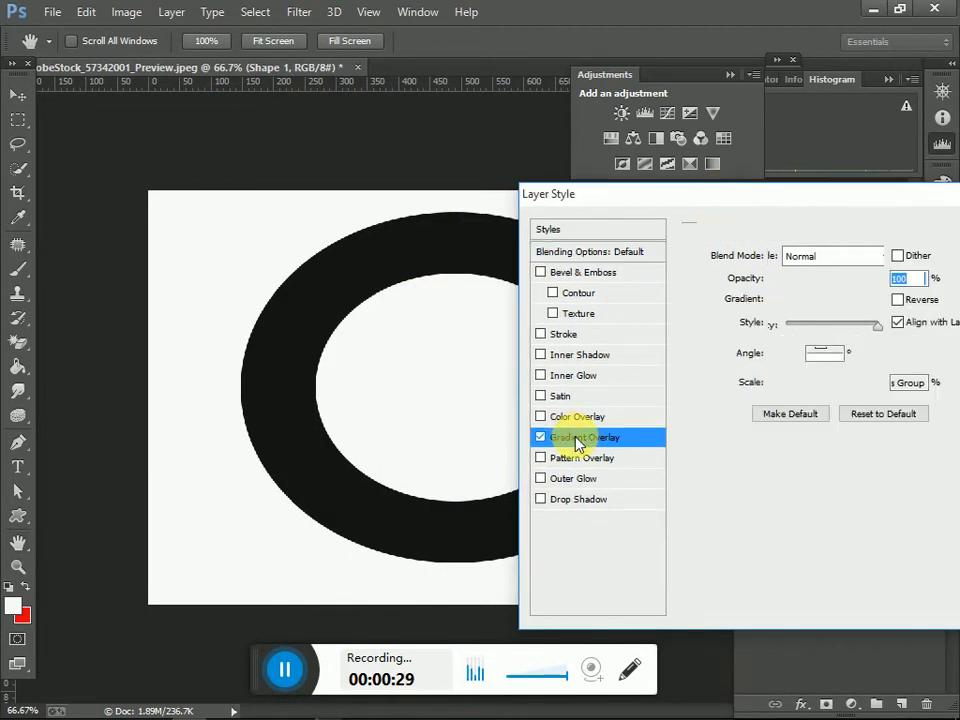
pyautogui.moveTo(742, 197); pyautogui.dragTo(738, 292)
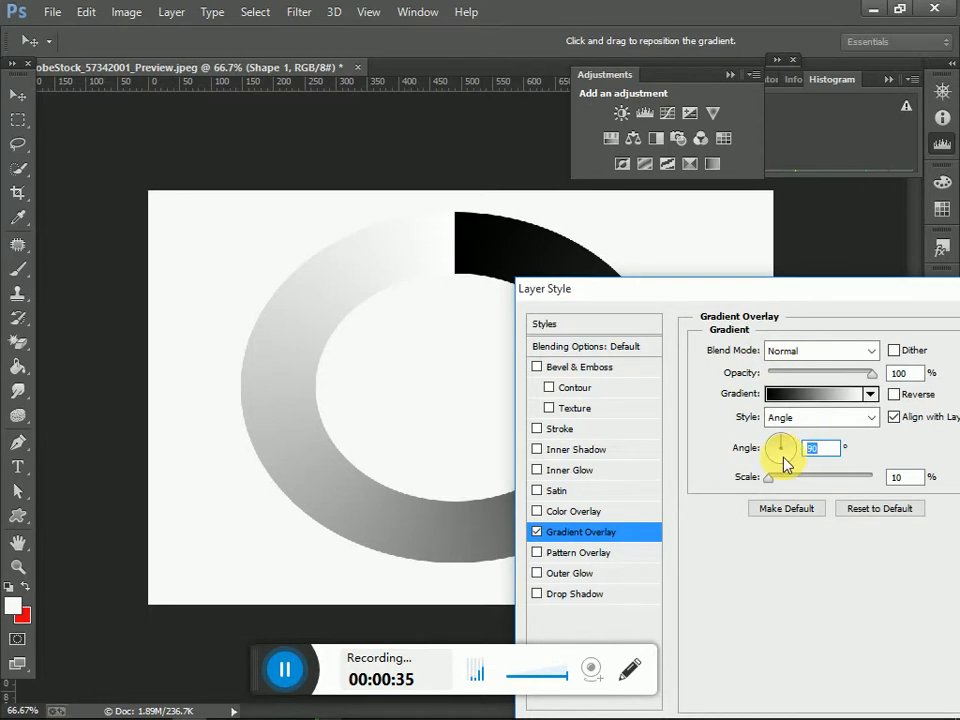
pyautogui.write('0')
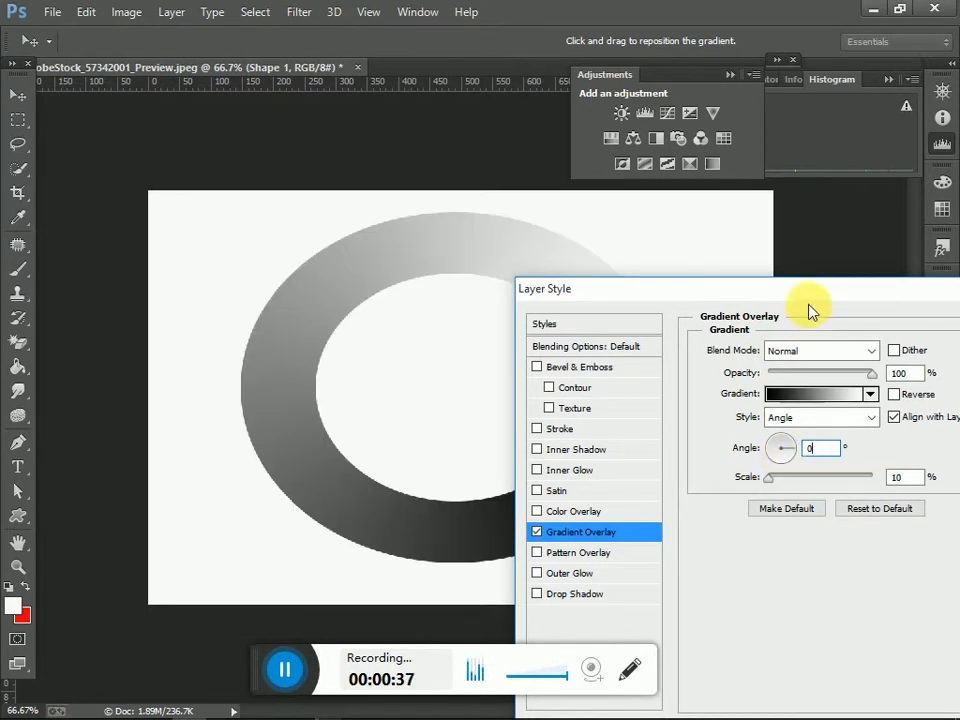
pyautogui.moveTo(812, 289); pyautogui.dragTo(727, 318)
pyautogui.moveTo(543, 396); pyautogui.dragTo(282, 182)
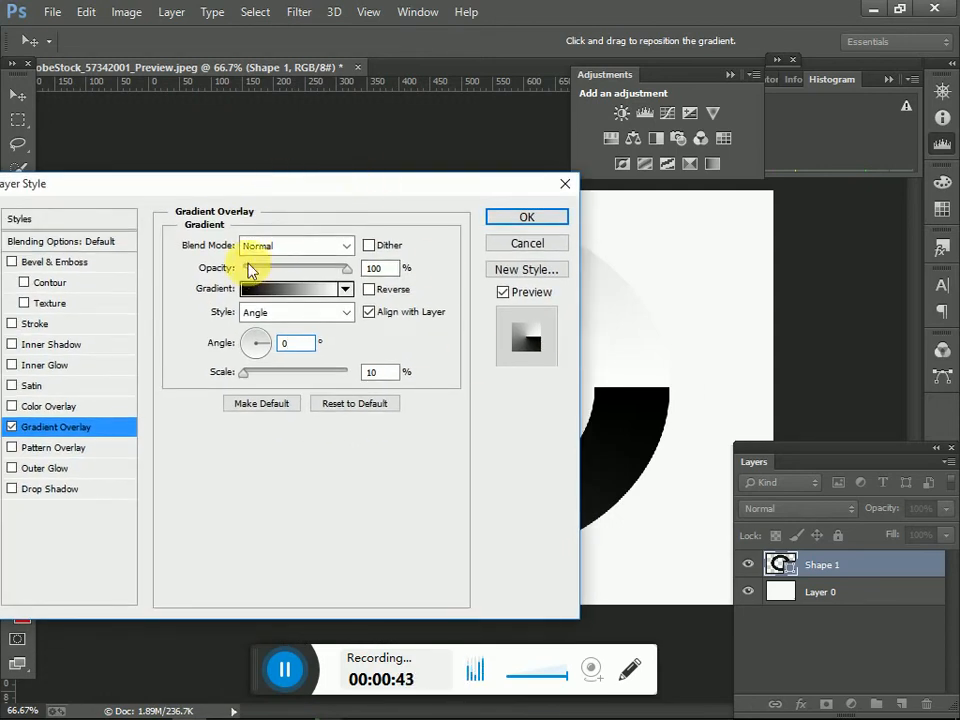
pyautogui.moveTo(290, 190); pyautogui.dragTo(851, 310)
# Step: Add a colour stop at 13% in the overlay's gradient and make it bright green (00ff03)
pyautogui.click(866, 408)
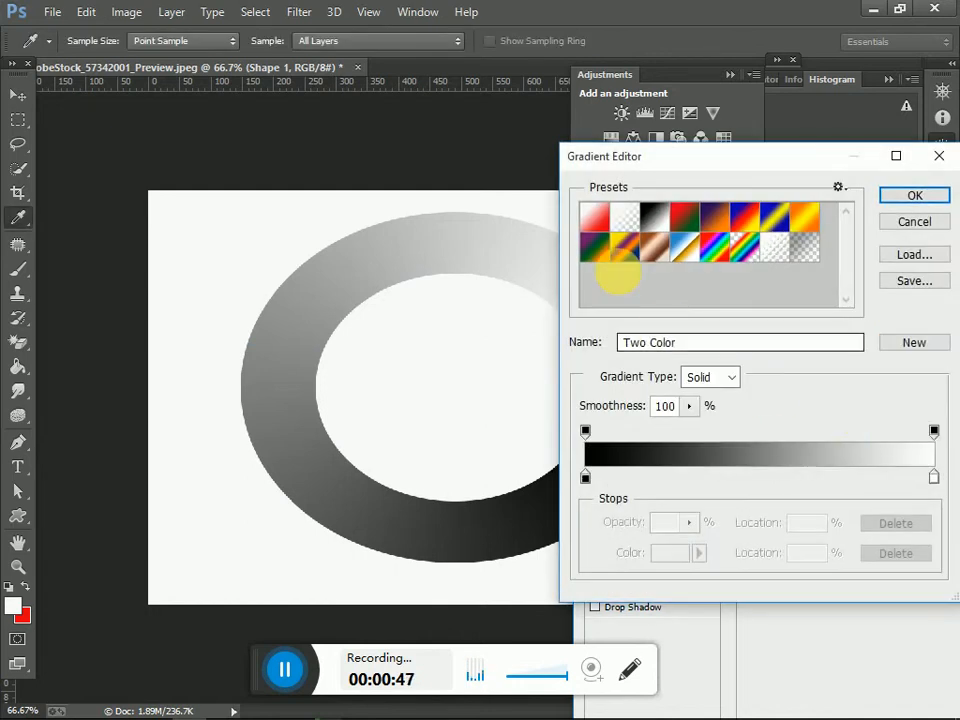
pyautogui.click(632, 477)
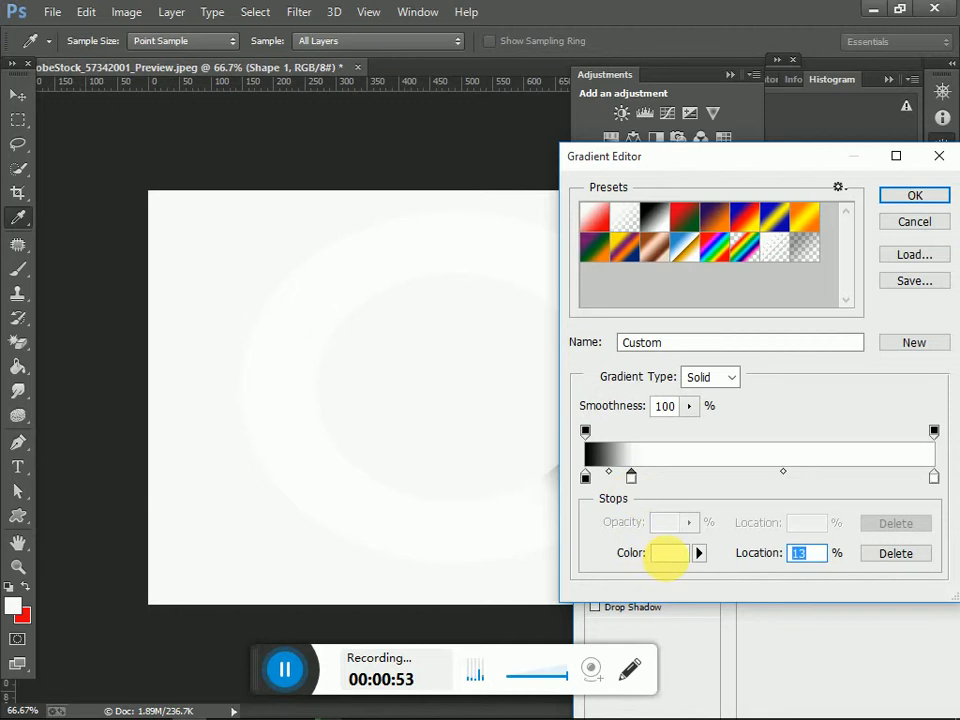
pyautogui.click(668, 555)
pyautogui.moveTo(657, 553); pyautogui.dragTo(670, 462)
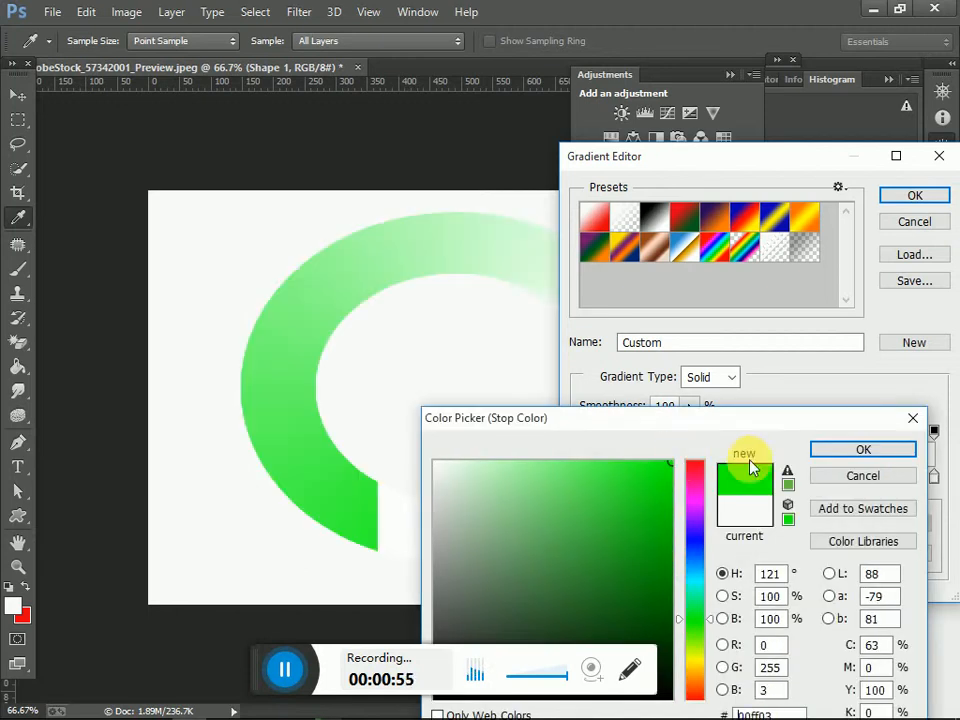
pyautogui.click(848, 451)
# Step: Add another colour stop at 38% in the gradient and make it black (000000)
pyautogui.moveTo(665, 169); pyautogui.dragTo(618, 167)
pyautogui.click(696, 485)
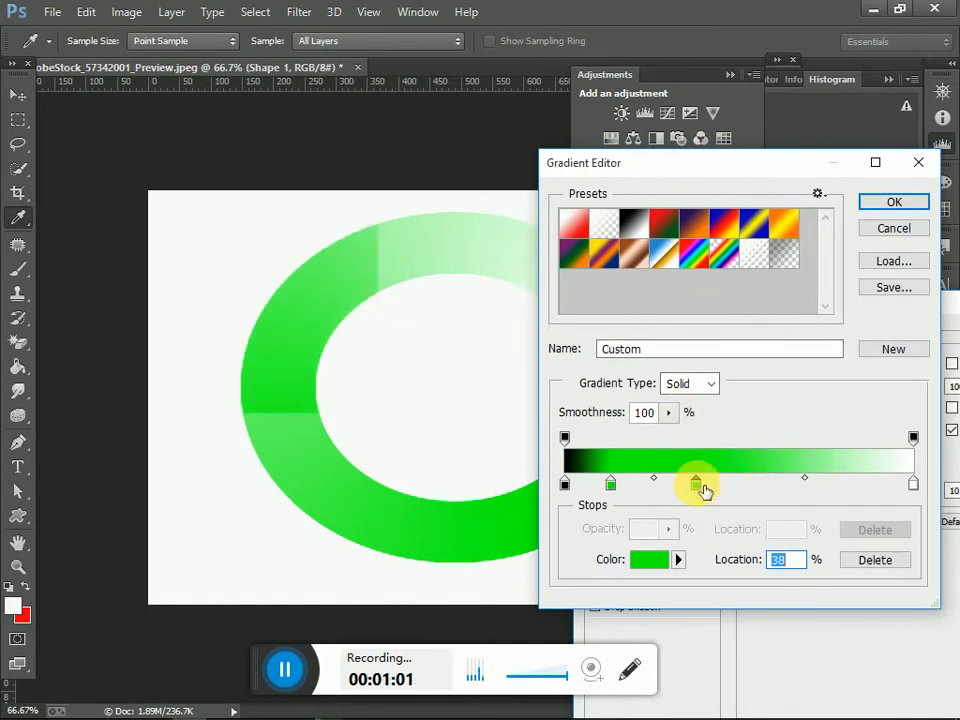
pyautogui.click(645, 560)
pyautogui.moveTo(621, 561); pyautogui.dragTo(464, 705)
pyautogui.click(830, 513)
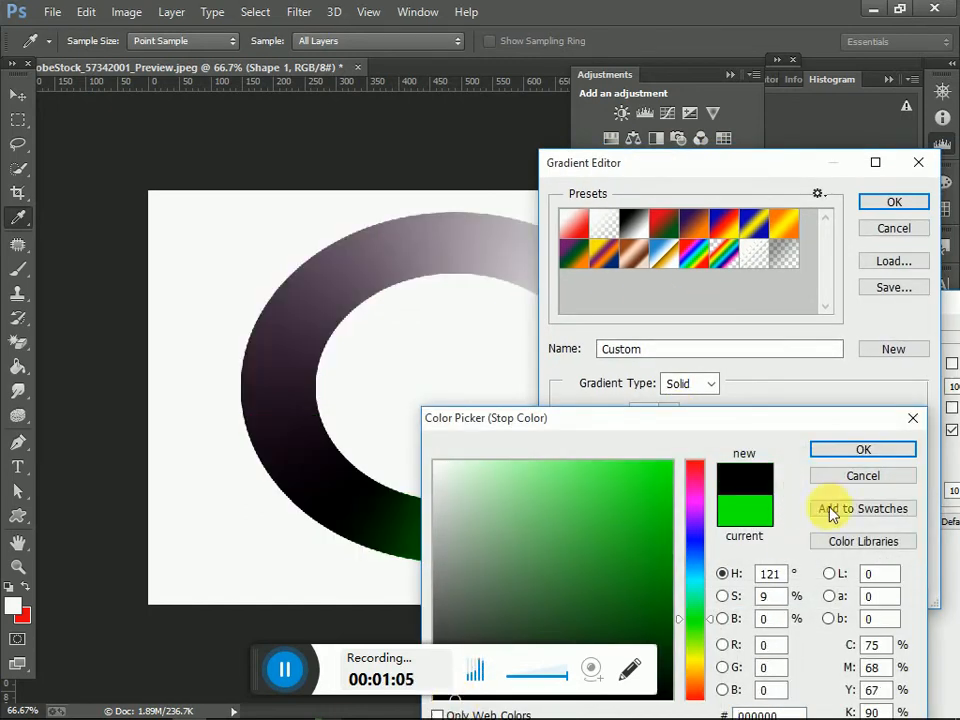
pyautogui.click(882, 460)
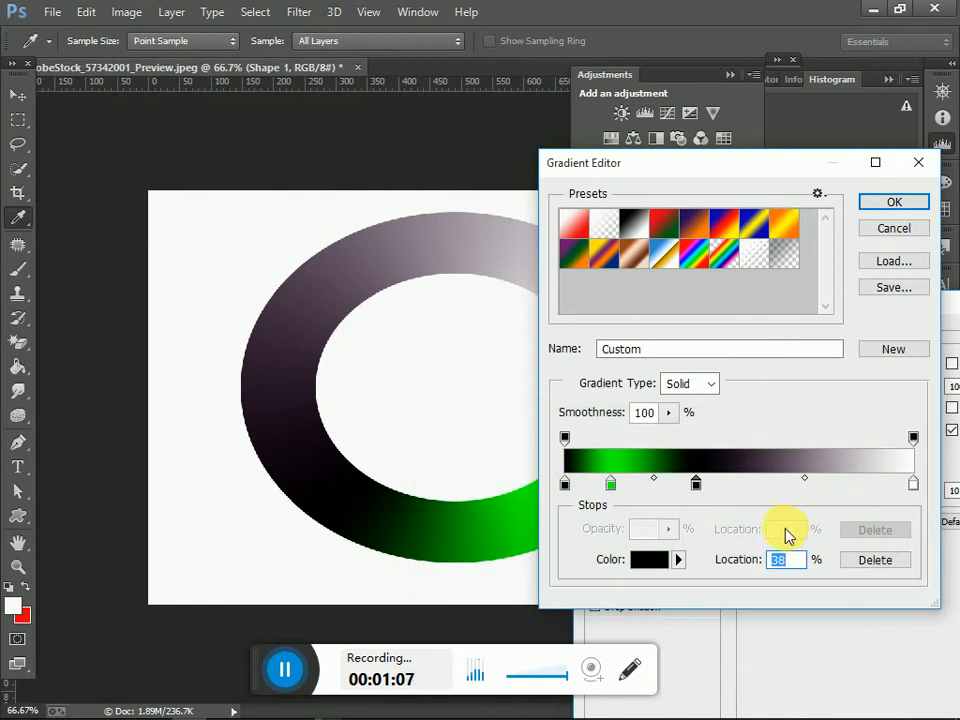
# Step: Recolour the gradient's white end stop at 100% to black (000000) and apply the gradient overlay to the ring
pyautogui.moveTo(788, 163); pyautogui.dragTo(636, 256)
pyautogui.click(776, 385)
pyautogui.click(795, 362)
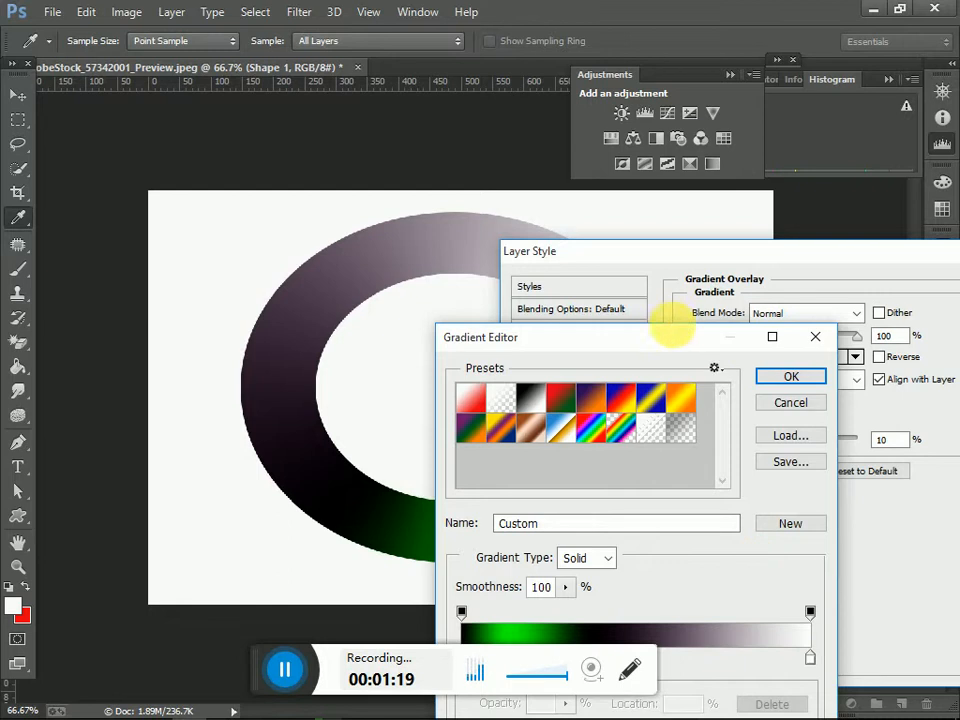
pyautogui.moveTo(675, 334); pyautogui.dragTo(724, 166)
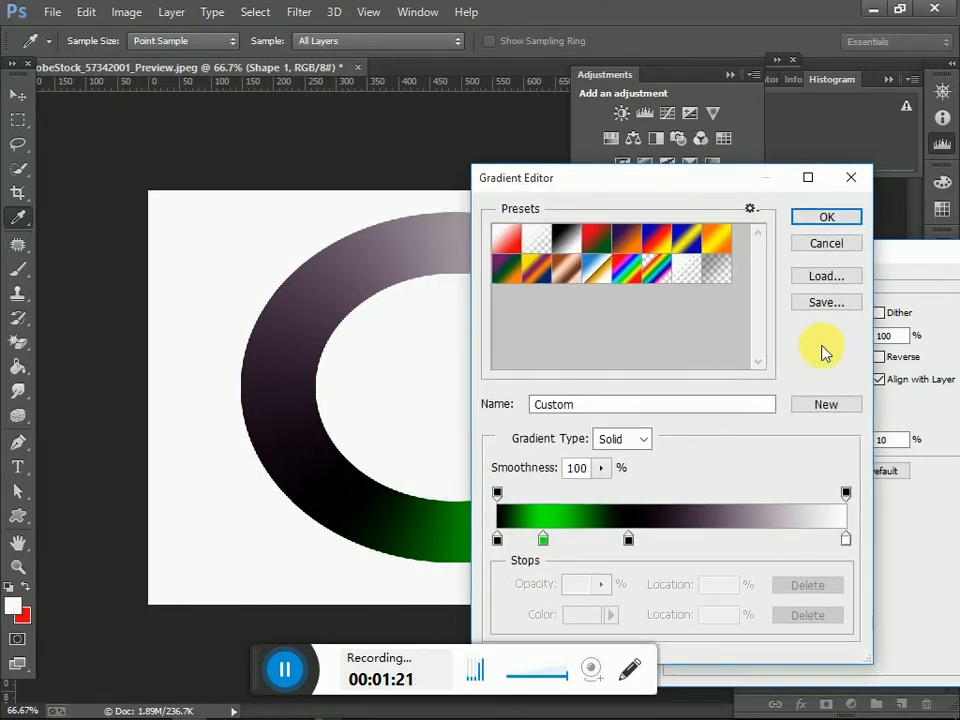
pyautogui.click(846, 540)
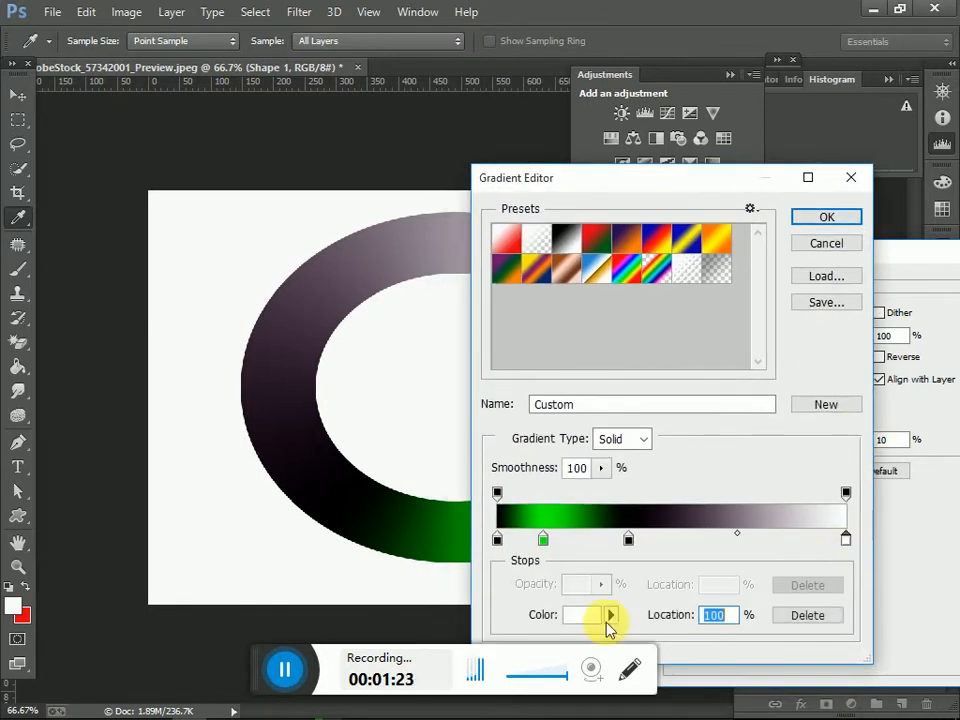
pyautogui.click(590, 615)
pyautogui.moveTo(525, 561); pyautogui.dragTo(463, 700)
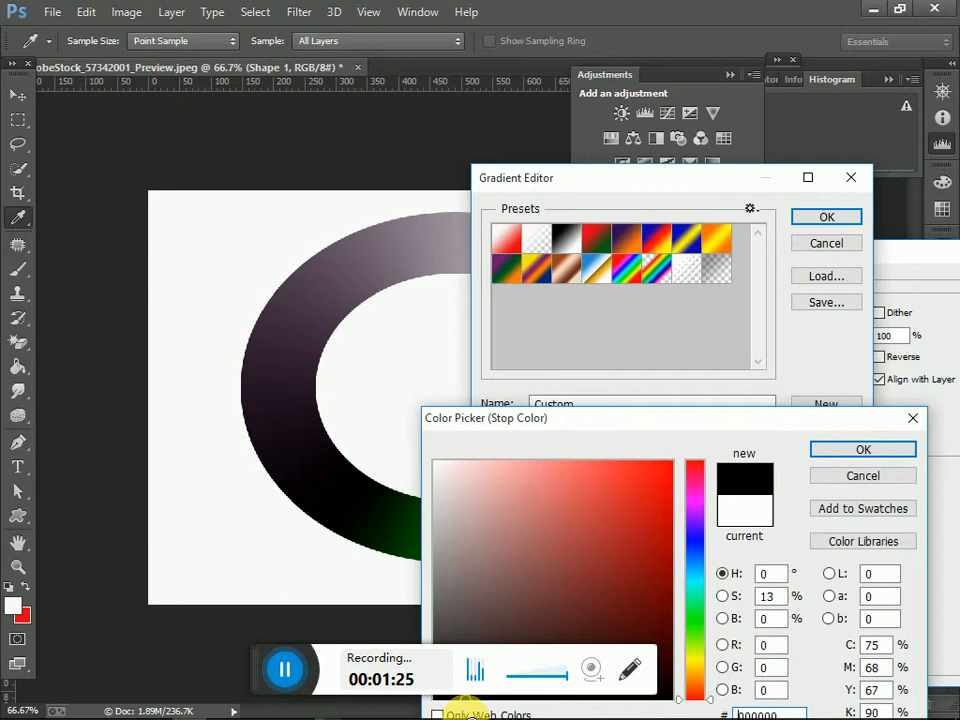
pyautogui.click(884, 450)
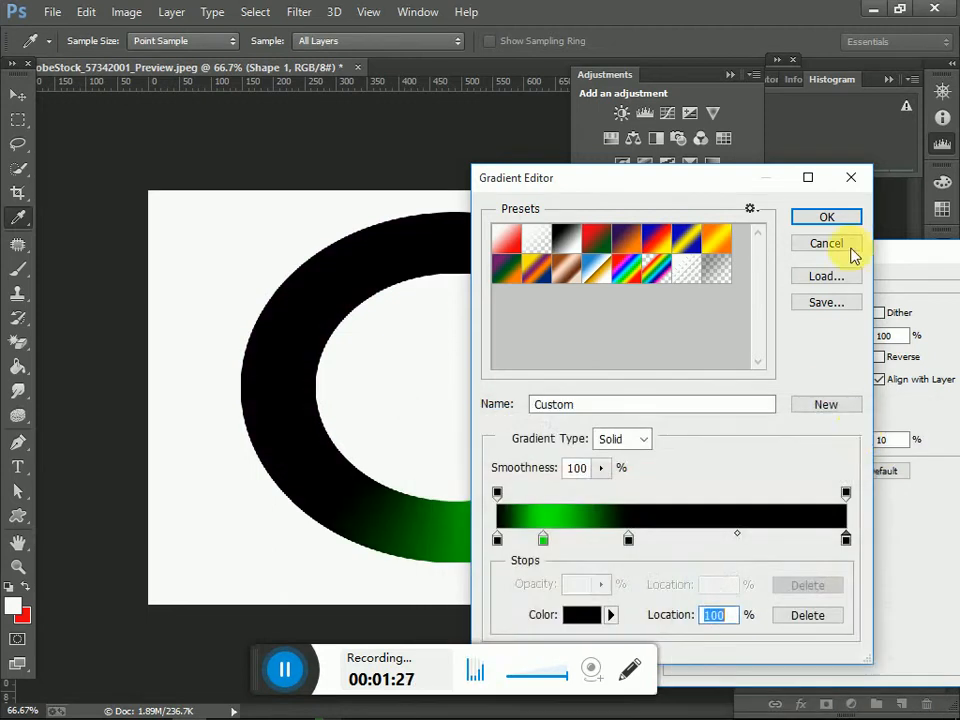
pyautogui.click(826, 217)
pyautogui.moveTo(875, 253); pyautogui.dragTo(689, 317)
pyautogui.click(828, 352)
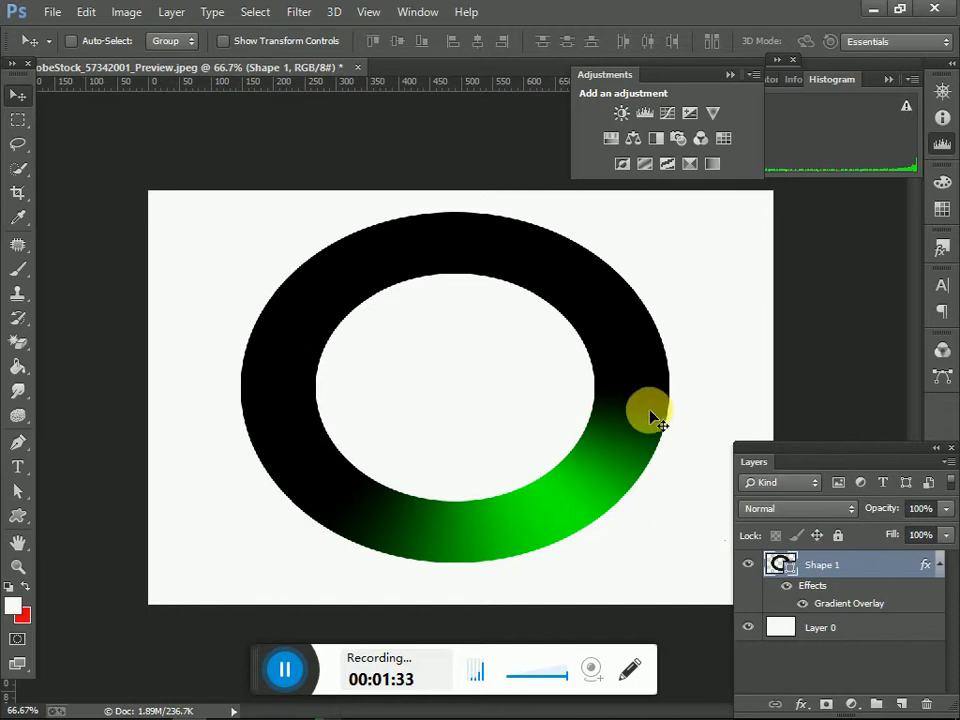
# Step: Show the Timeline, create a video timeline and convert it to a frame animation
pyautogui.click(417, 12)
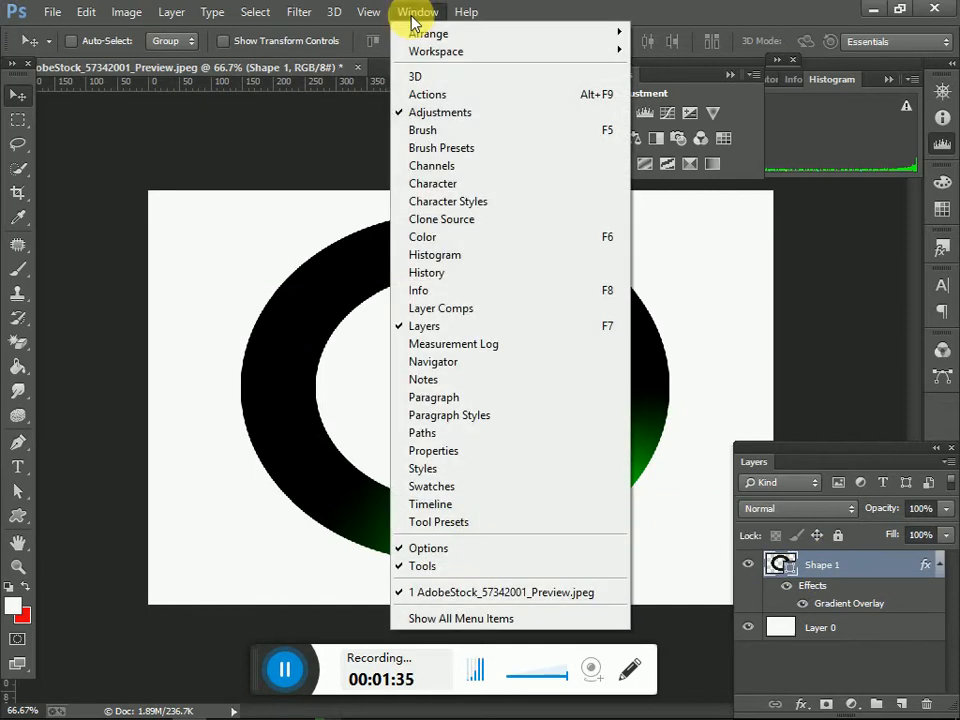
pyautogui.click(476, 512)
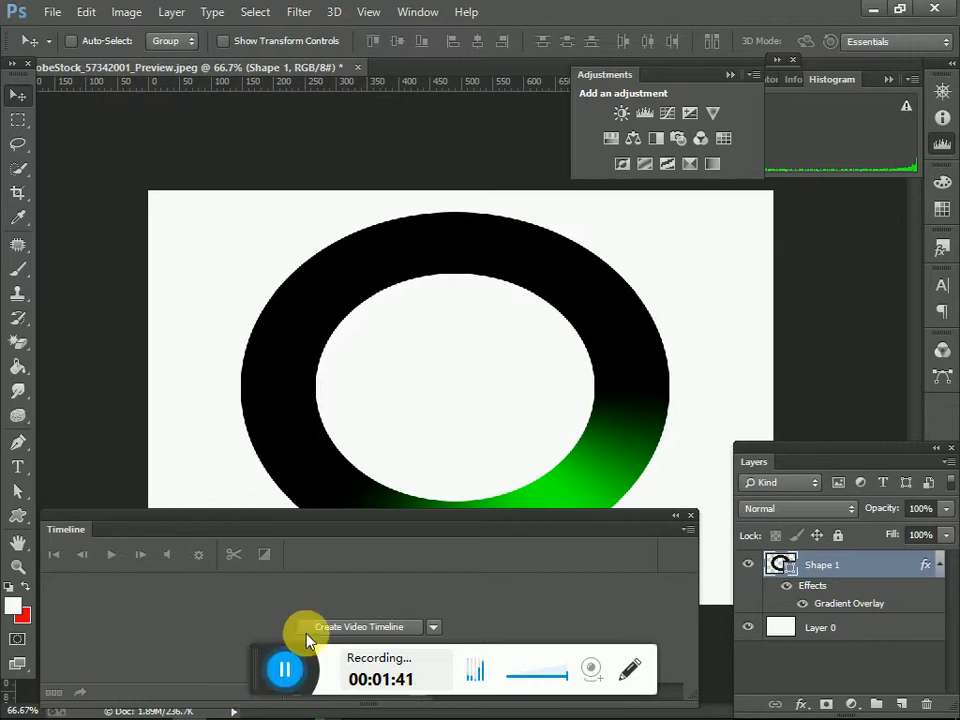
pyautogui.click(373, 638)
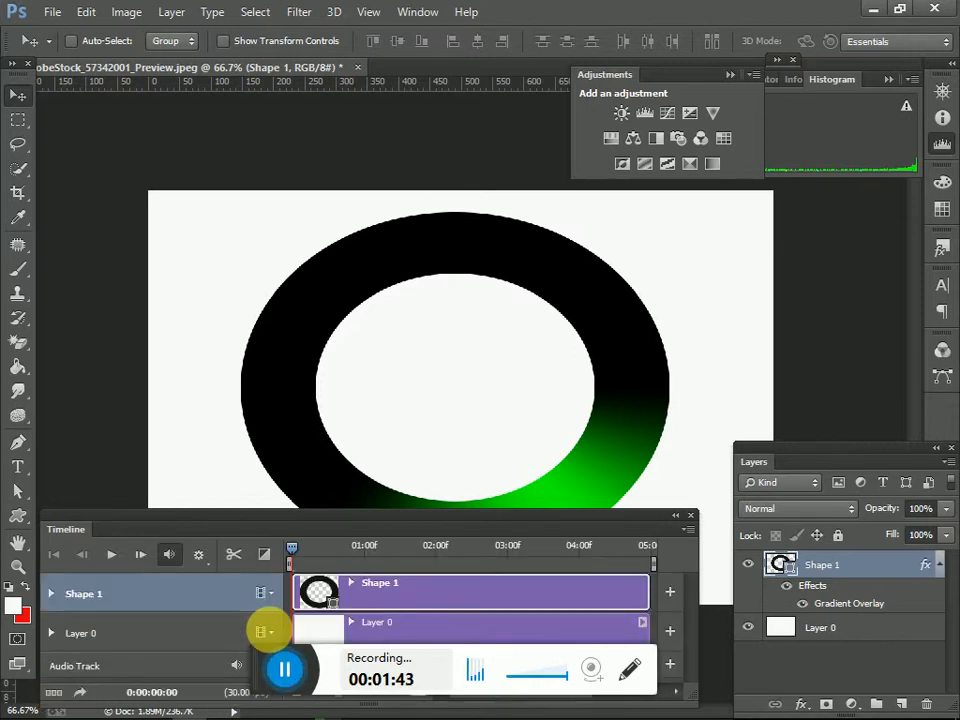
pyautogui.click(58, 693)
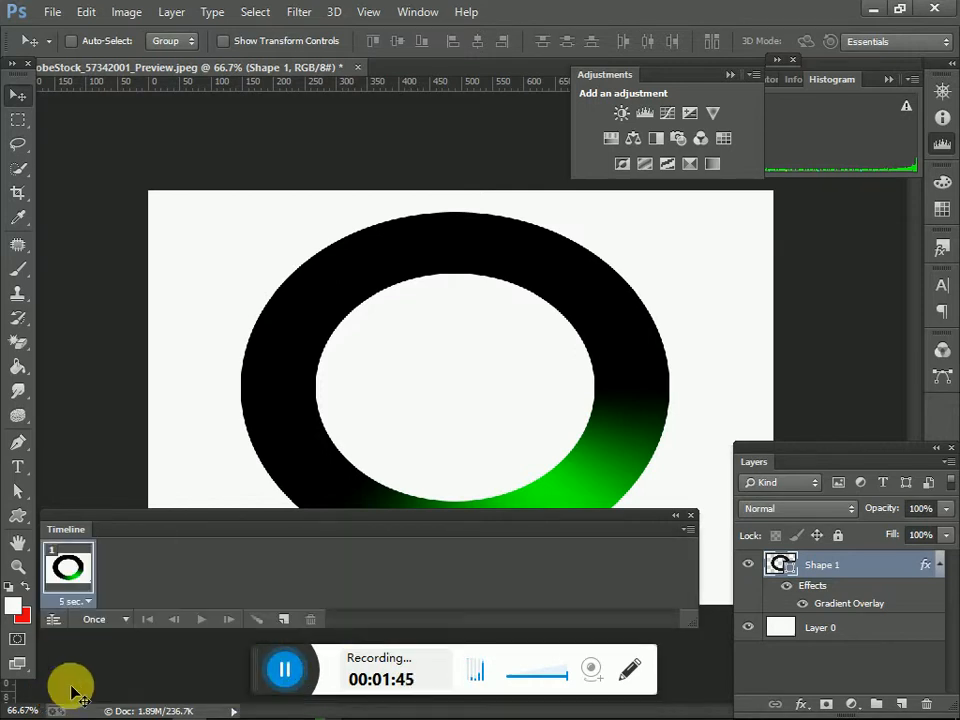
# Step: Add a second animation frame and set Shape 1's gradient overlay angle to 20 degrees in it
pyautogui.click(295, 623)
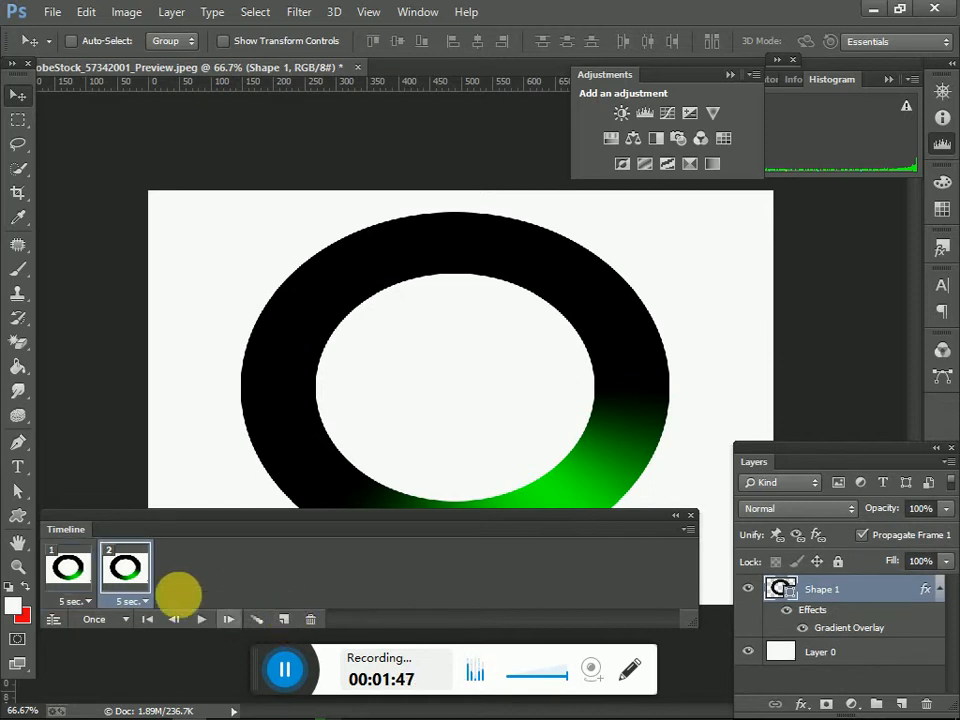
pyautogui.doubleClick(873, 590)
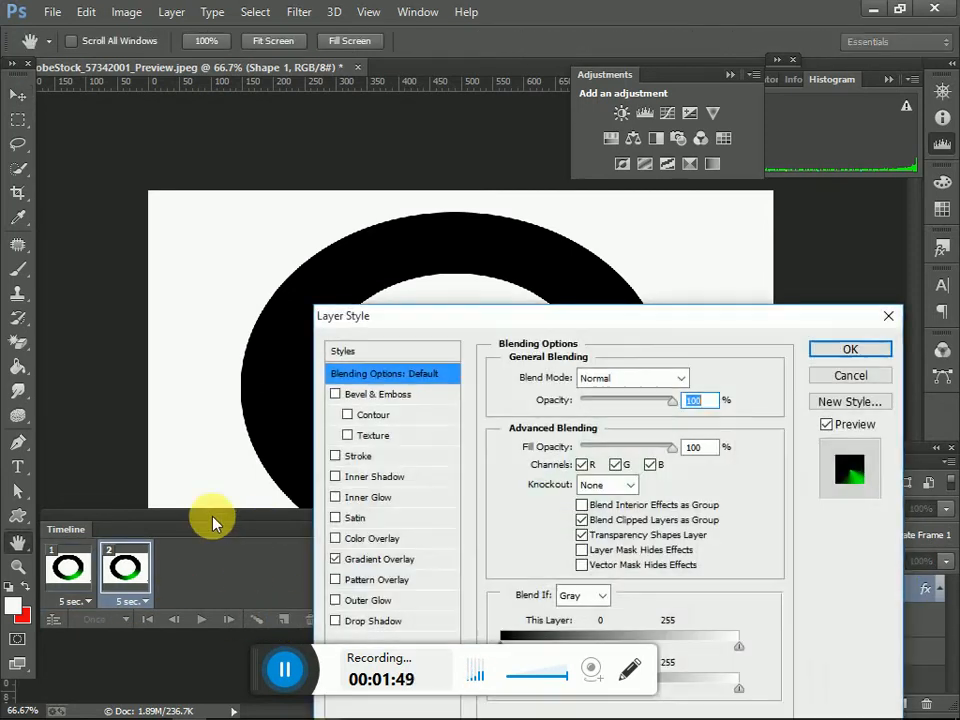
pyautogui.click(388, 559)
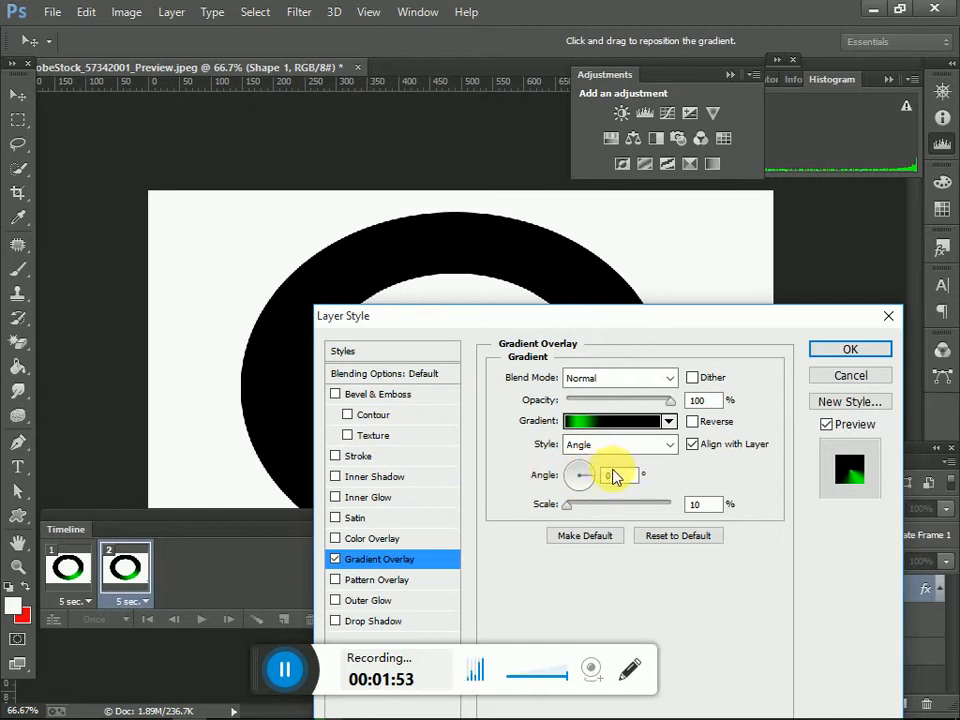
pyautogui.write('20')
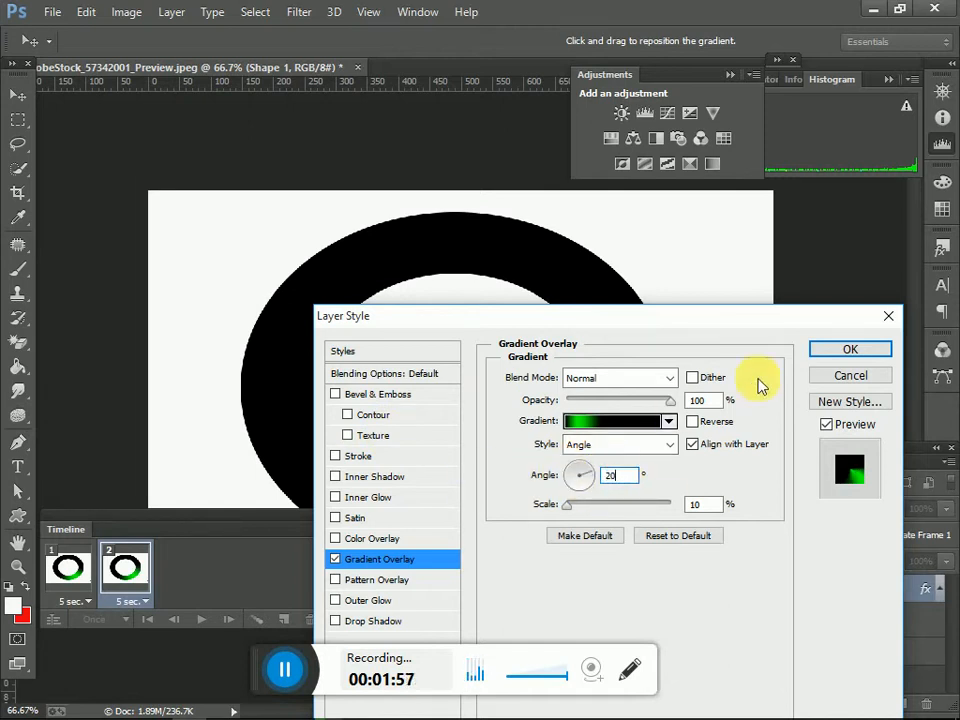
pyautogui.click(822, 349)
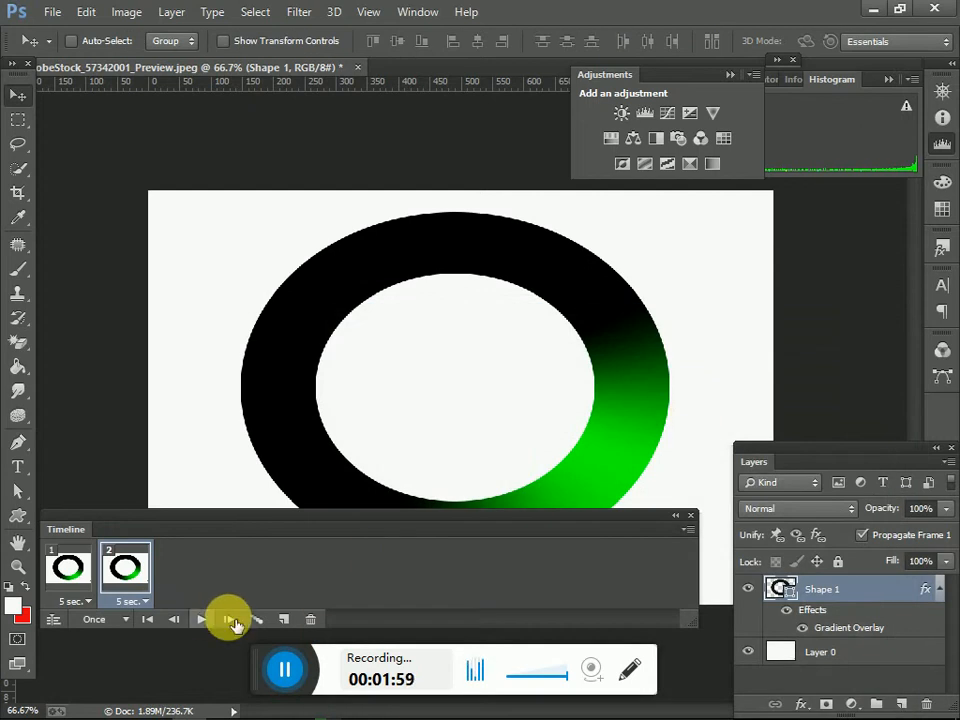
# Step: Add a third animation frame and set Shape 1's gradient overlay angle to 40 degrees in it
pyautogui.click(283, 619)
pyautogui.moveTo(379, 521); pyautogui.dragTo(396, 591)
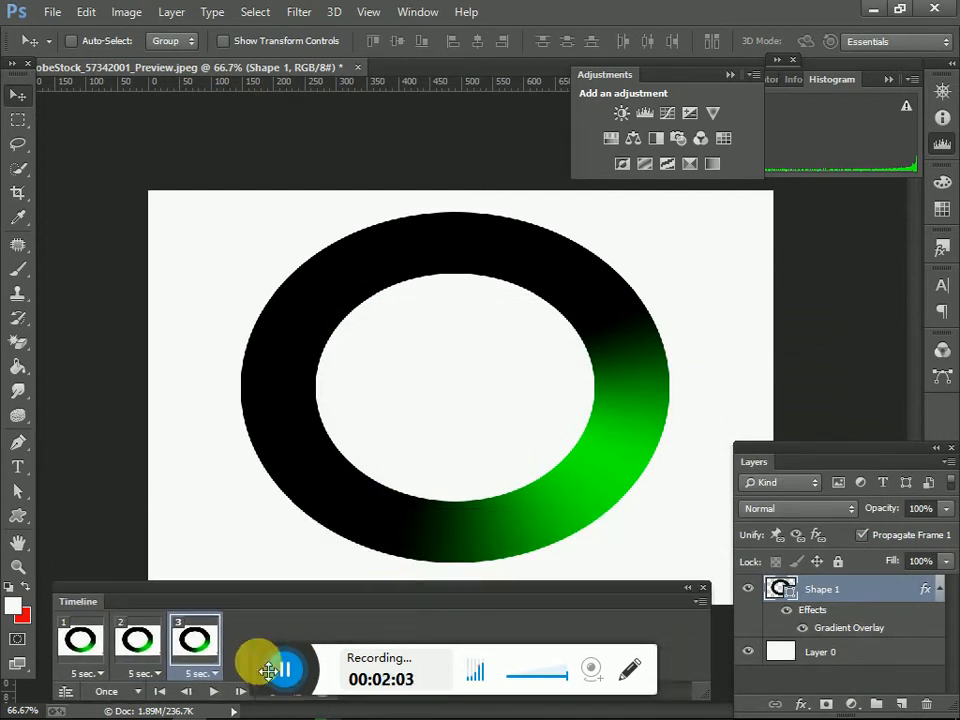
pyautogui.moveTo(268, 670); pyautogui.dragTo(283, 710)
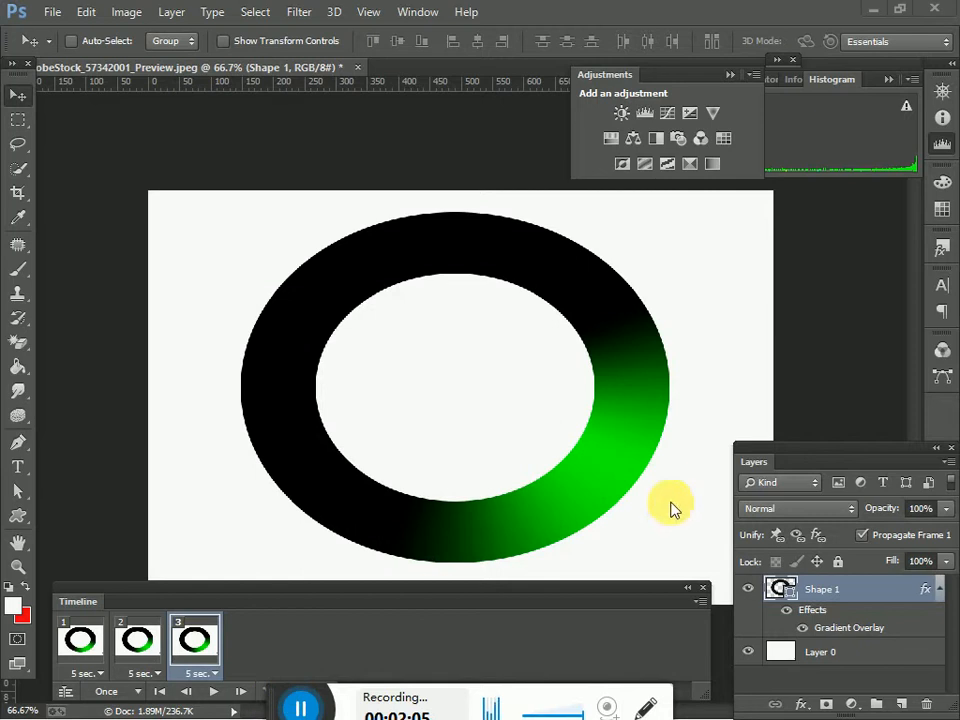
pyautogui.click(877, 594)
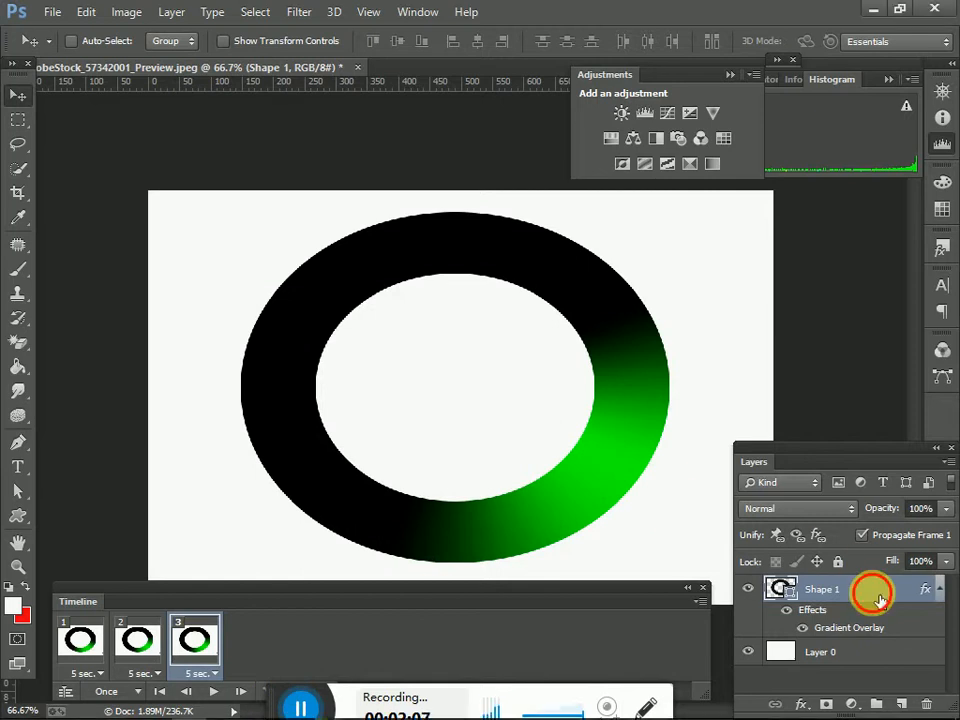
pyautogui.doubleClick(880, 600)
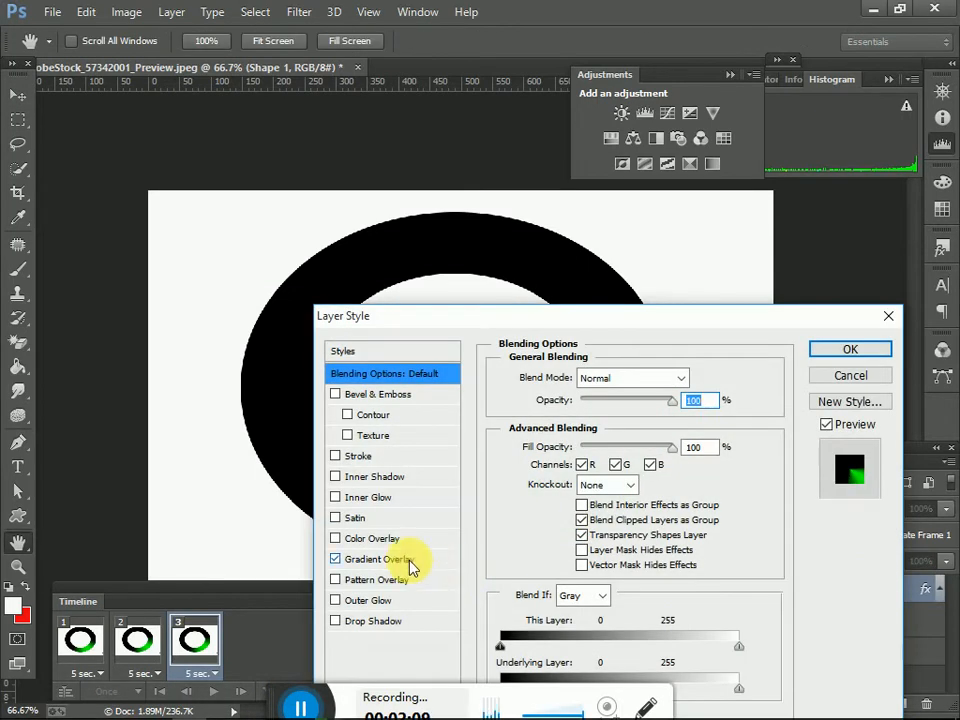
pyautogui.click(411, 562)
pyautogui.doubleClick(616, 475)
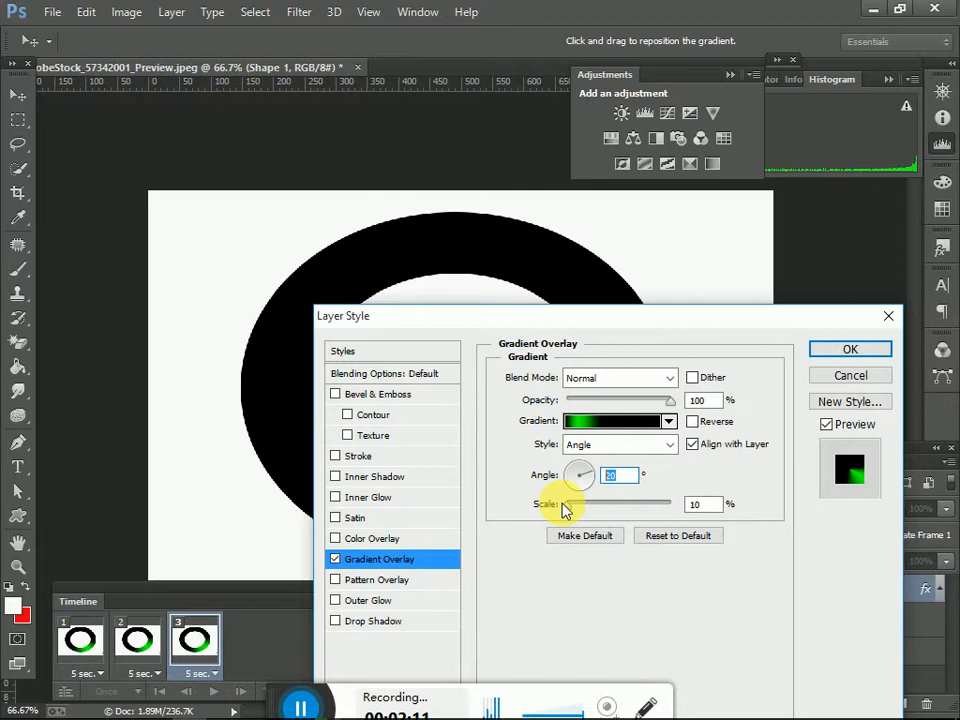
pyautogui.write('40')
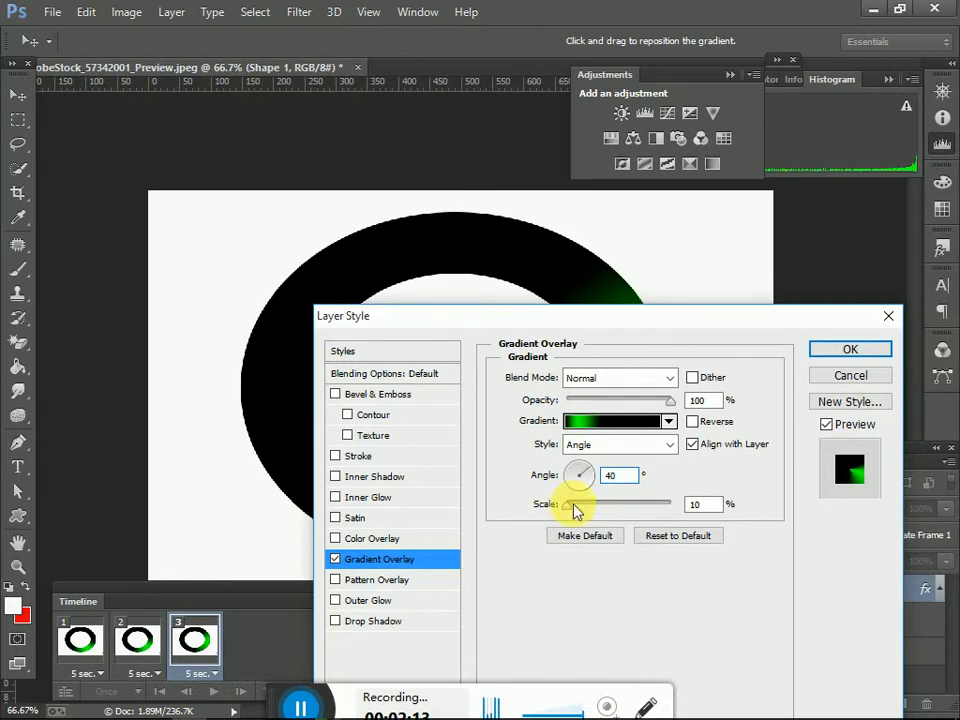
pyautogui.click(870, 354)
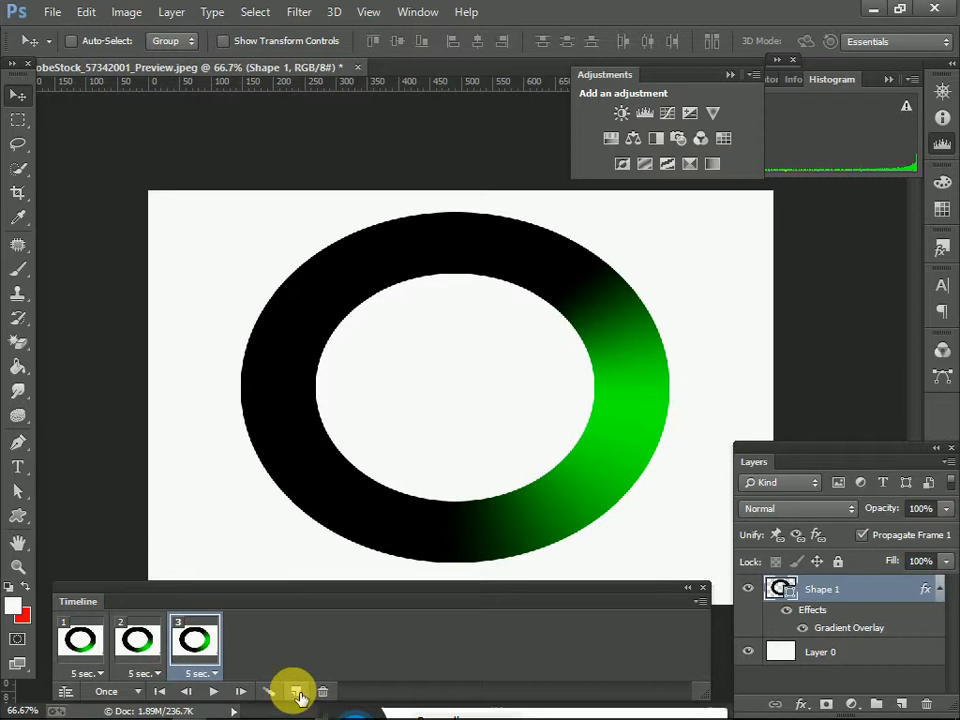
# Step: Add a fourth animation frame and set Shape 1's gradient overlay angle to 60 degrees in it
pyautogui.click(296, 691)
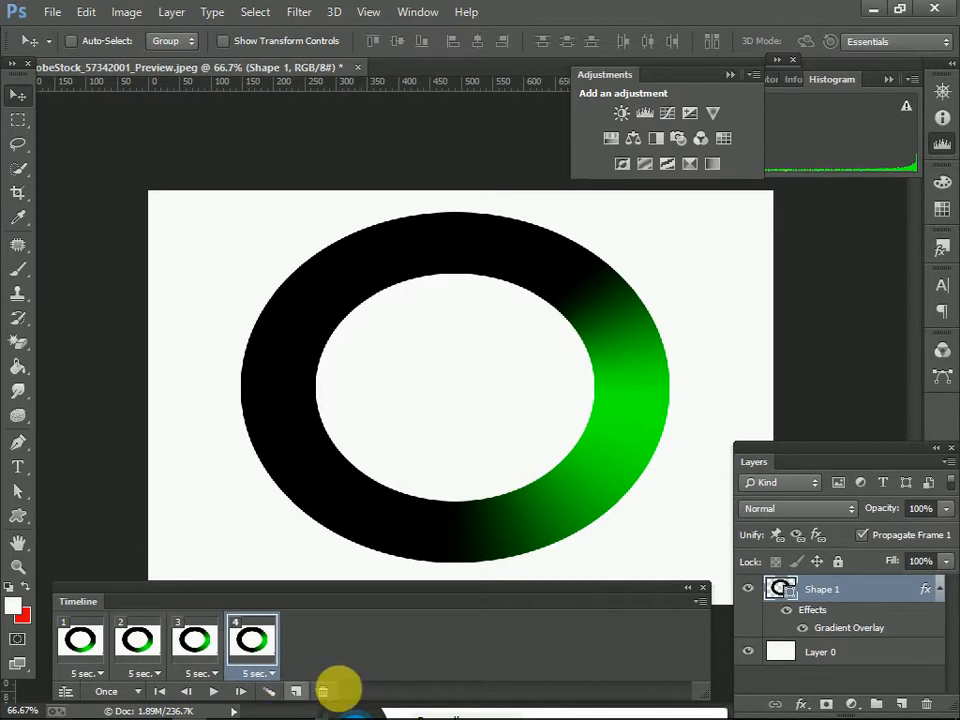
pyautogui.doubleClick(875, 595)
pyautogui.click(376, 560)
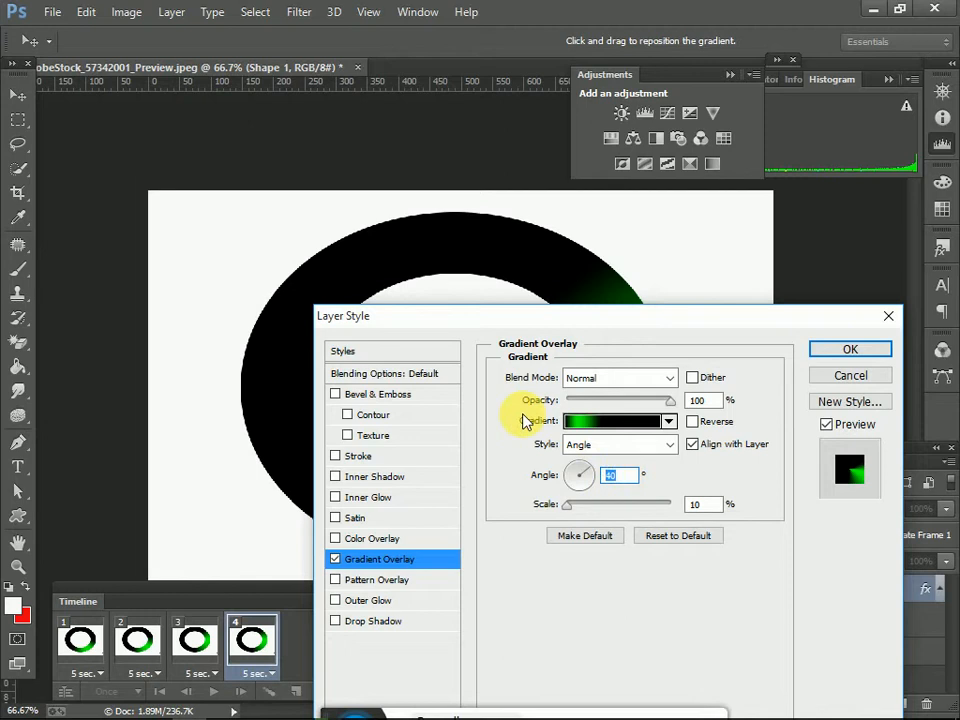
pyautogui.write('60')
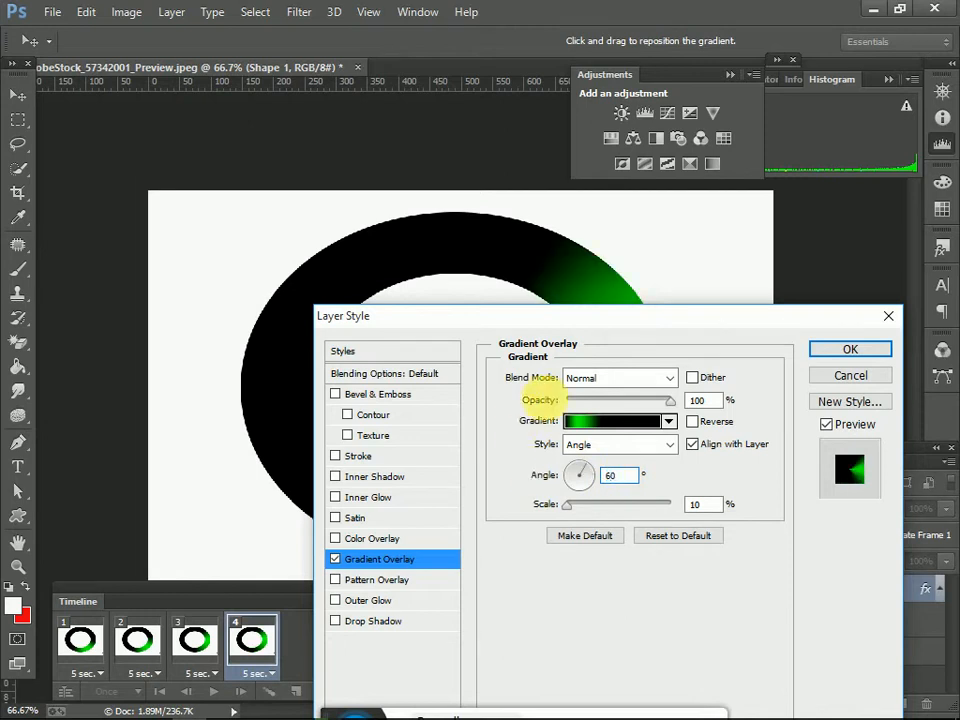
pyautogui.click(832, 349)
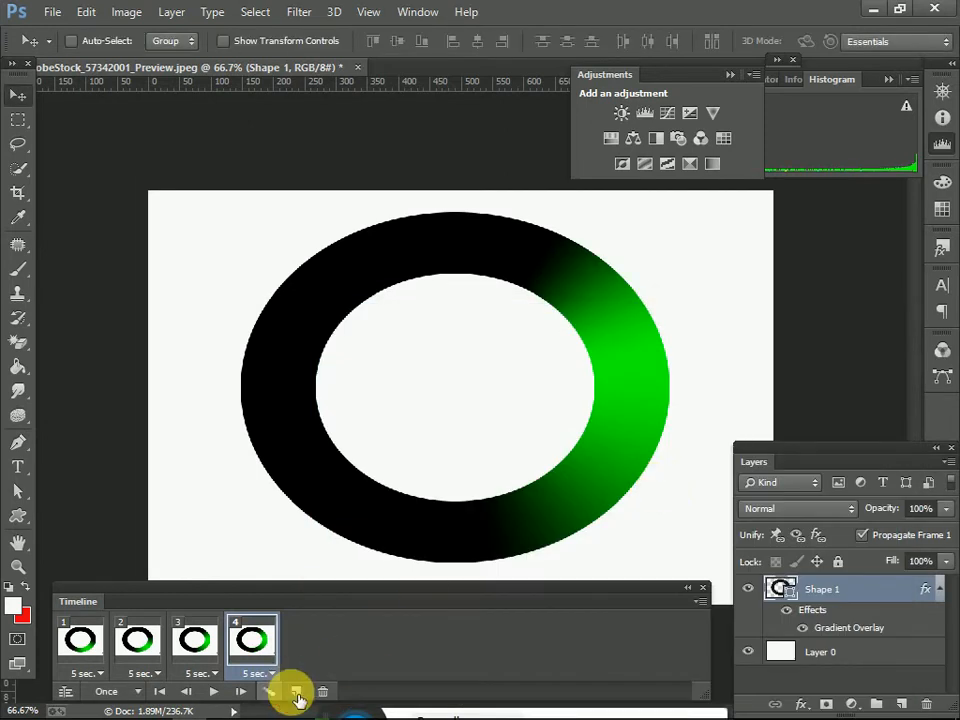
# Step: Add a fifth animation frame and set Shape 1's gradient overlay angle to 80 degrees in it
pyautogui.click(296, 691)
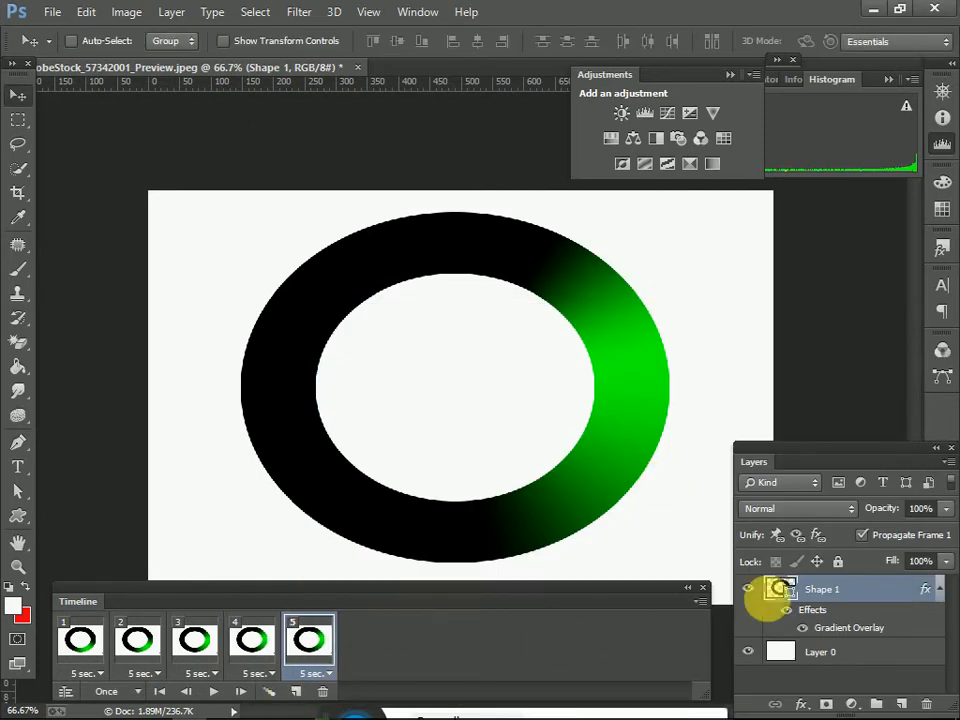
pyautogui.doubleClick(860, 591)
pyautogui.click(398, 560)
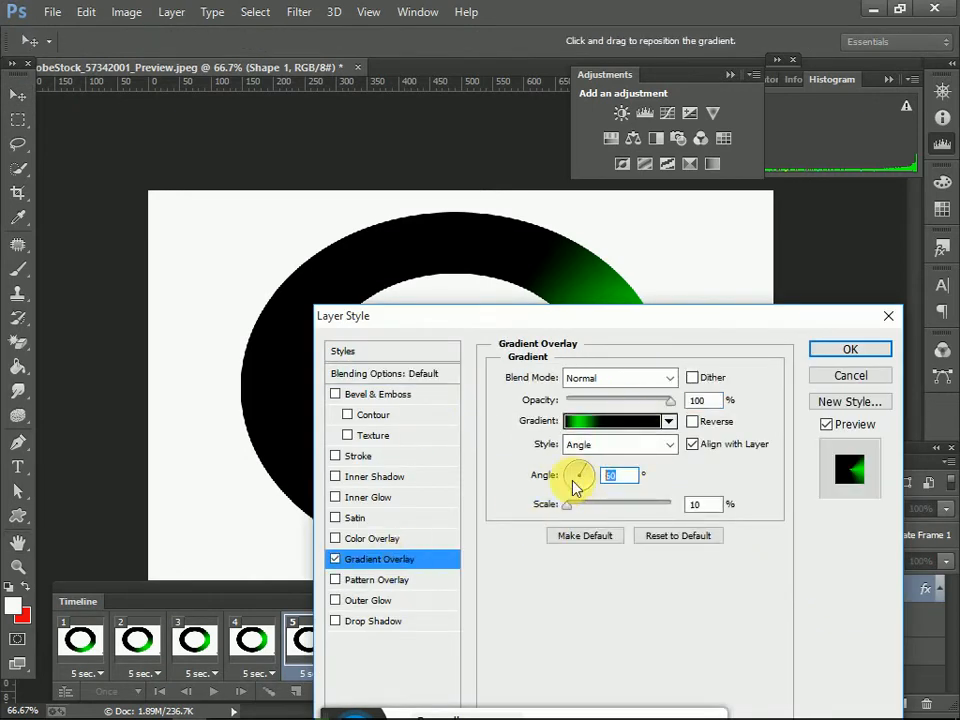
pyautogui.write('80')
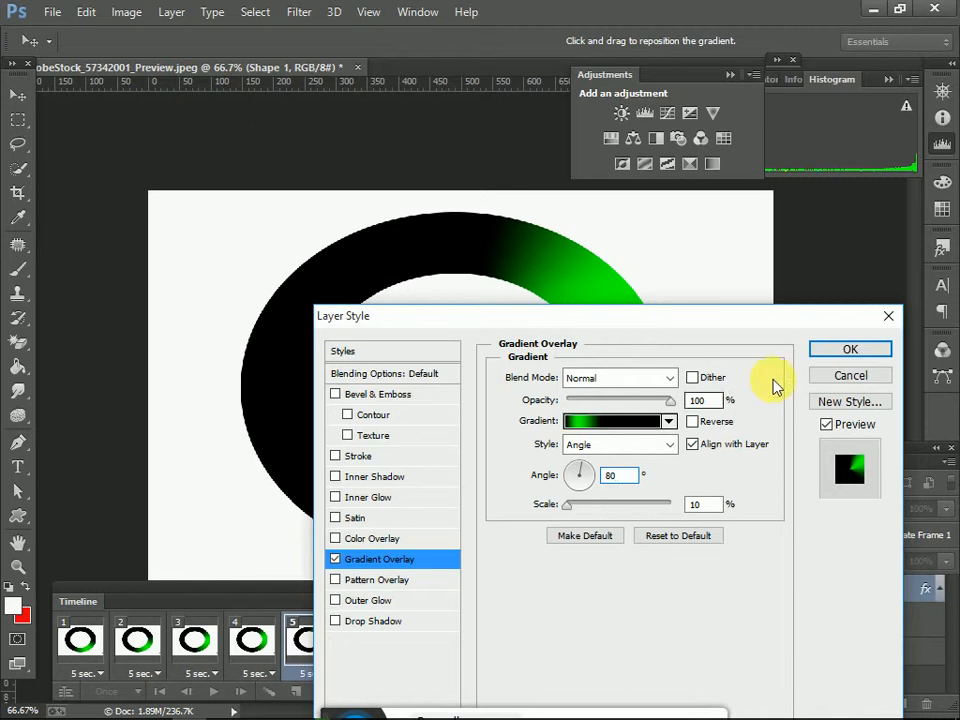
pyautogui.click(855, 348)
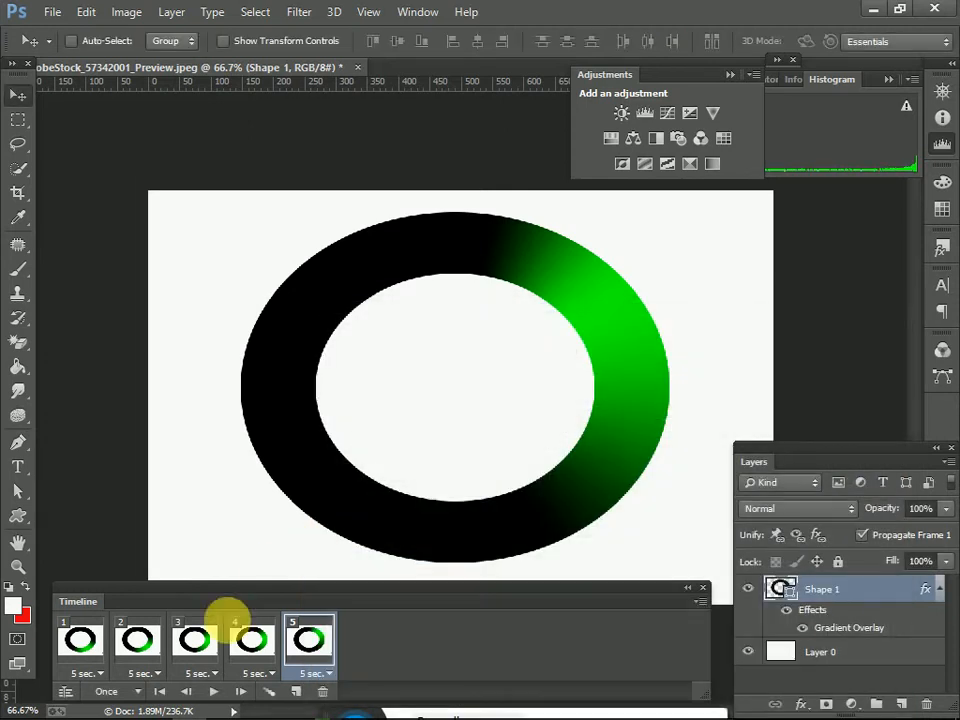
# Step: Add a sixth animation frame and set Shape 1's gradient overlay angle to 100 degrees in it
pyautogui.click(300, 693)
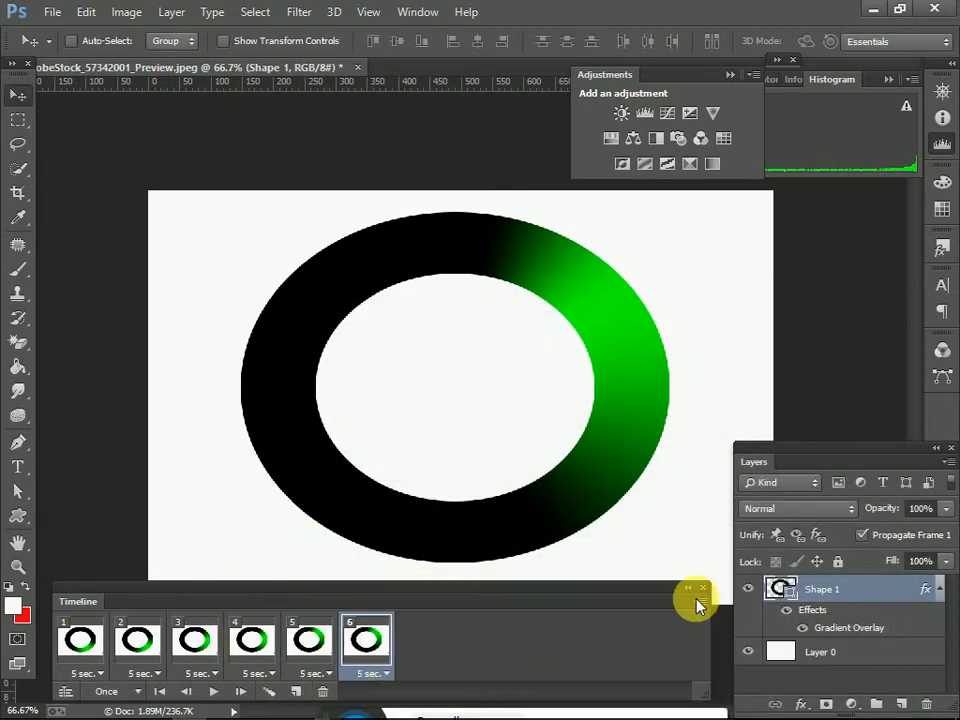
pyautogui.doubleClick(872, 591)
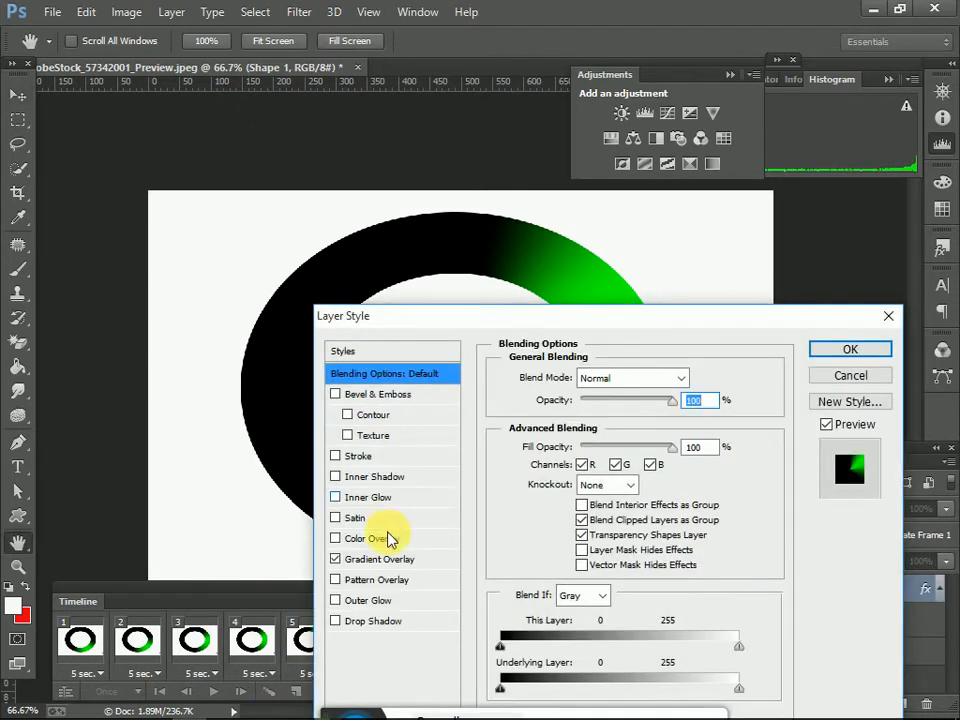
pyautogui.click(400, 562)
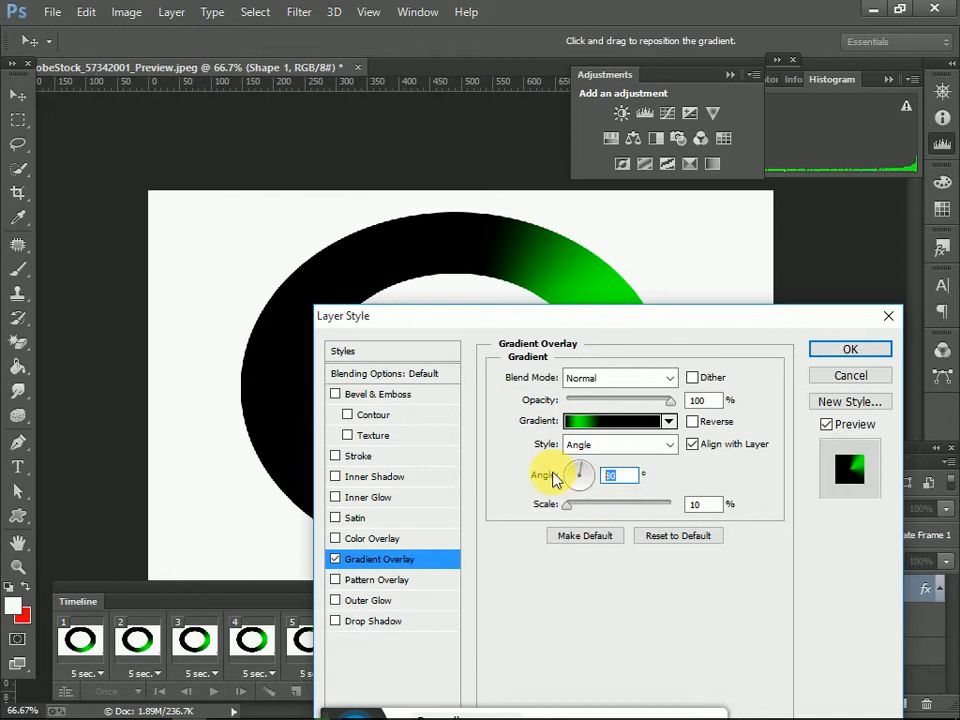
pyautogui.write('100')
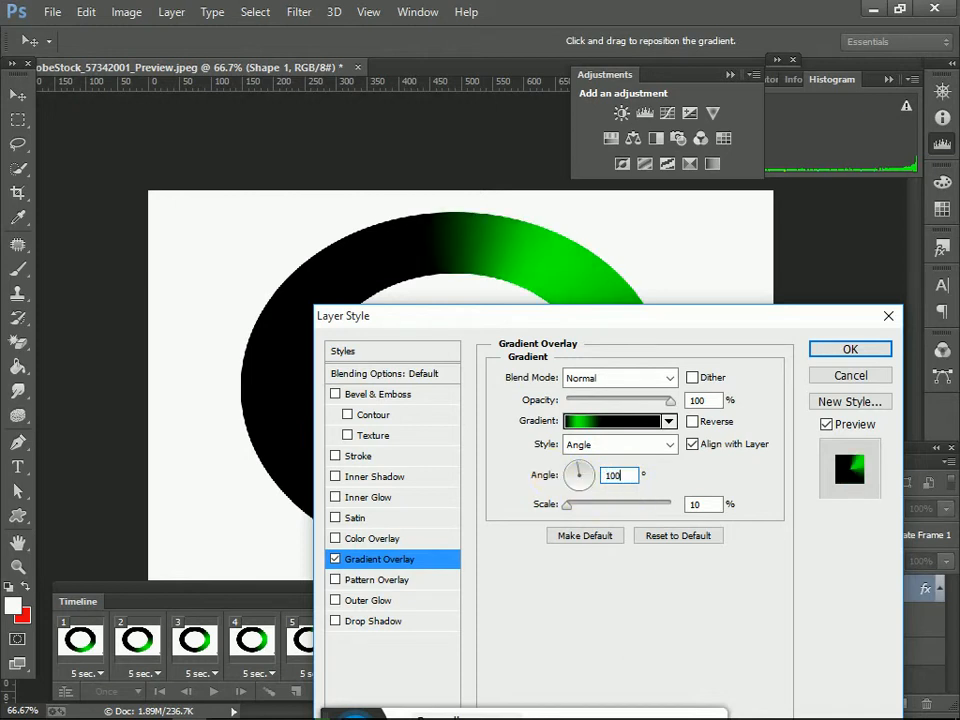
pyautogui.click(847, 349)
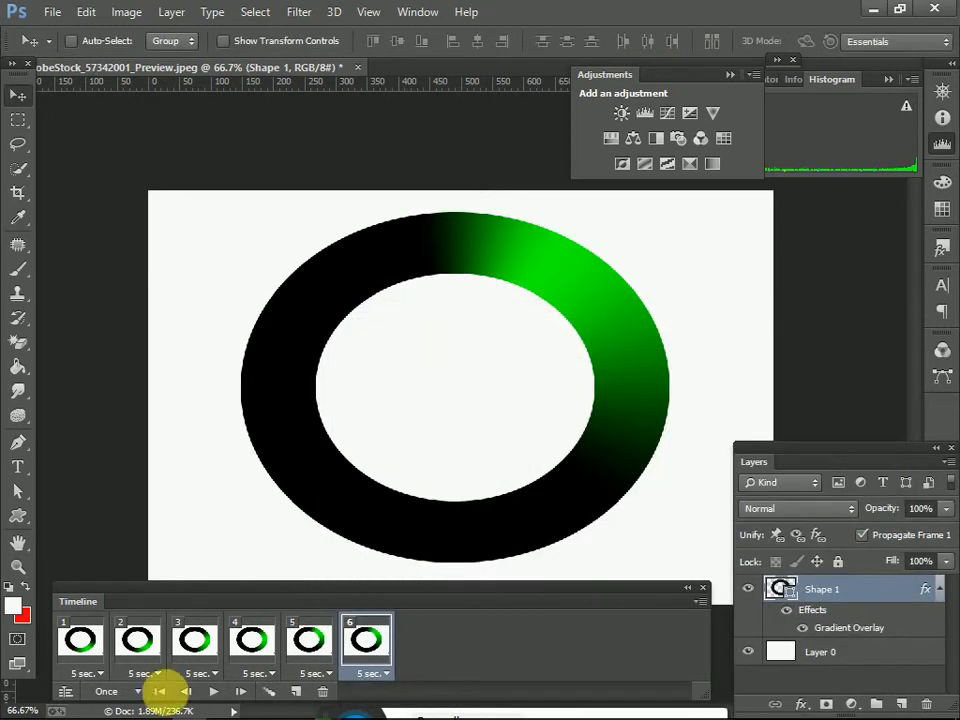
# Step: Add a seventh animation frame and set Shape 1's gradient overlay angle to 120 degrees in it
pyautogui.click(298, 692)
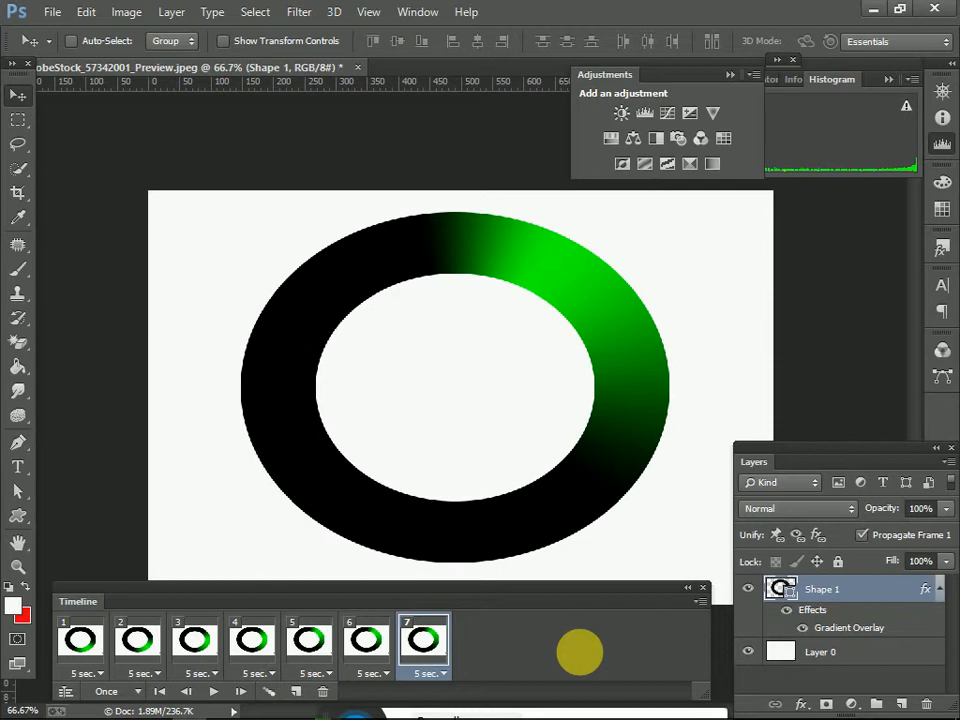
pyautogui.doubleClick(849, 588)
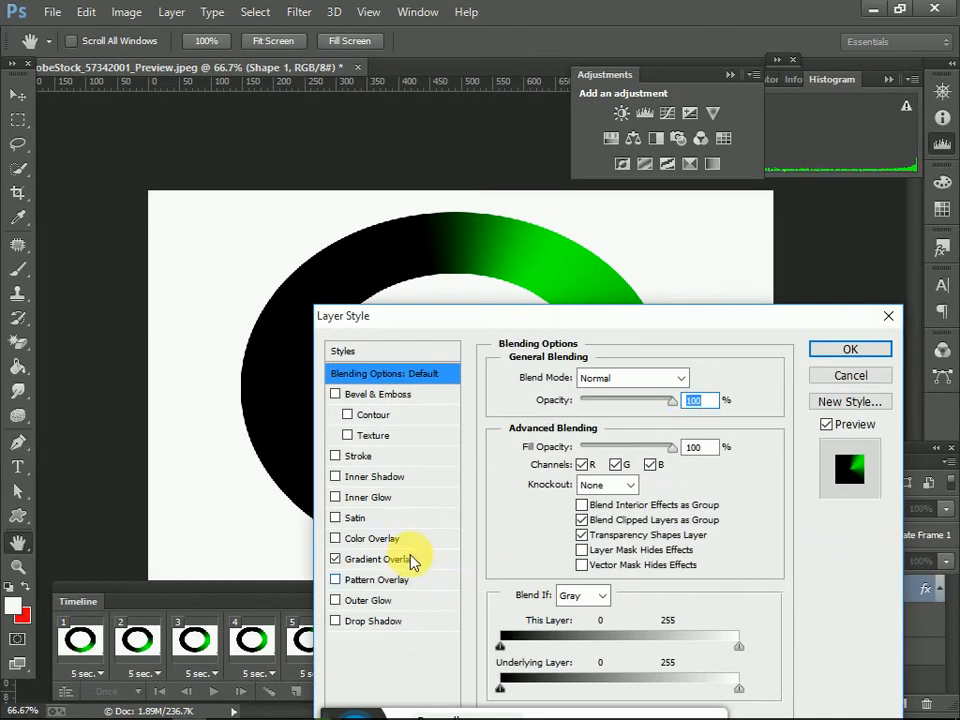
pyautogui.click(412, 564)
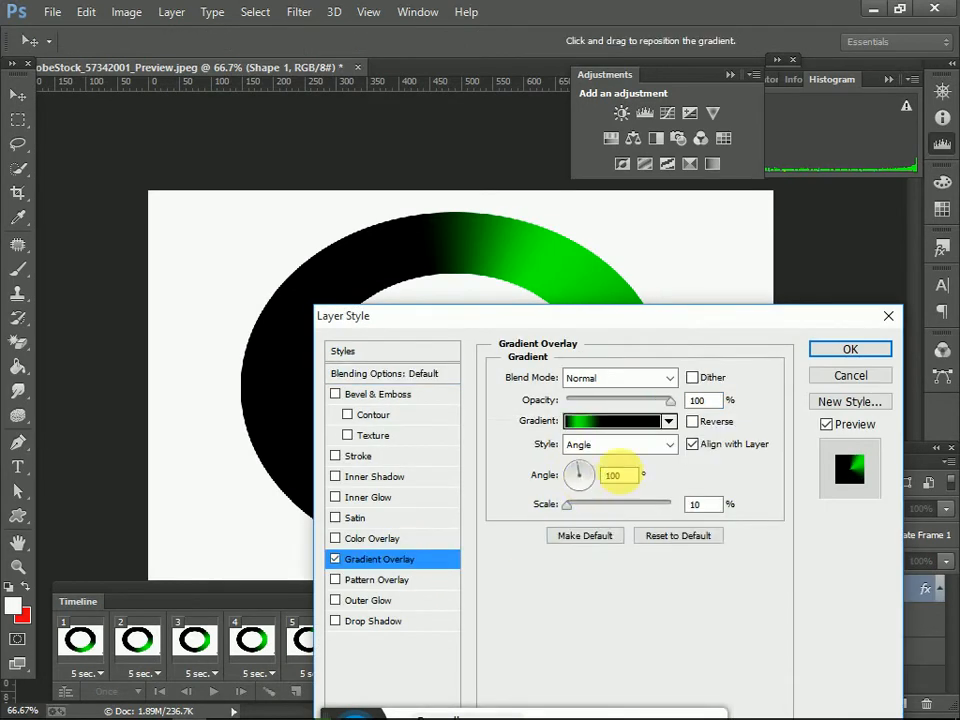
pyautogui.write('120')
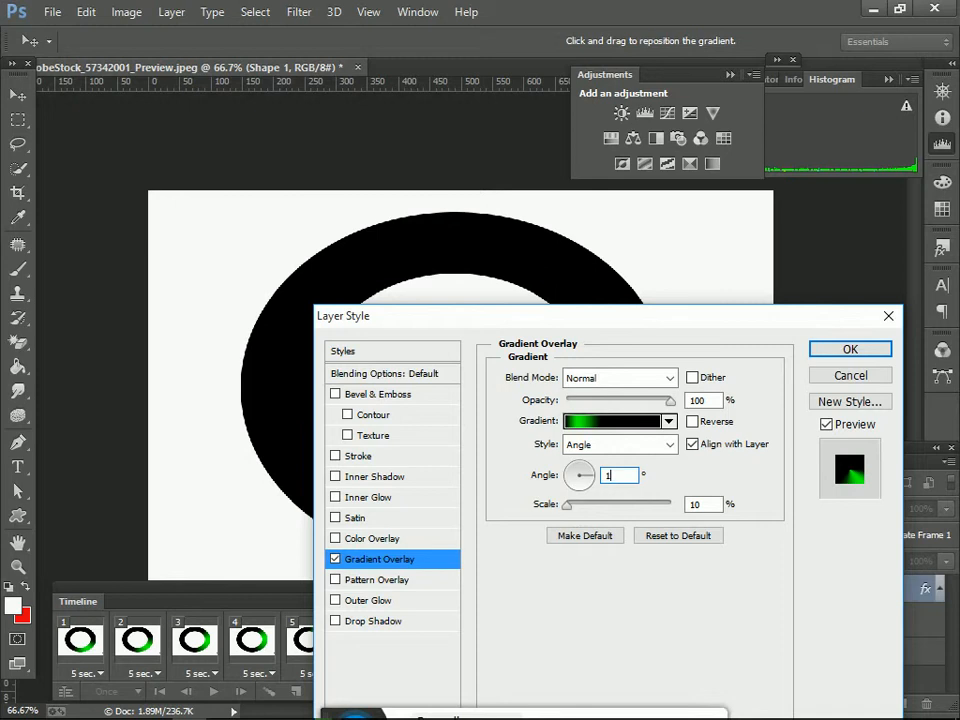
pyautogui.click(880, 349)
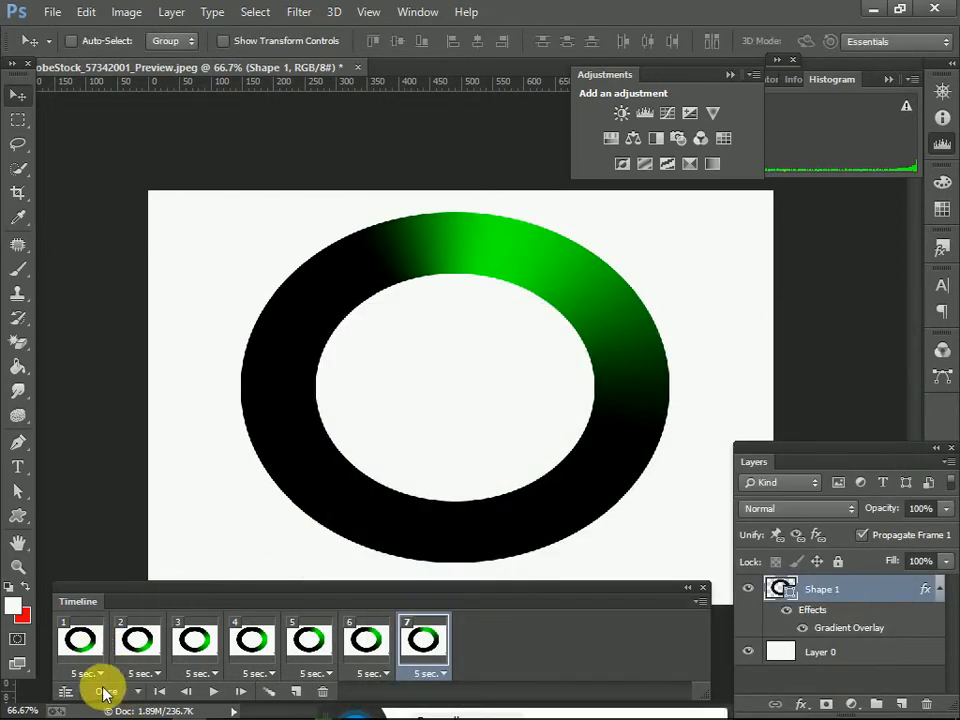
# Step: Preview the animation before and after setting the delay of each of the seven frames to 0.1 seconds
pyautogui.click(213, 691)
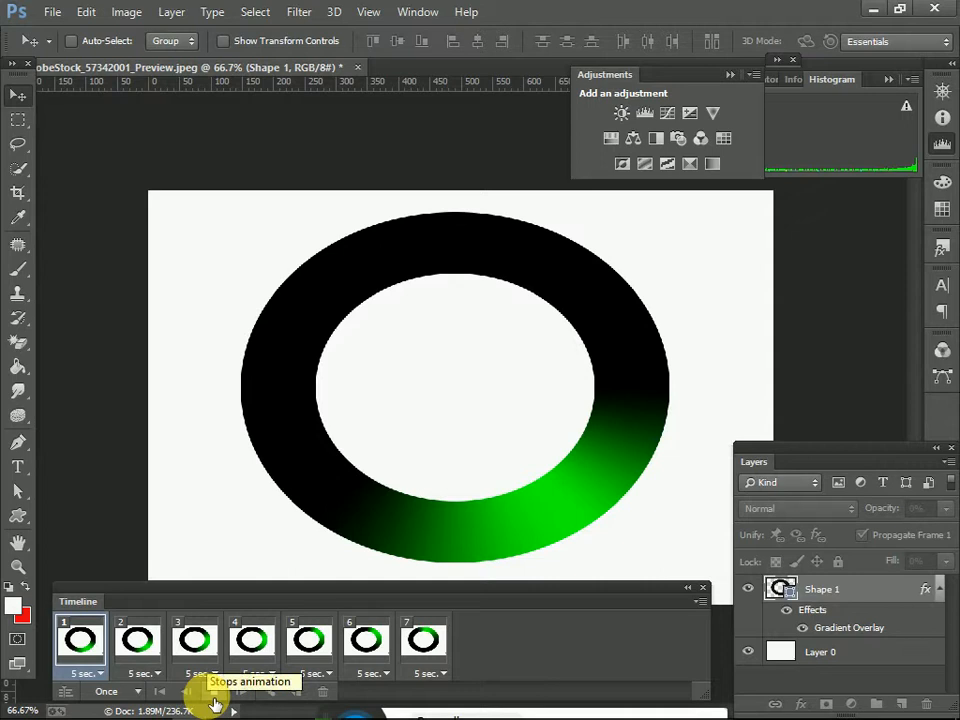
pyautogui.click(213, 691)
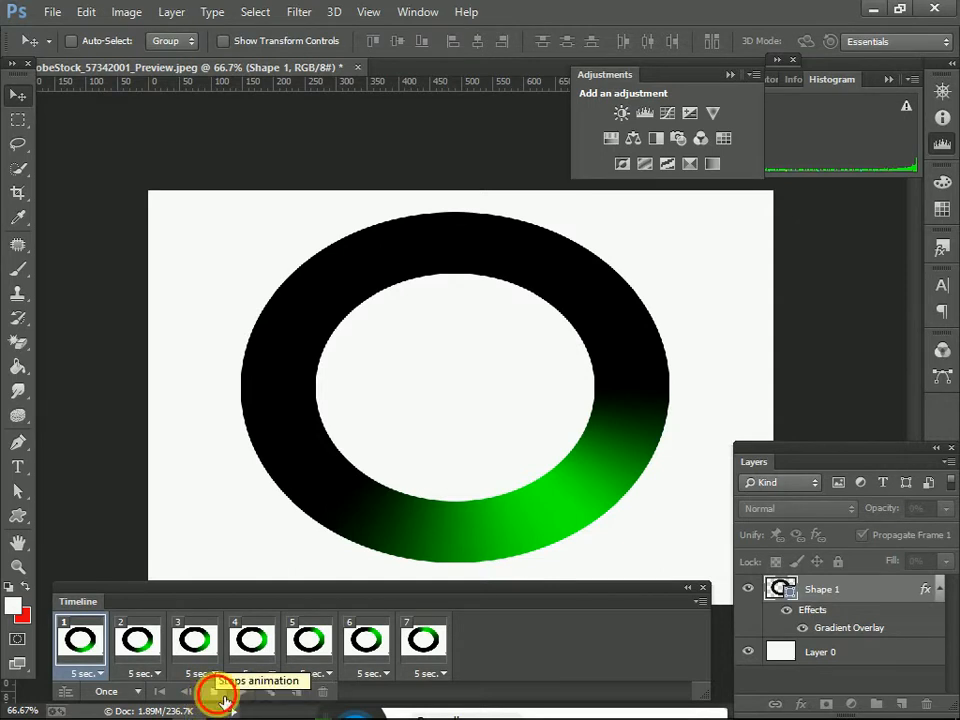
pyautogui.click(86, 673)
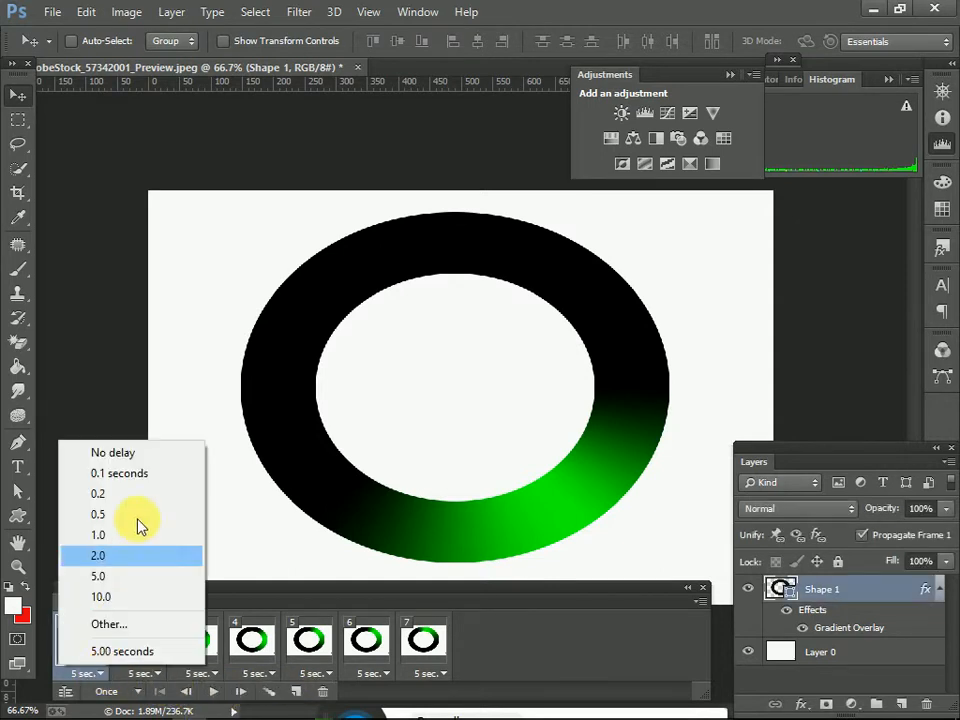
pyautogui.click(130, 472)
pyautogui.click(143, 673)
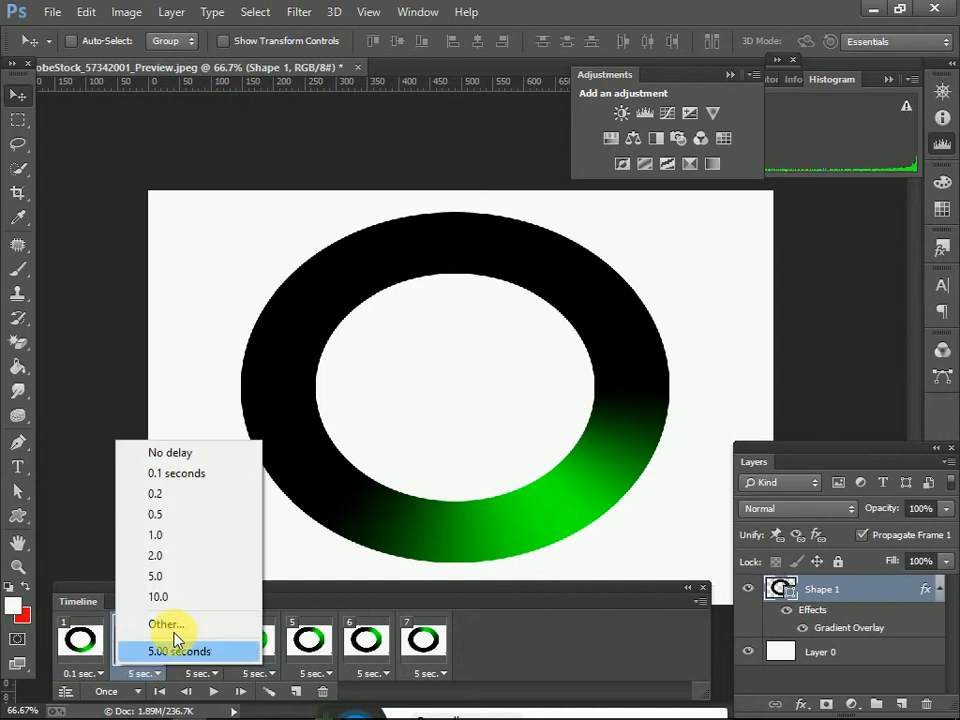
pyautogui.click(193, 473)
pyautogui.click(196, 673)
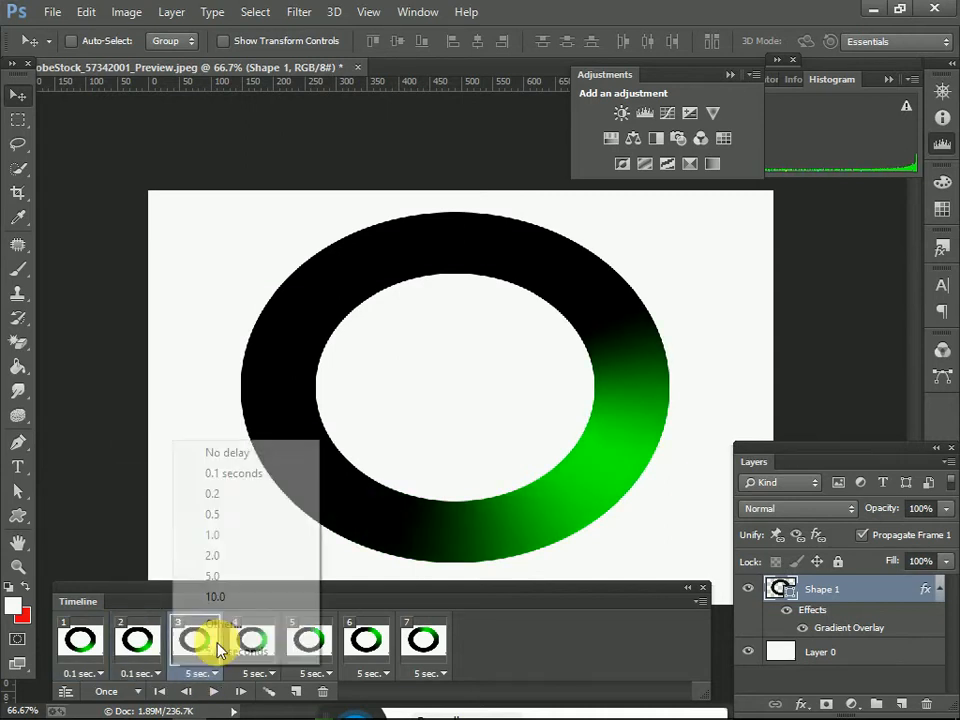
pyautogui.click(256, 478)
pyautogui.click(251, 673)
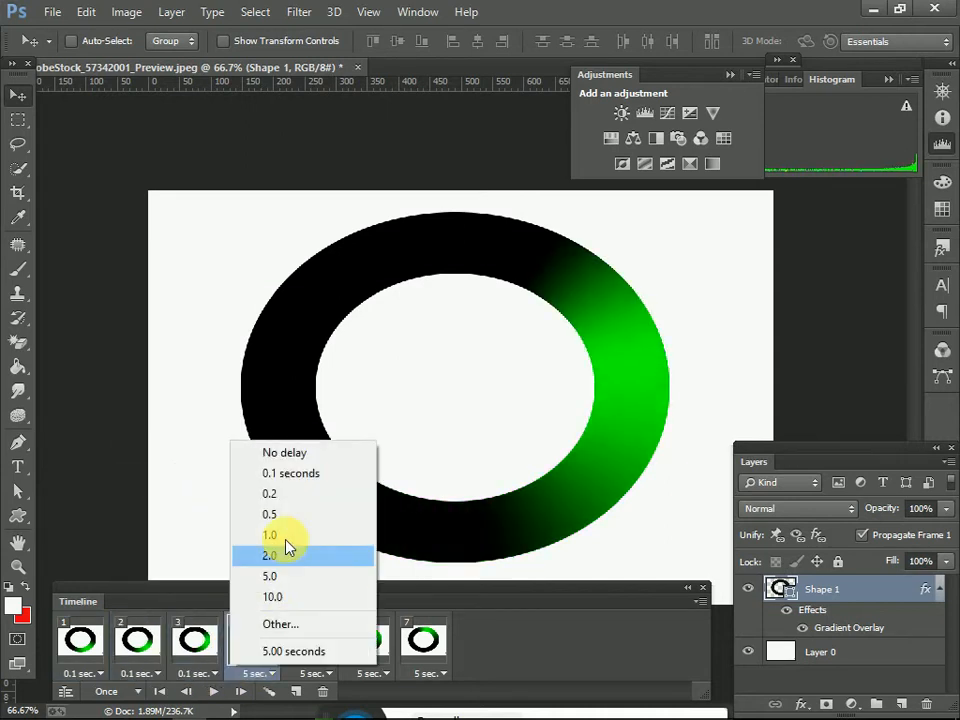
pyautogui.click(300, 473)
pyautogui.click(311, 673)
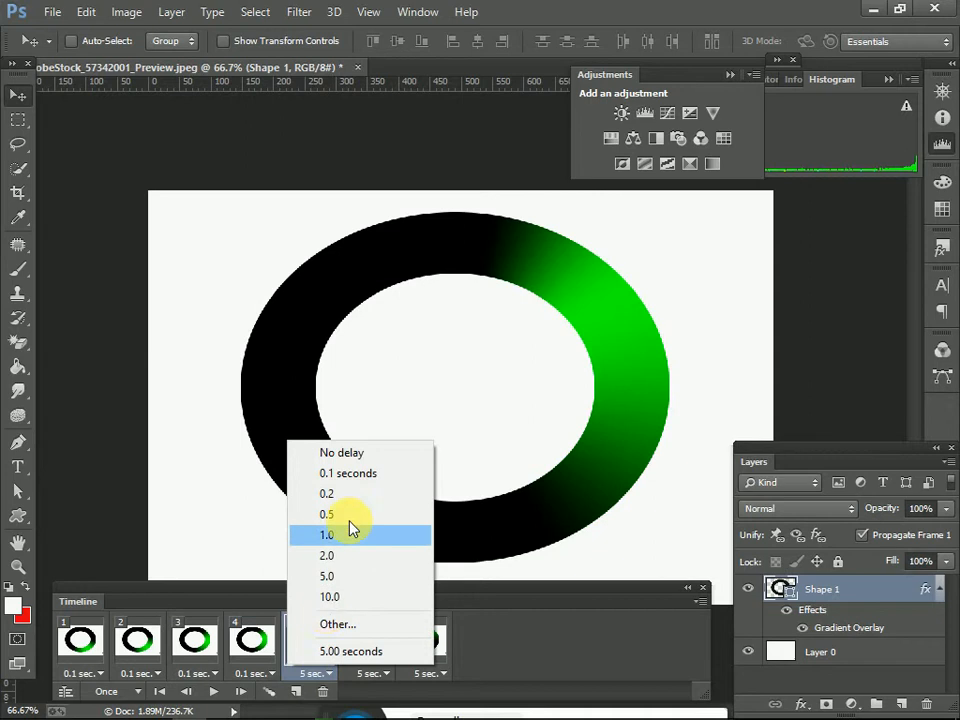
pyautogui.click(354, 476)
pyautogui.click(368, 673)
pyautogui.click(410, 473)
pyautogui.click(420, 674)
pyautogui.click(432, 472)
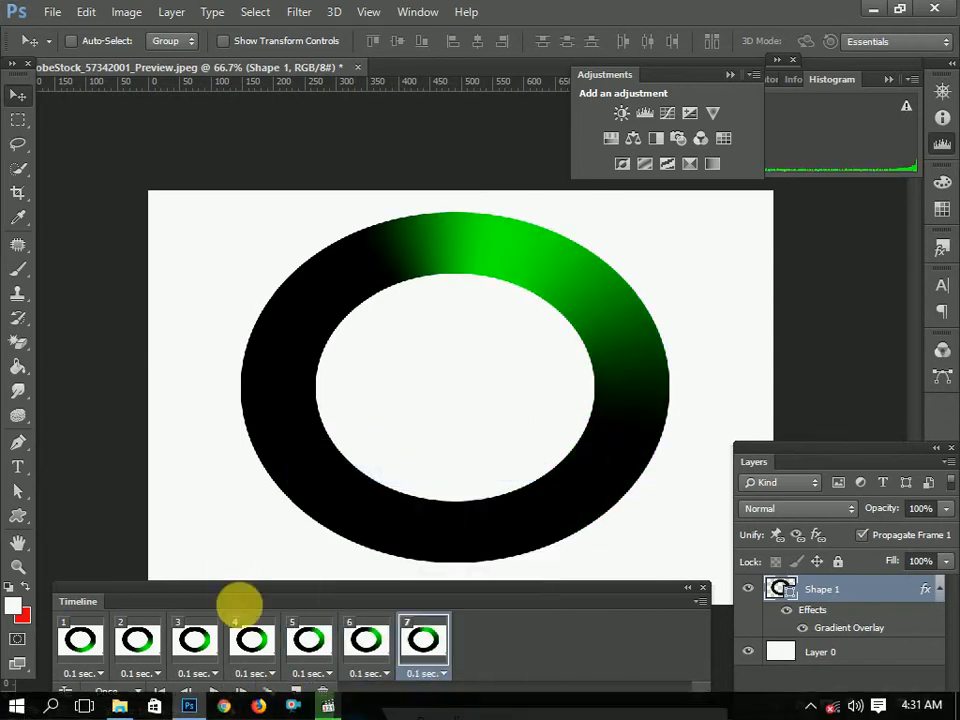
pyautogui.click(215, 692)
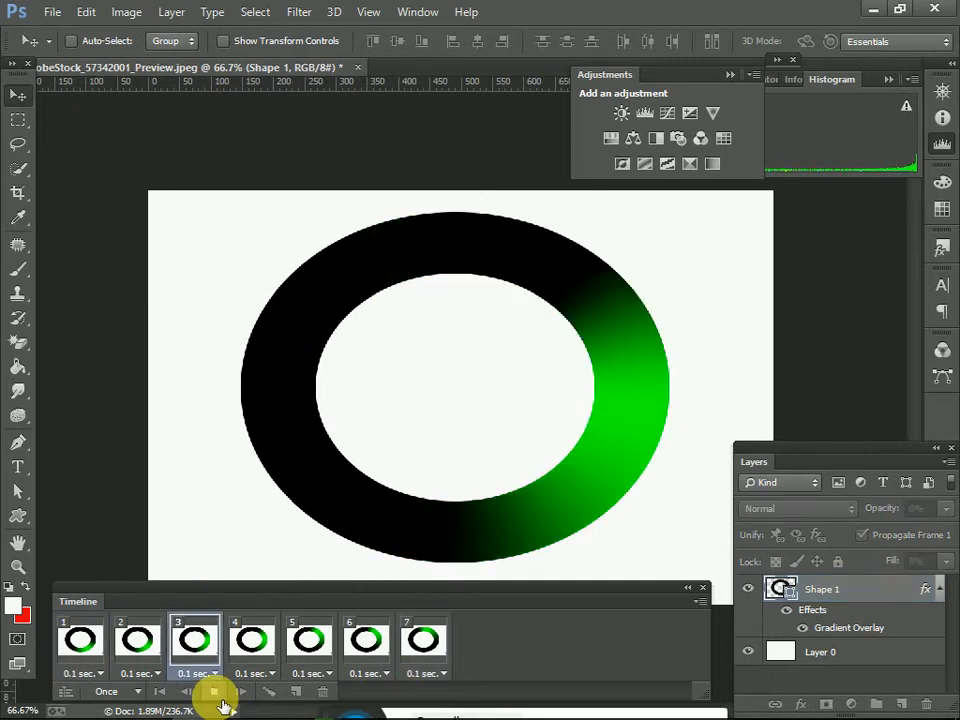
# Step: Add an eighth animation frame and set Shape 1's gradient overlay angle to 140 degrees in it
pyautogui.click(299, 693)
pyautogui.doubleClick(840, 589)
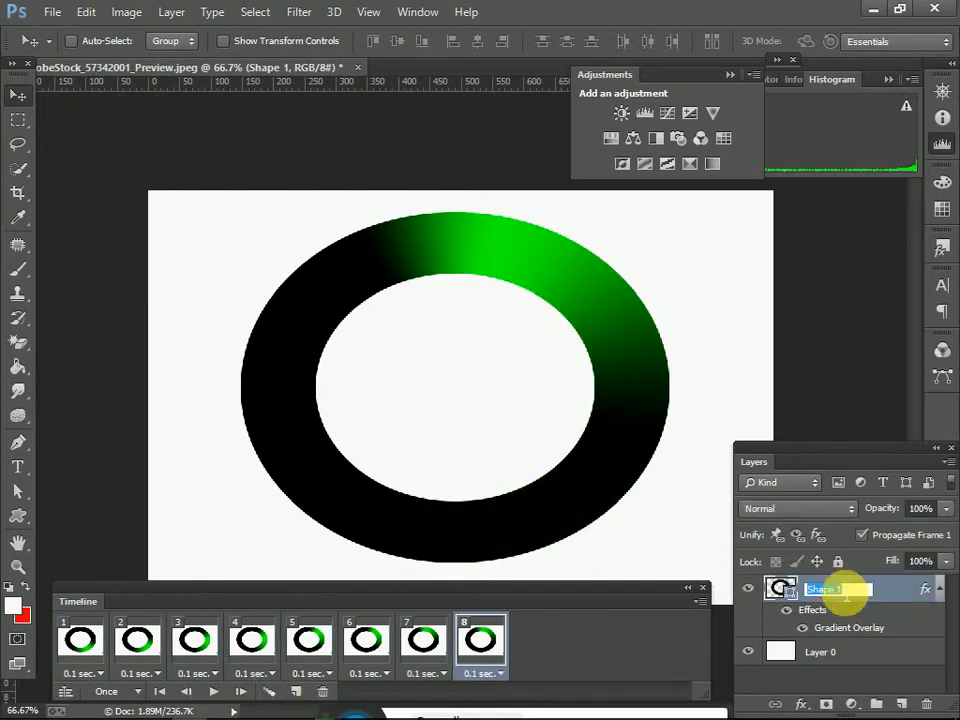
pyautogui.doubleClick(893, 590)
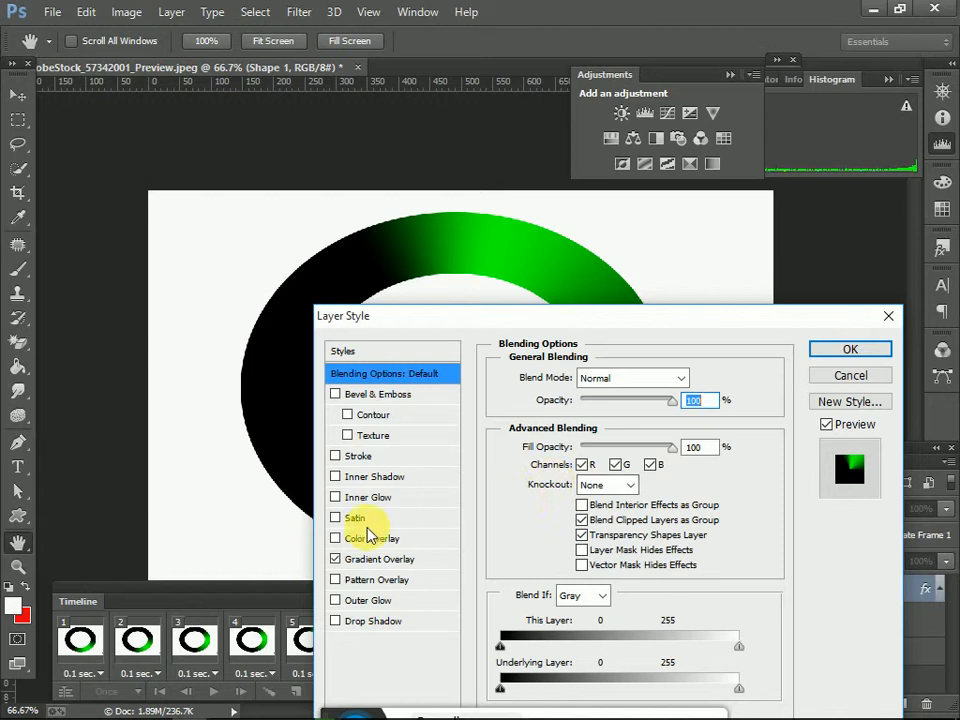
pyautogui.click(378, 561)
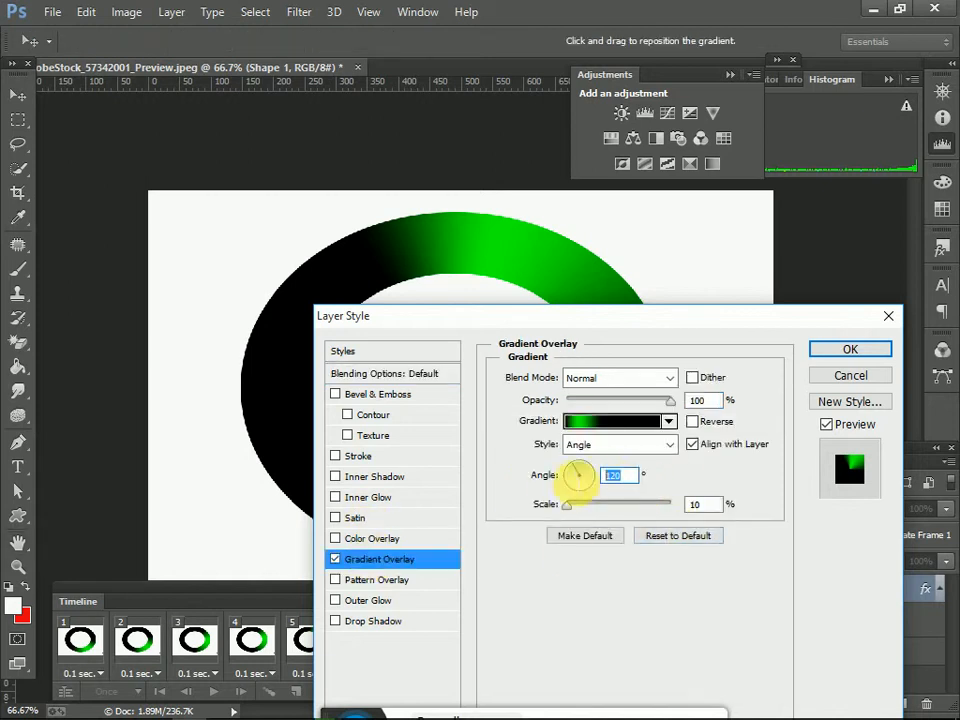
pyautogui.write('14')
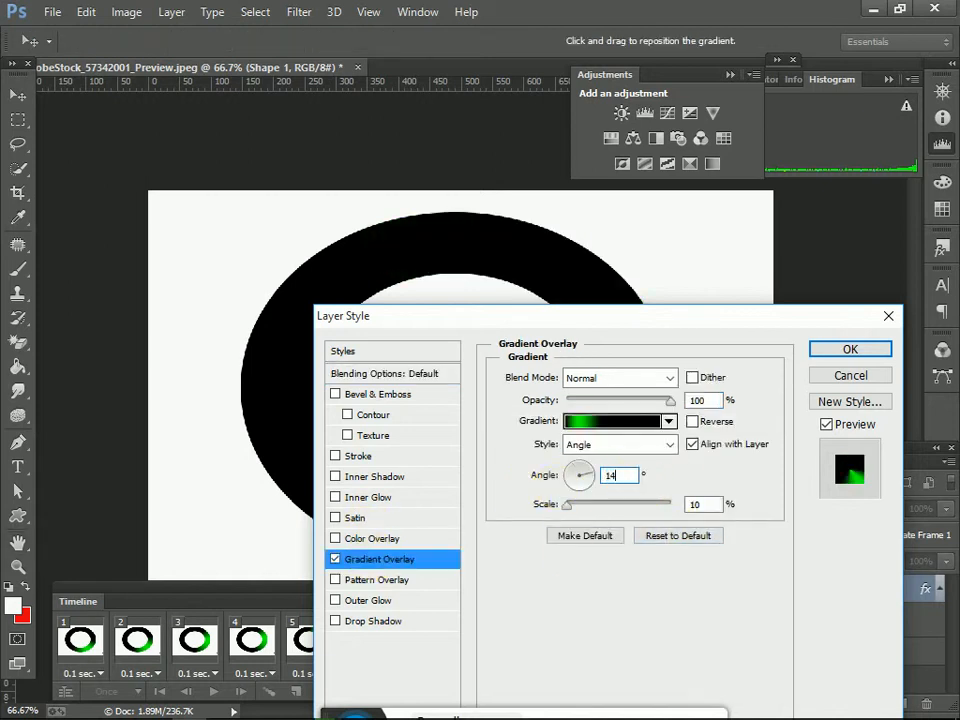
pyautogui.click(850, 349)
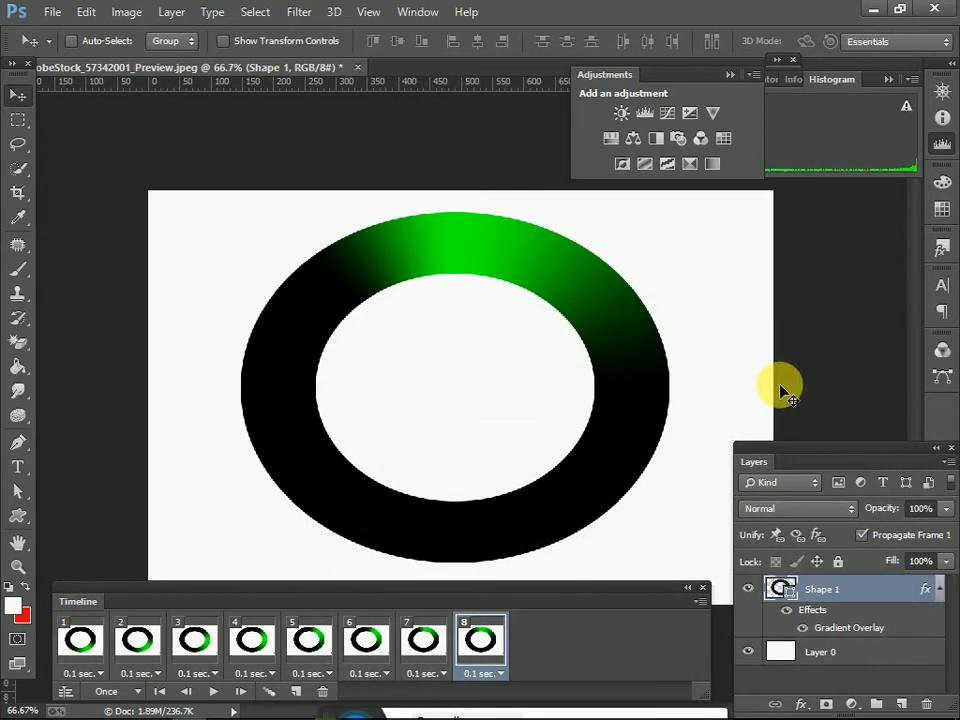
# Step: Add a ninth animation frame and set Shape 1's gradient overlay angle to 160 degrees in it
pyautogui.click(295, 692)
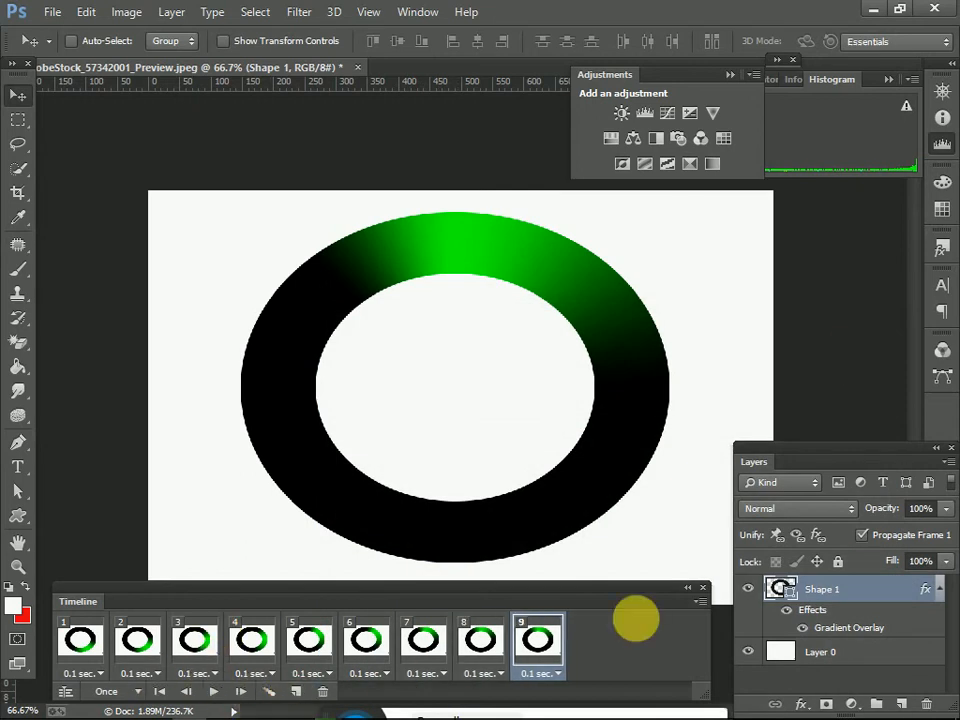
pyautogui.doubleClick(865, 597)
pyautogui.click(378, 559)
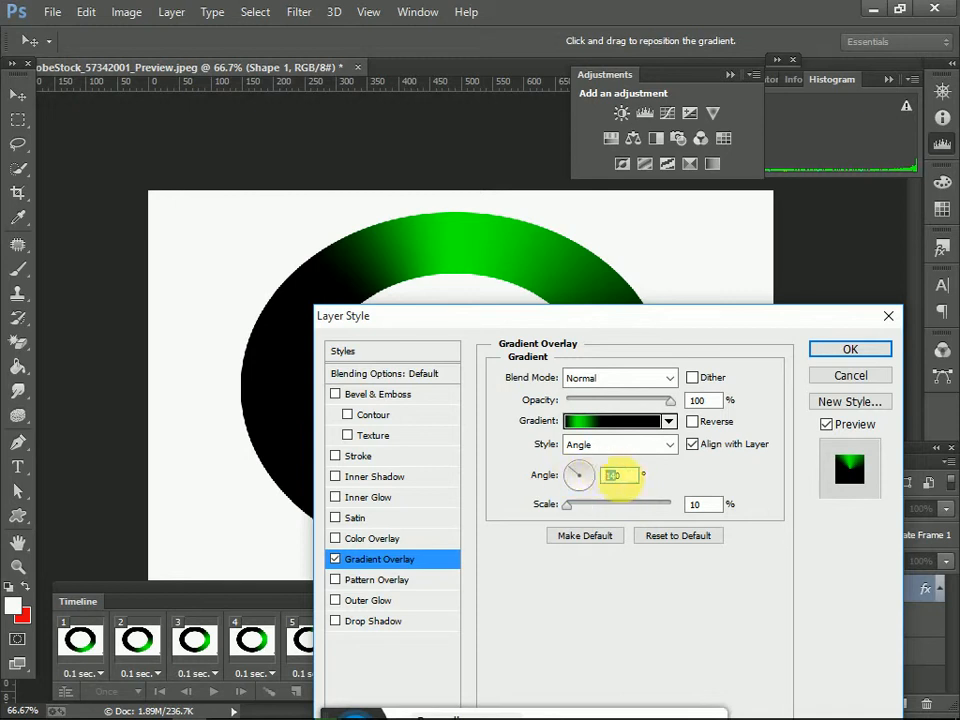
pyautogui.write('1')
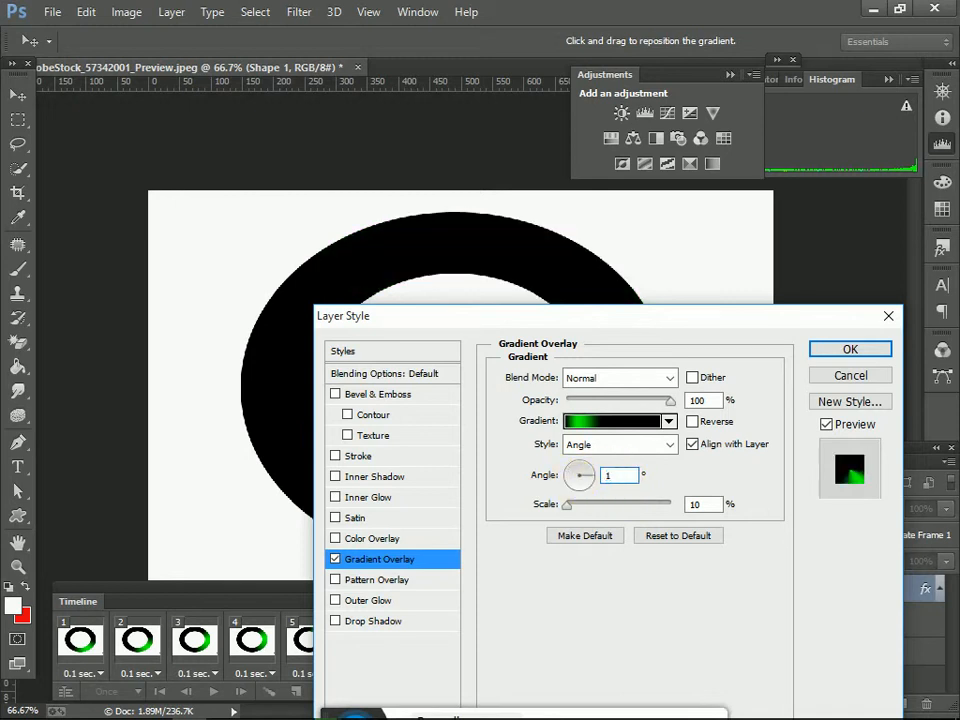
pyautogui.write('60')
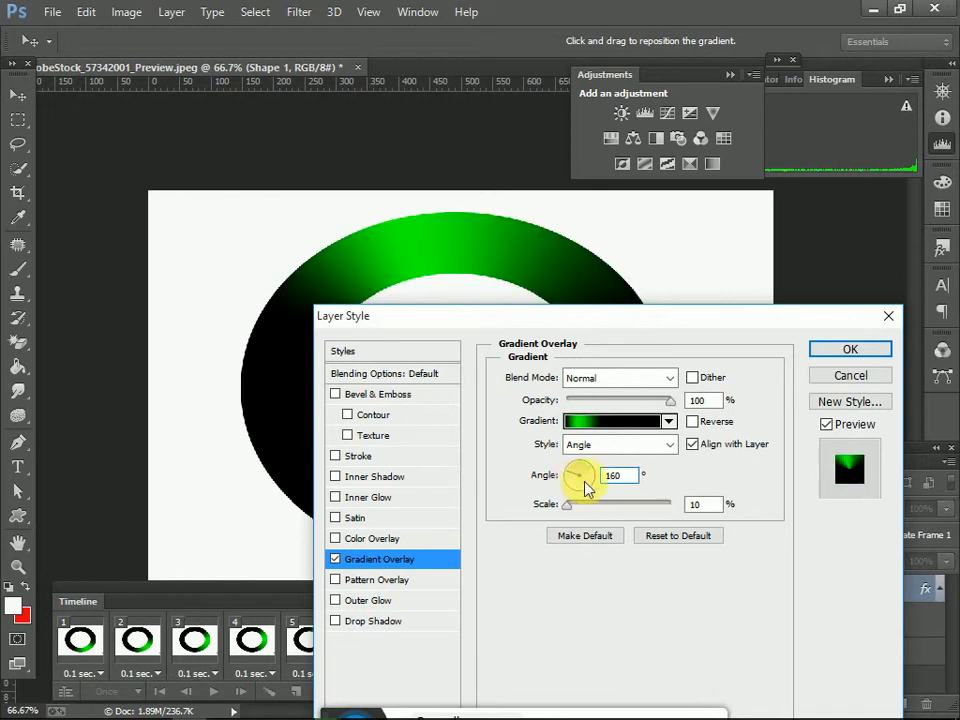
pyautogui.click(848, 350)
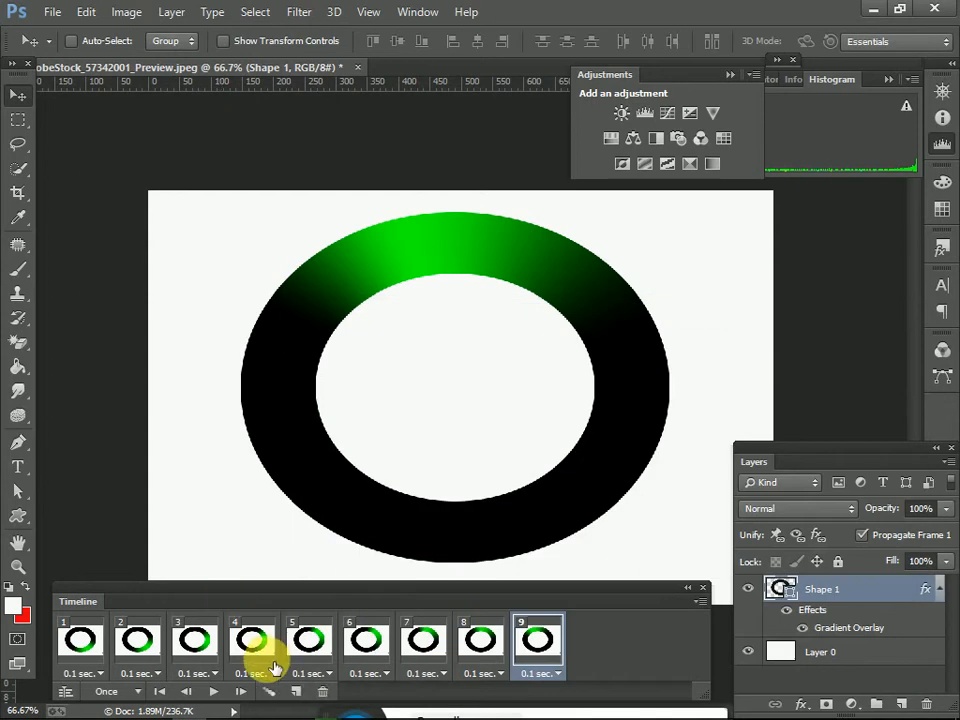
# Step: Add a tenth animation frame and set Shape 1's gradient overlay angle to 180 degrees in it
pyautogui.doubleClick(886, 597)
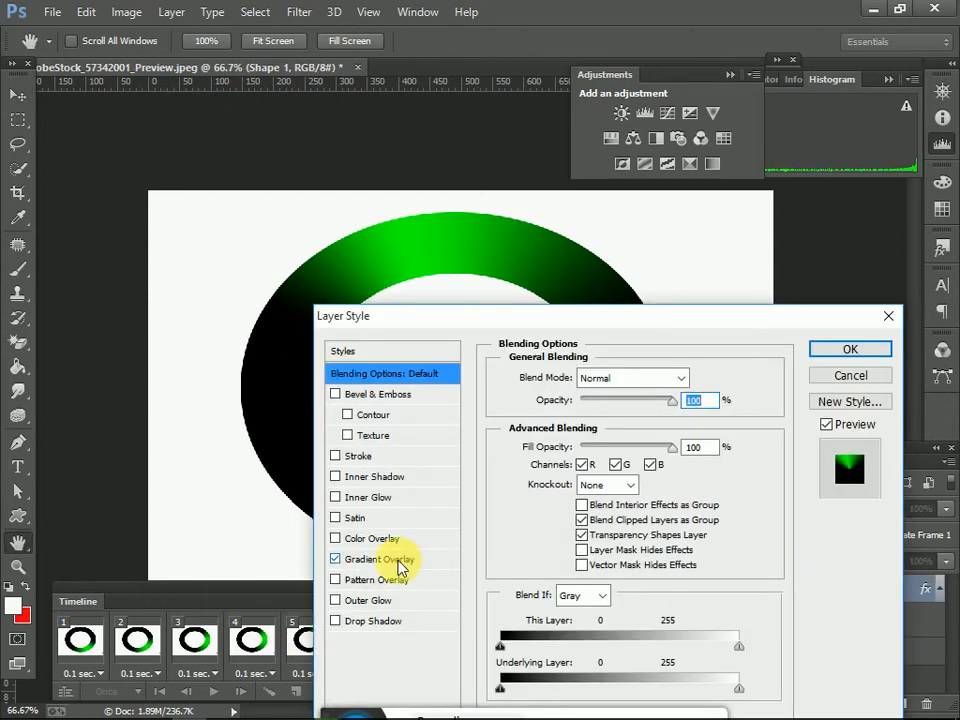
pyautogui.click(401, 562)
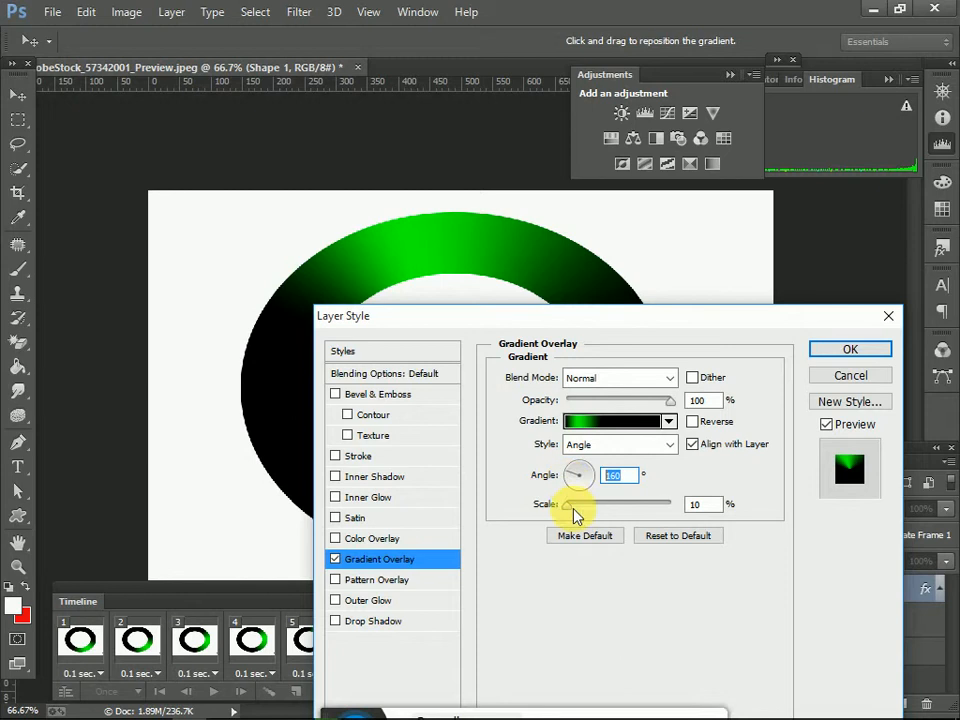
pyautogui.write('18')
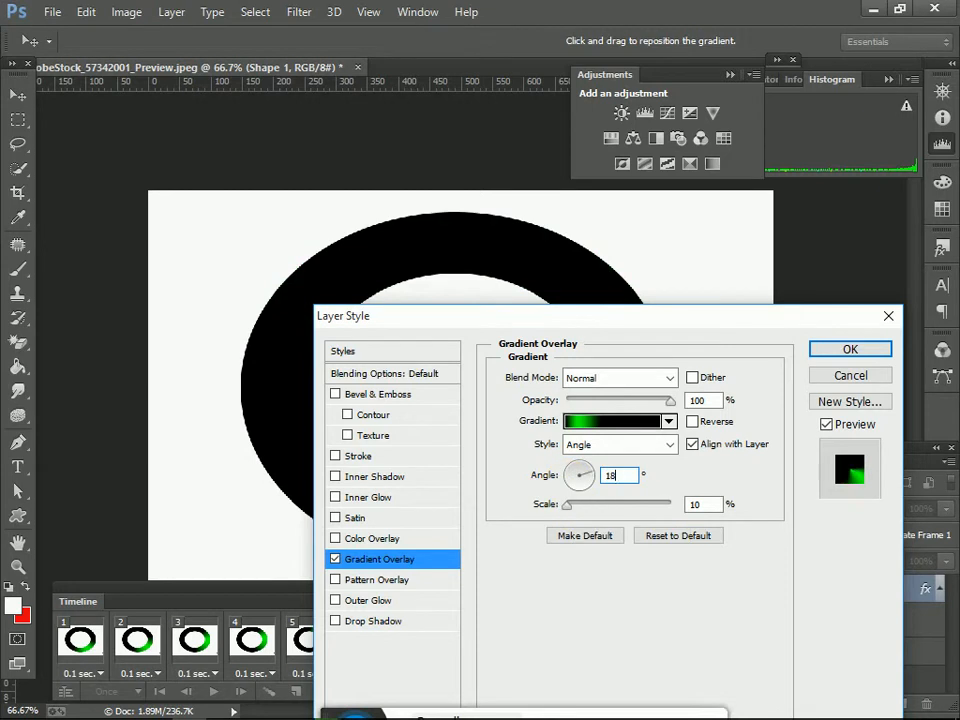
pyautogui.write('0')
pyautogui.click(840, 348)
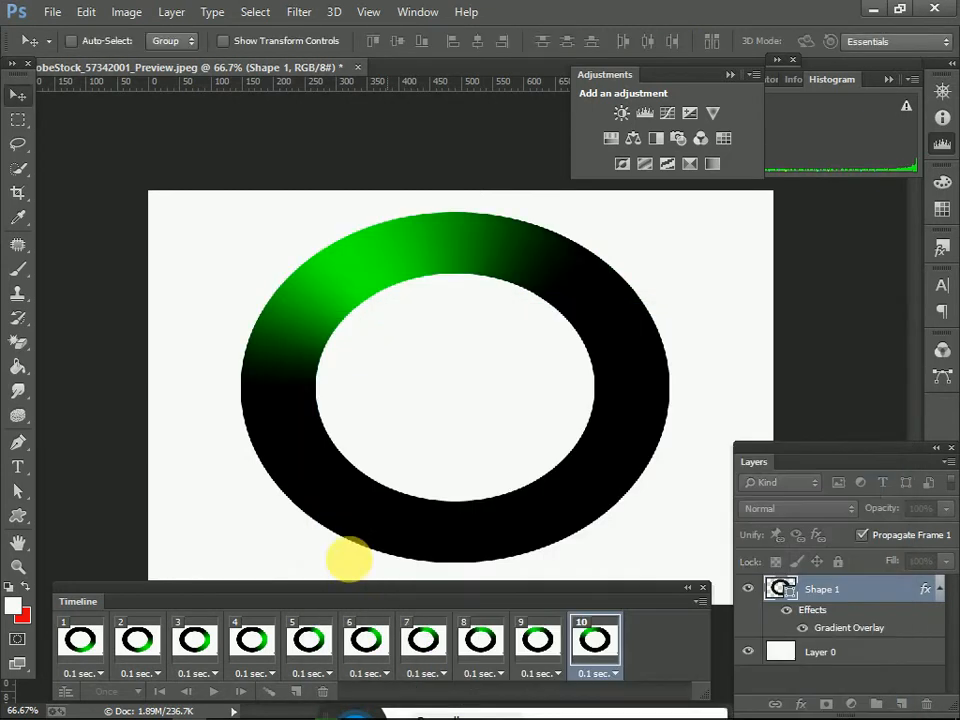
# Step: Add an eleventh animation frame and set Shape 1's gradient overlay angle to 200 degrees in it
pyautogui.click(295, 691)
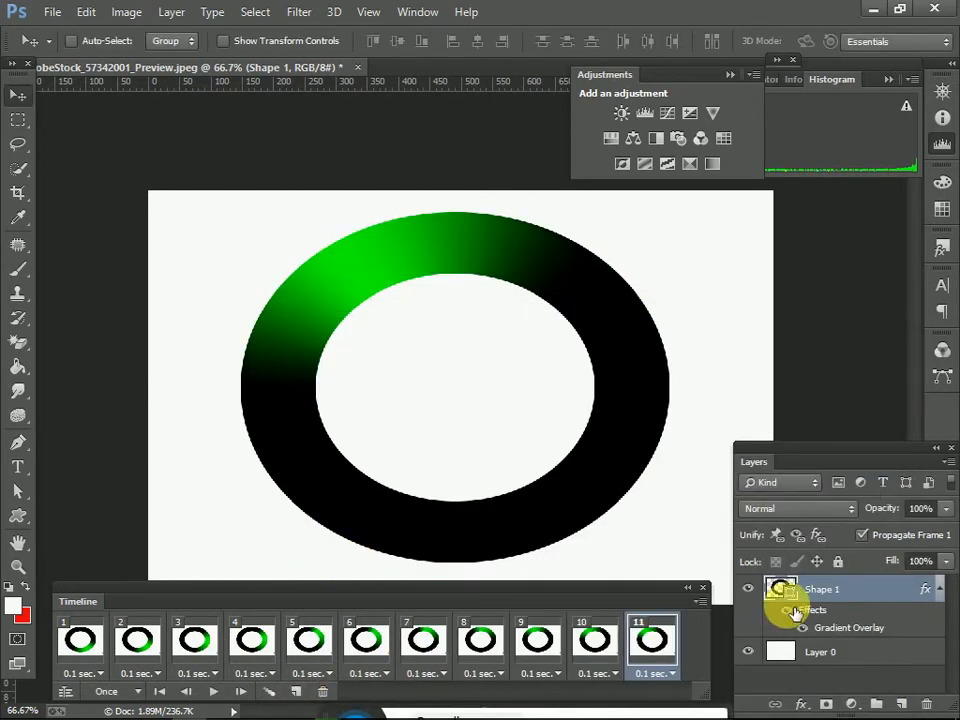
pyautogui.doubleClick(856, 598)
pyautogui.click(366, 559)
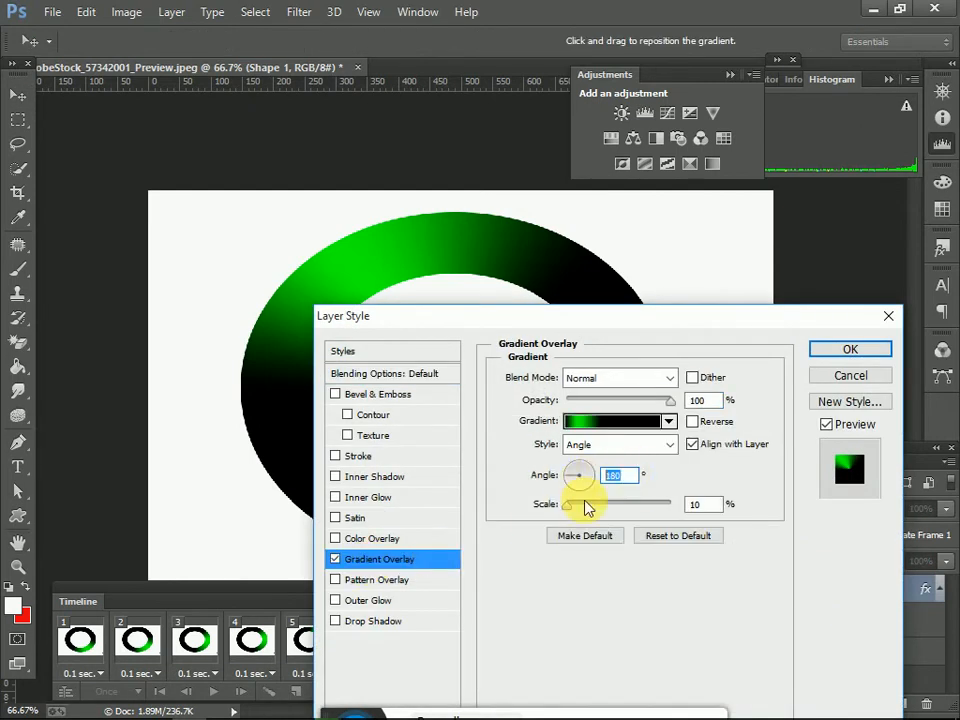
pyautogui.write('1')
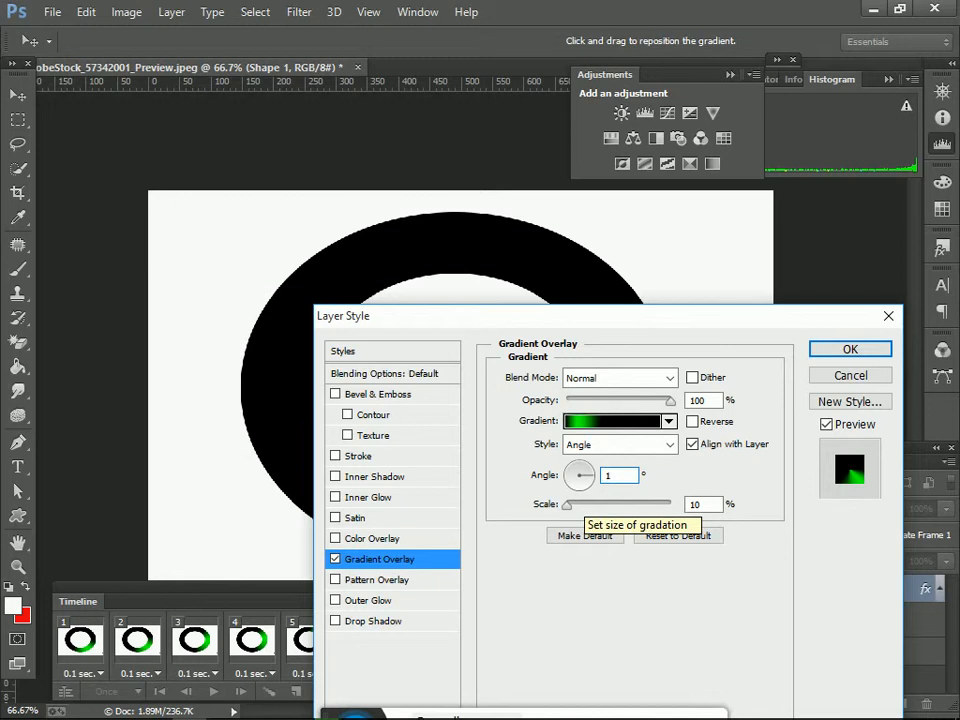
pyautogui.press('BackSpace')
pyautogui.write('200')
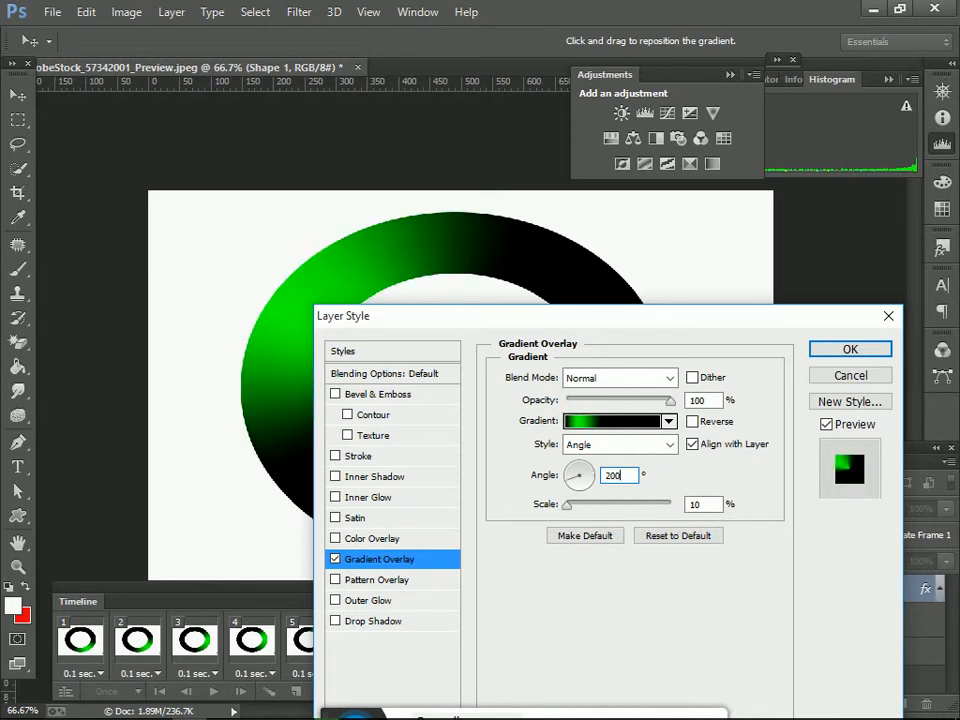
pyautogui.click(868, 349)
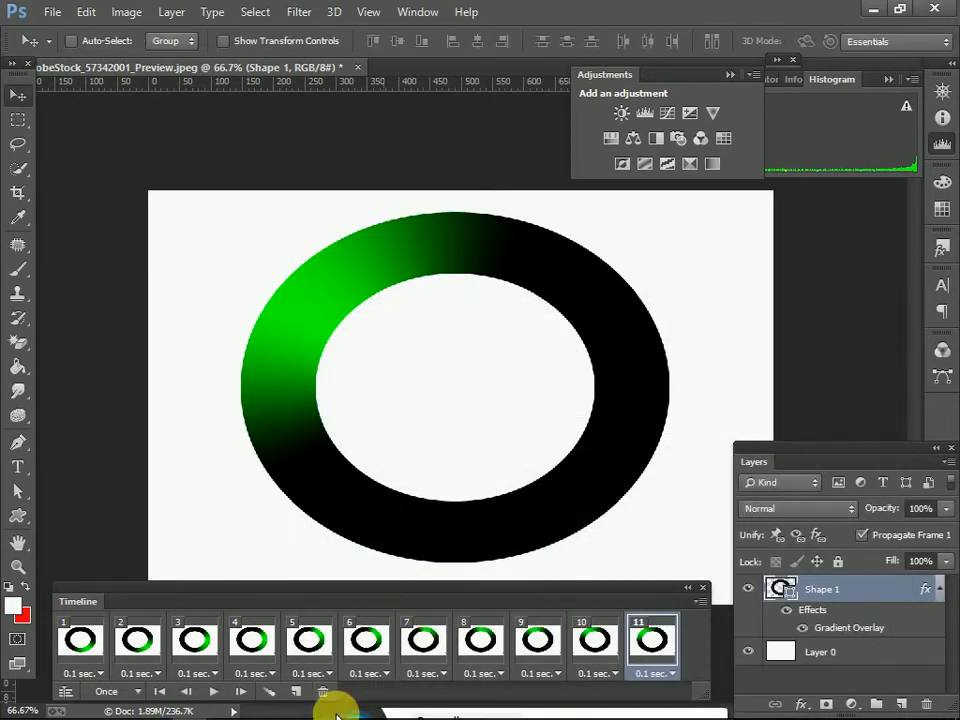
# Step: Add a twelfth animation frame and set Shape 1's gradient overlay angle to 220 degrees in it
pyautogui.click(297, 690)
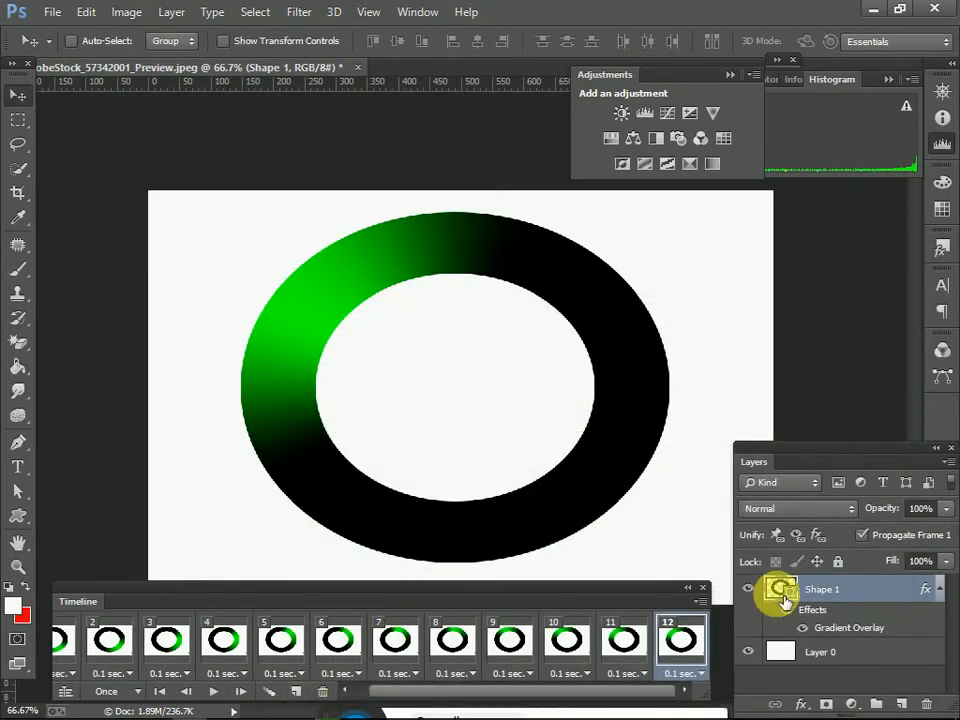
pyautogui.doubleClick(864, 594)
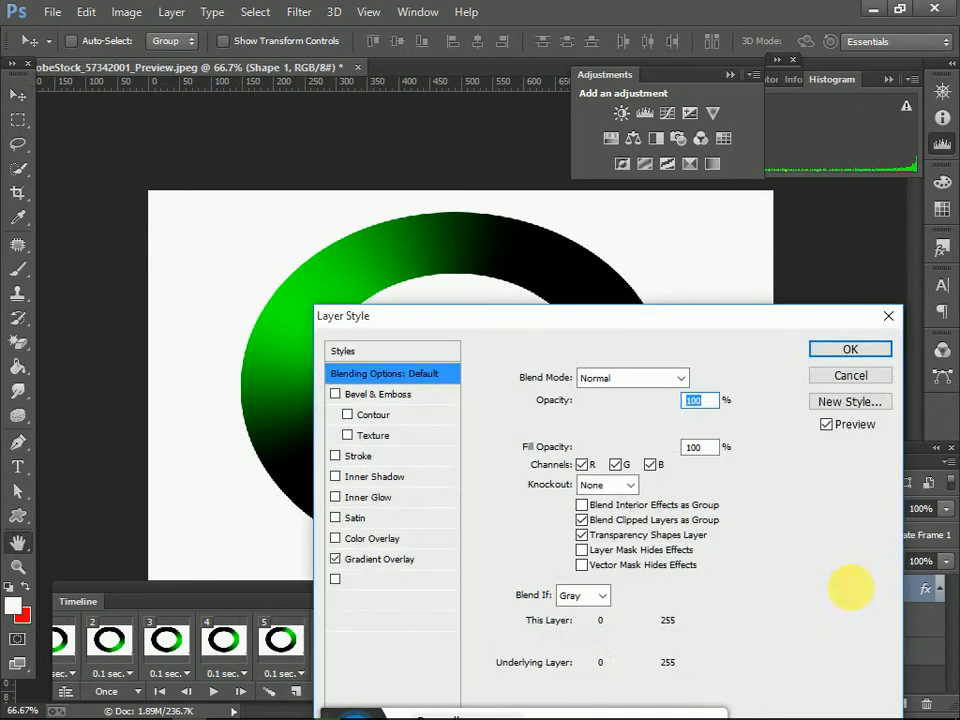
pyautogui.click(420, 562)
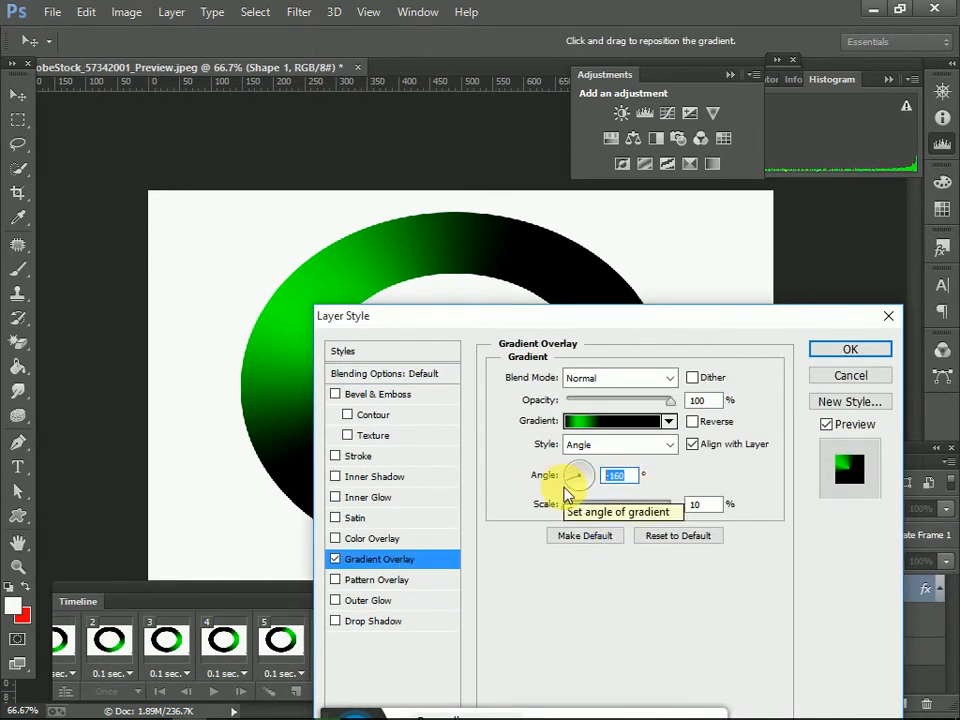
pyautogui.write('22')
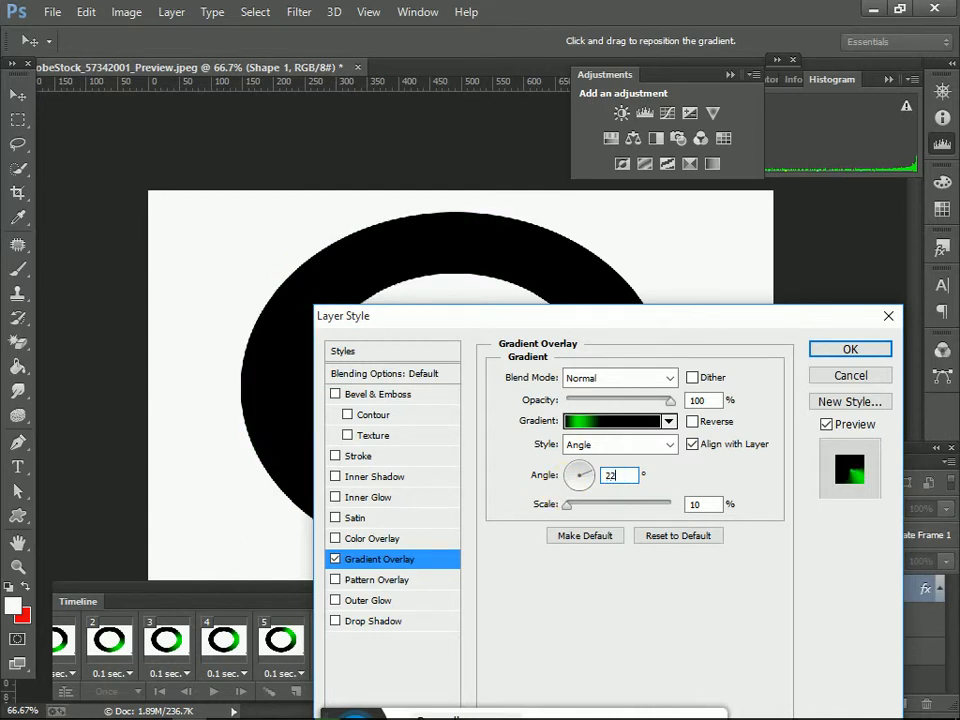
pyautogui.write('0')
pyautogui.click(850, 349)
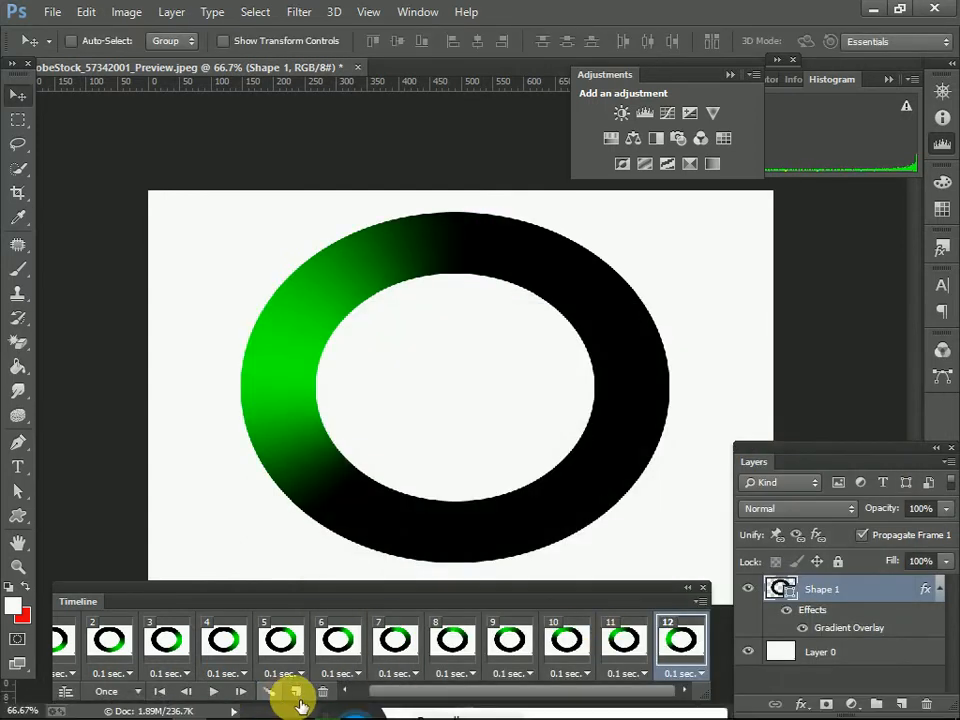
# Step: Add a thirteenth animation frame and set Shape 1's gradient overlay angle to 240 degrees in it
pyautogui.click(297, 694)
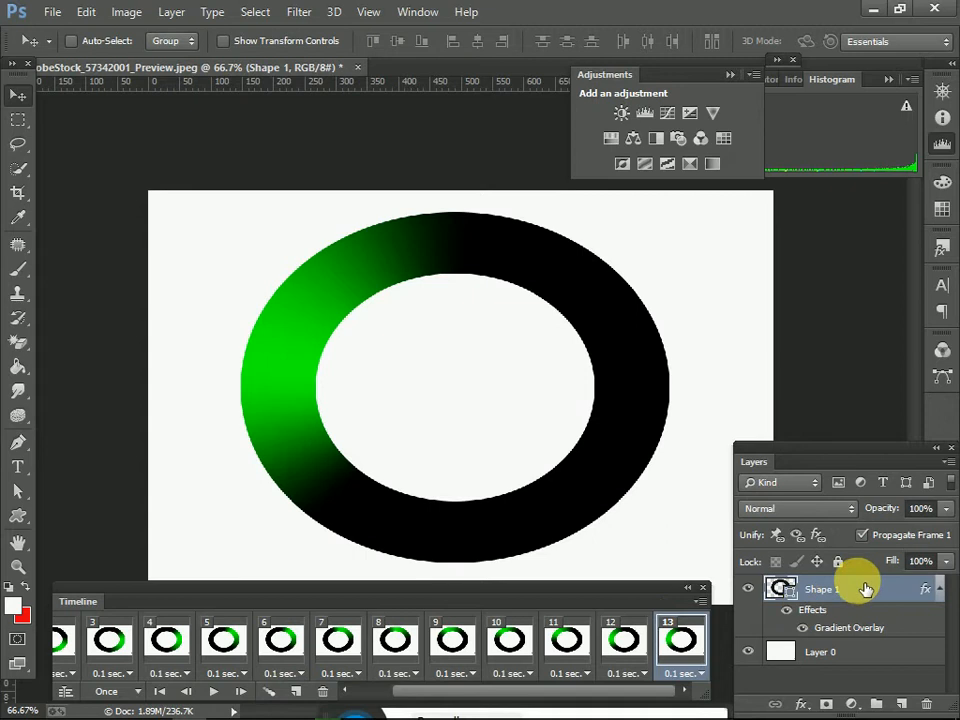
pyautogui.doubleClick(866, 589)
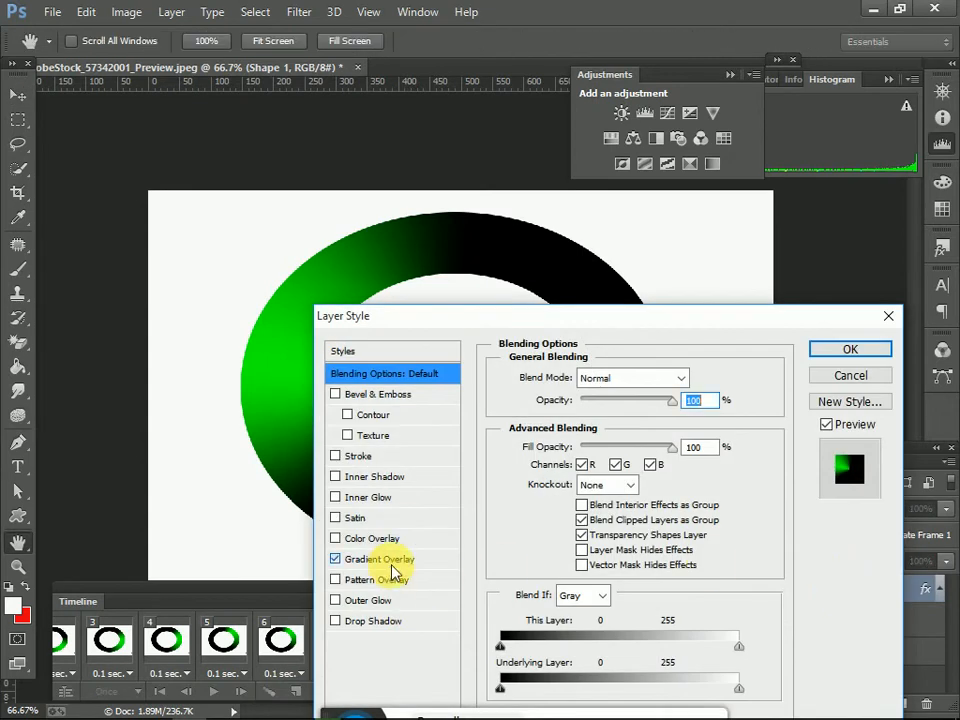
pyautogui.click(393, 566)
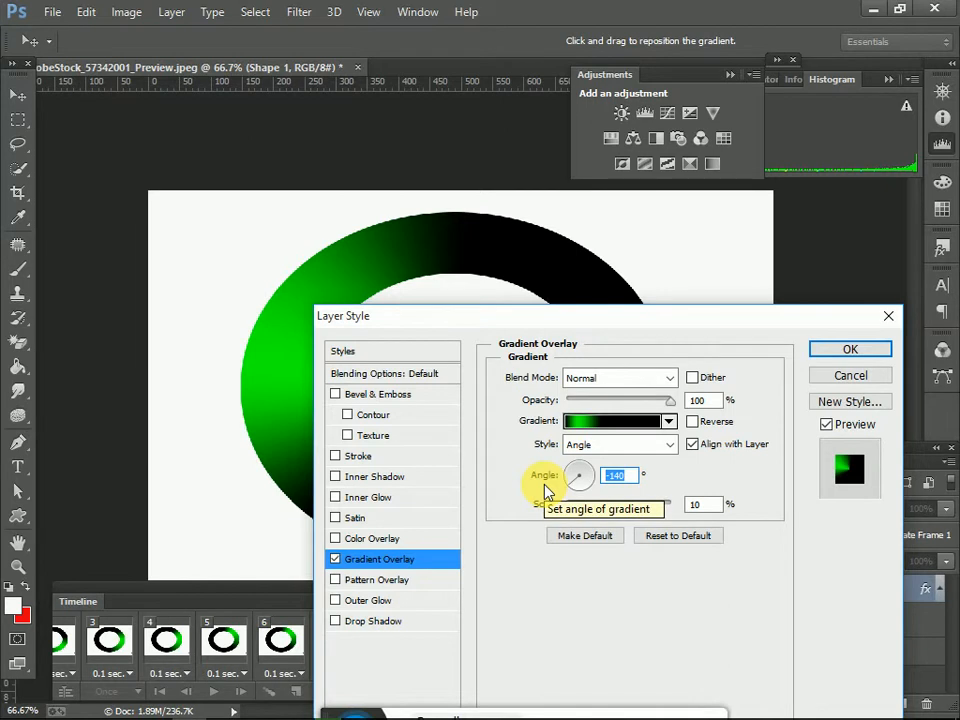
pyautogui.write('240')
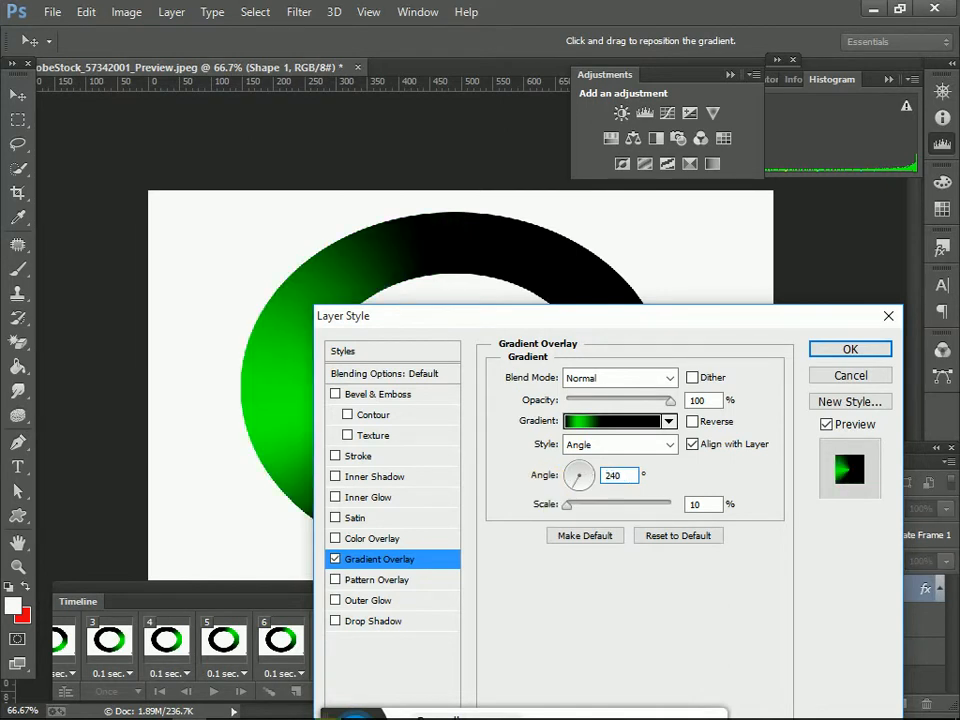
pyautogui.click(844, 352)
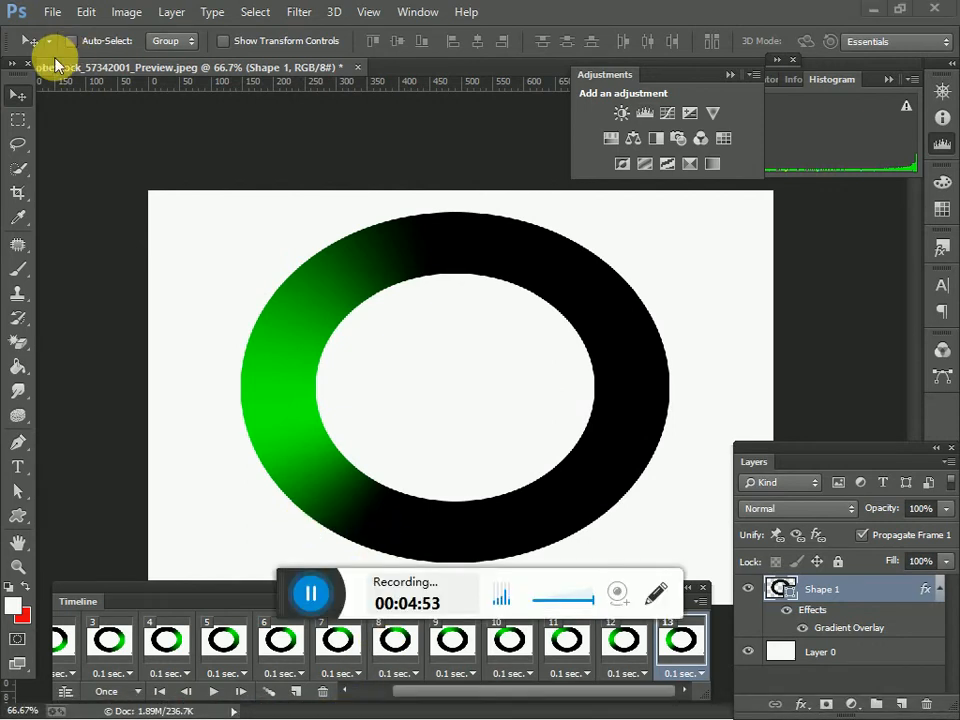
# Step: Play the thirteen-frame animation several times to check the rotation of the green highlight around the ring
pyautogui.moveTo(293, 588); pyautogui.dragTo(150, 117)
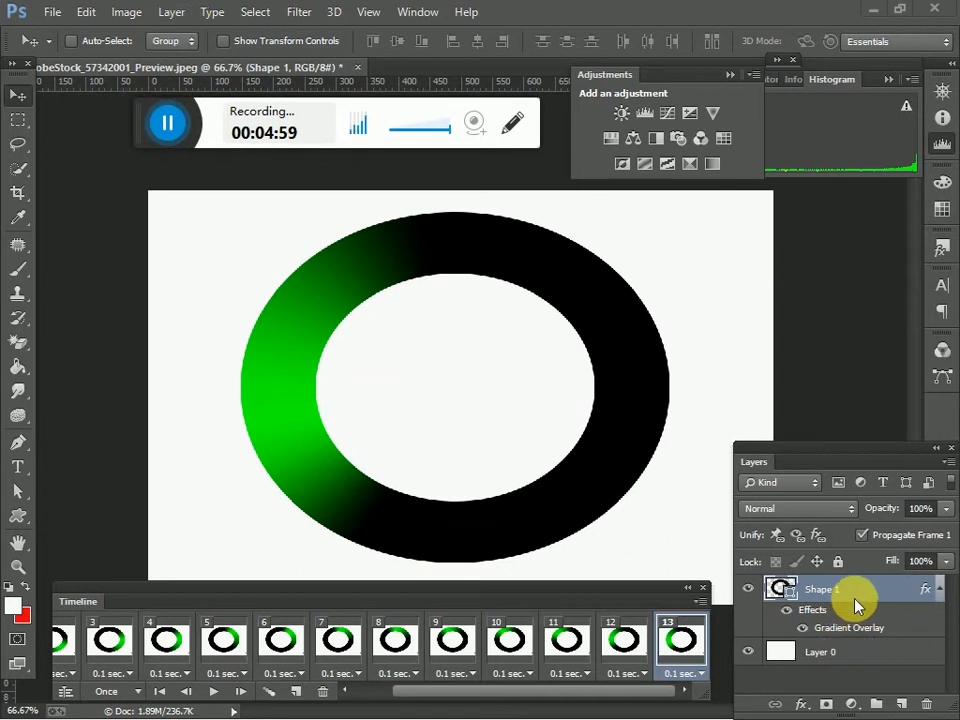
pyautogui.click(224, 697)
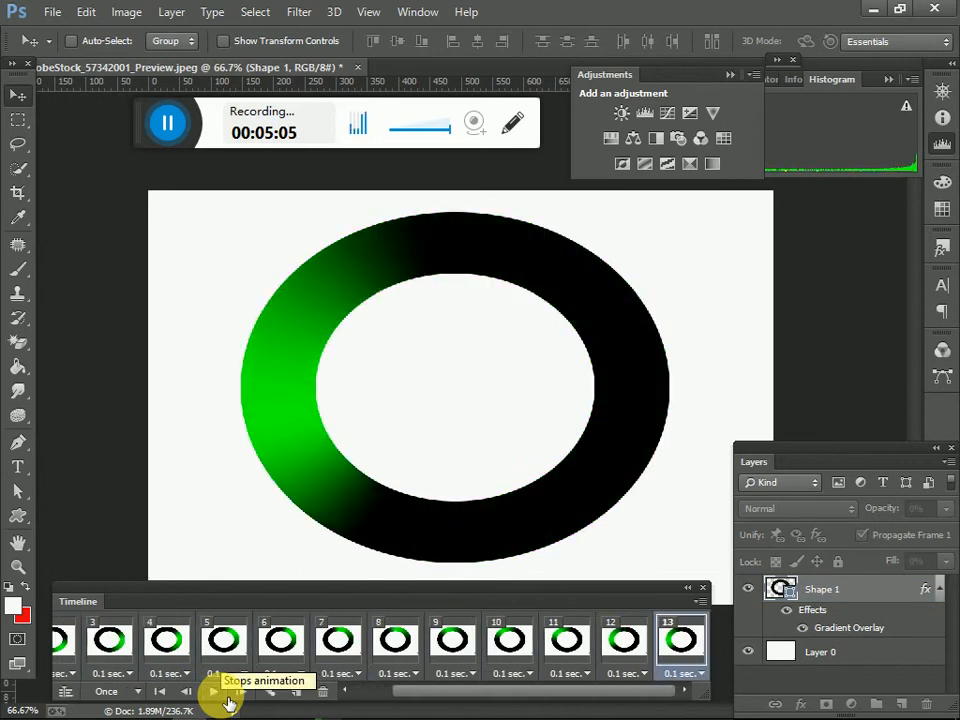
pyautogui.click(215, 693)
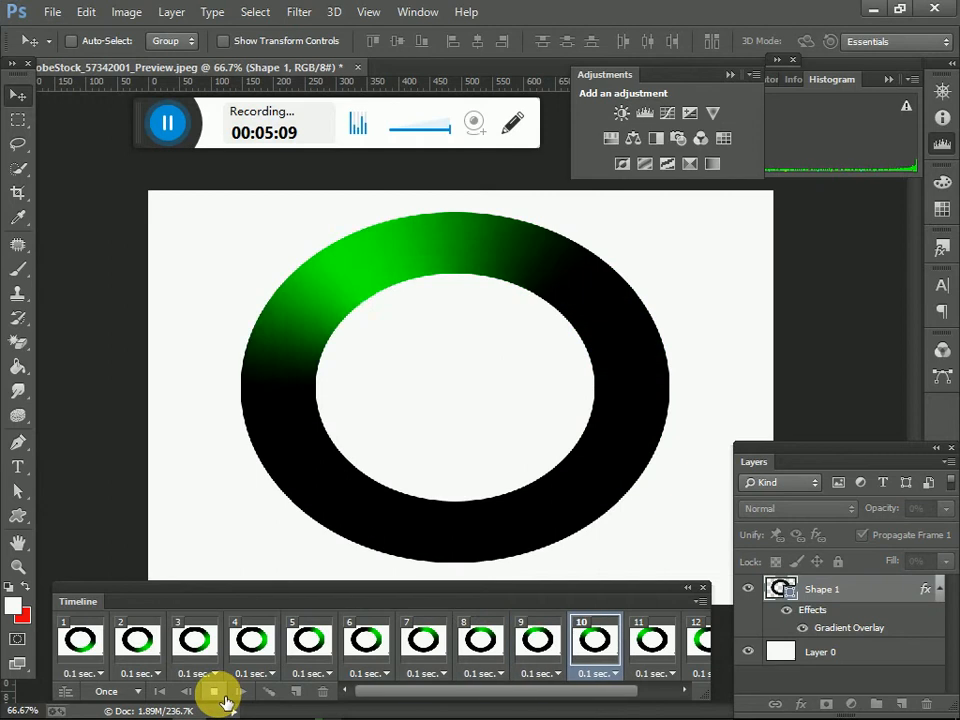
pyautogui.click(214, 692)
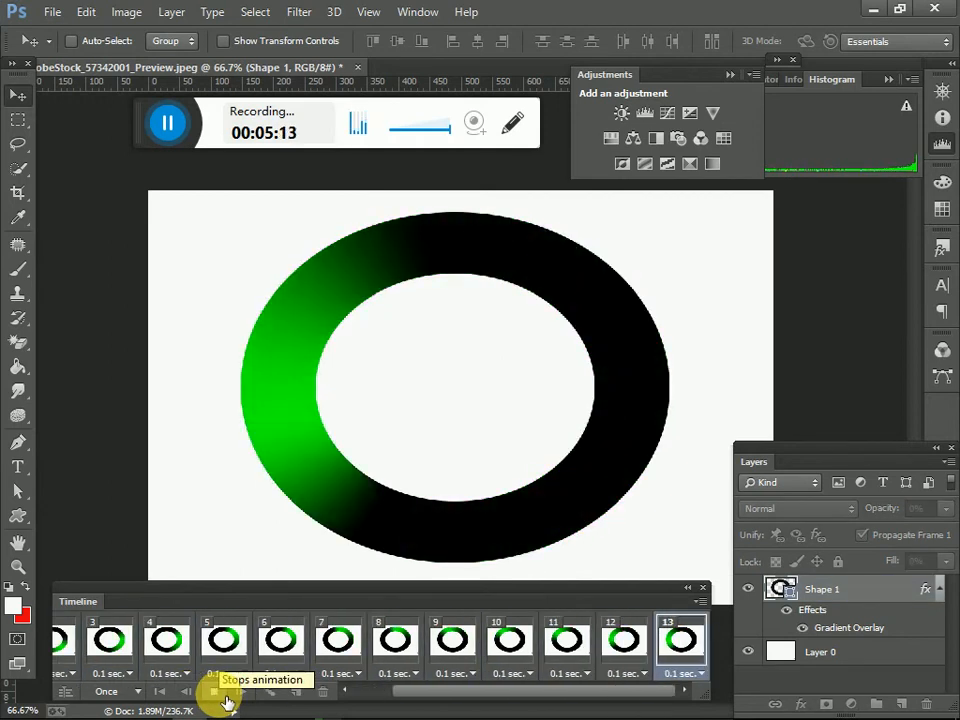
pyautogui.click(226, 698)
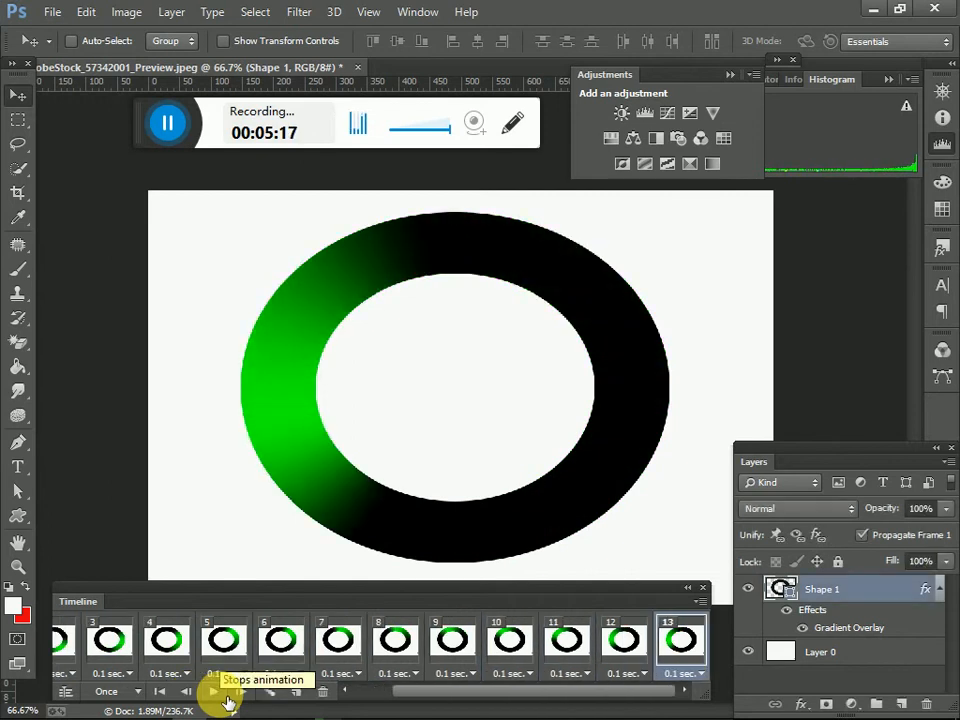
pyautogui.click(226, 700)
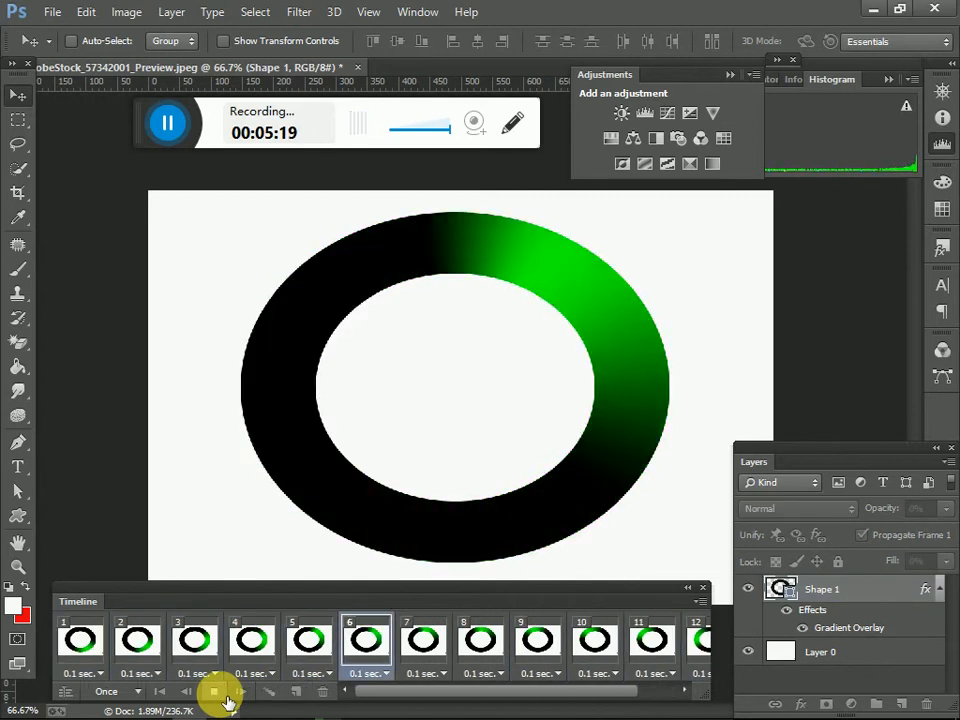
pyautogui.click(226, 696)
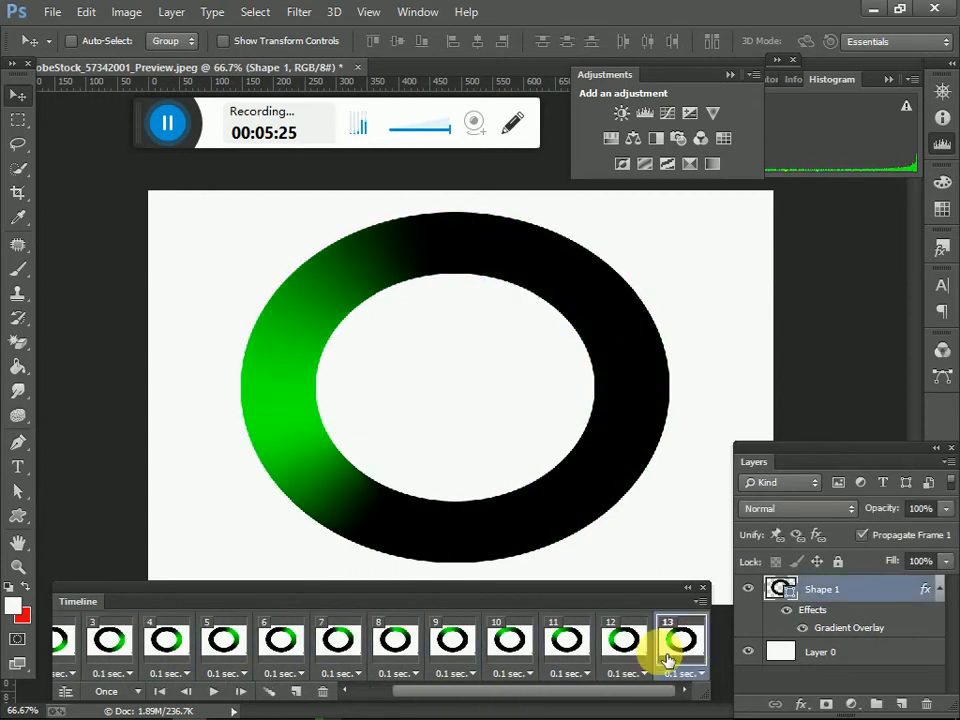
# Step: Add a fourteenth animation frame and set Shape 1's gradient overlay angle to 260 degrees in it
pyautogui.click(298, 694)
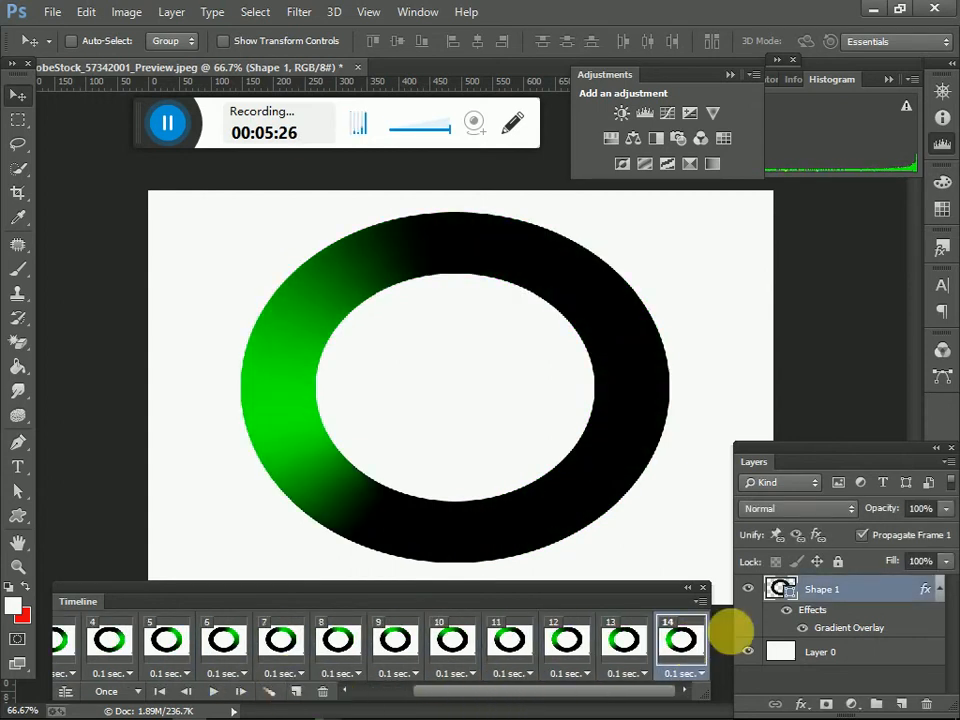
pyautogui.doubleClick(862, 594)
pyautogui.click(418, 562)
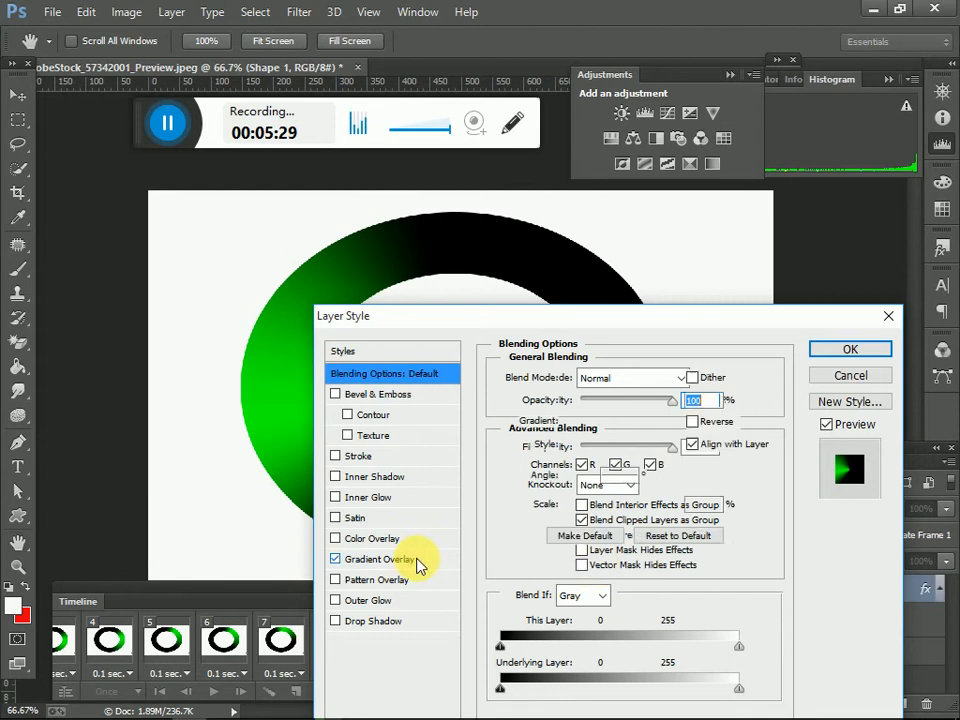
pyautogui.click(618, 475)
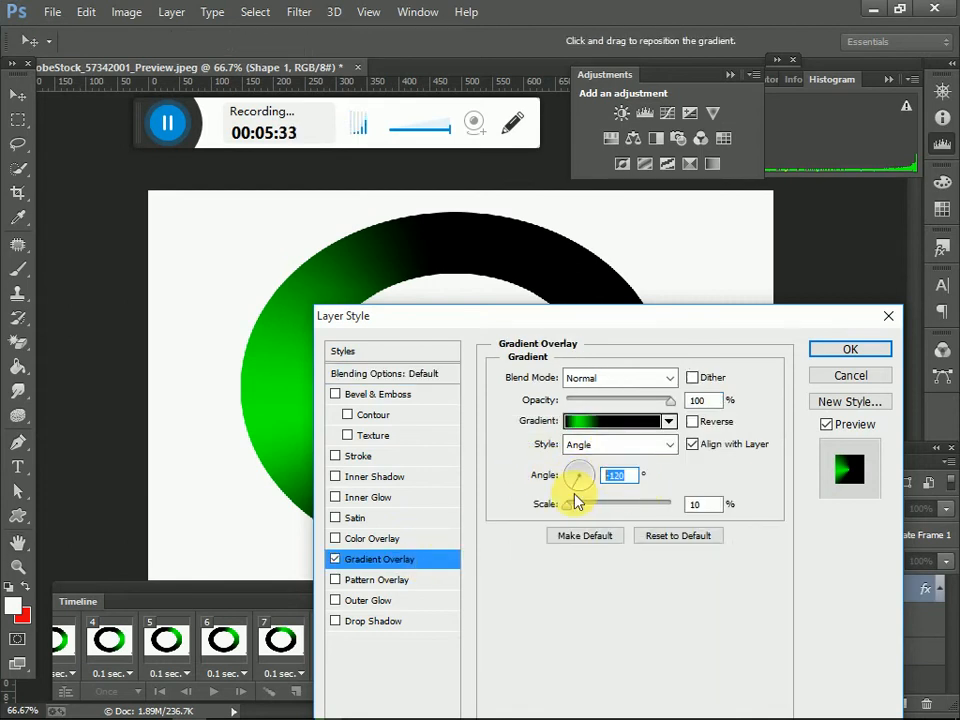
pyautogui.write('26')
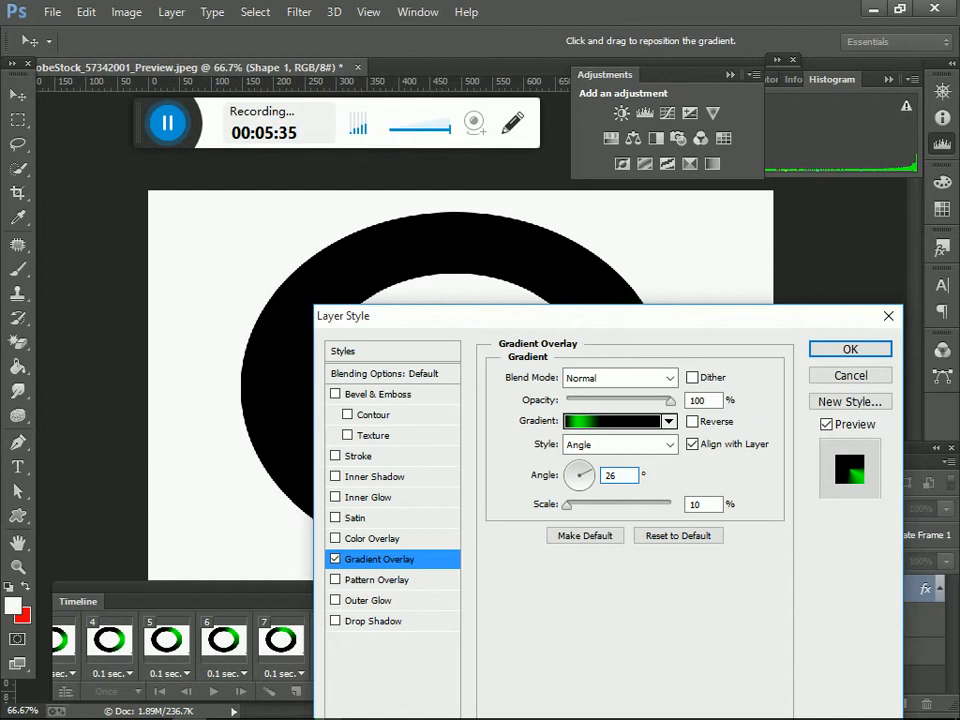
pyautogui.write('0')
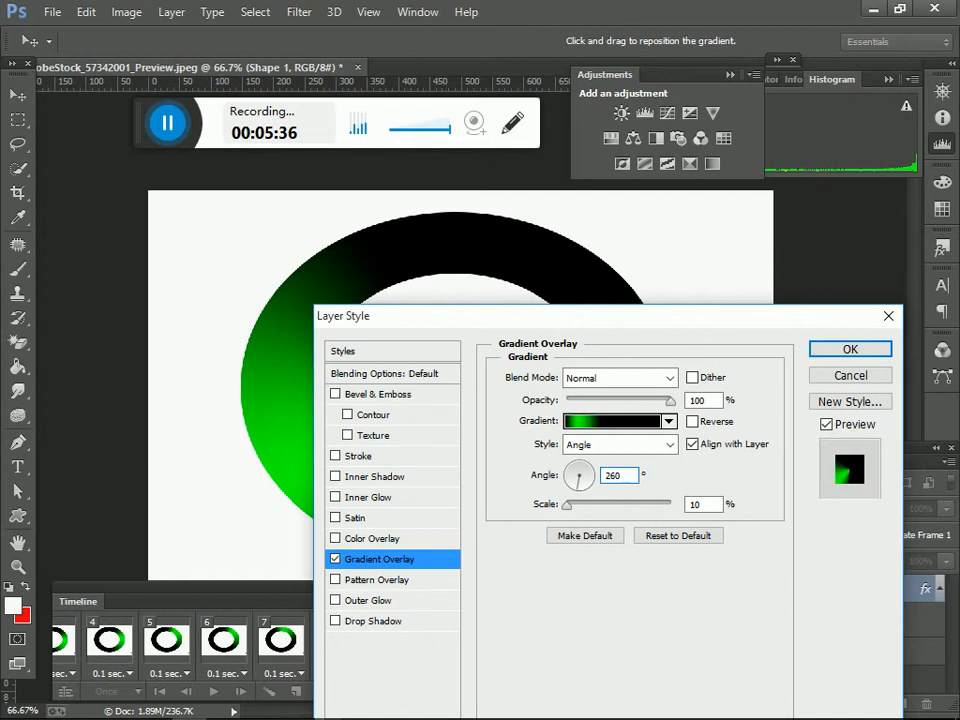
pyautogui.click(840, 349)
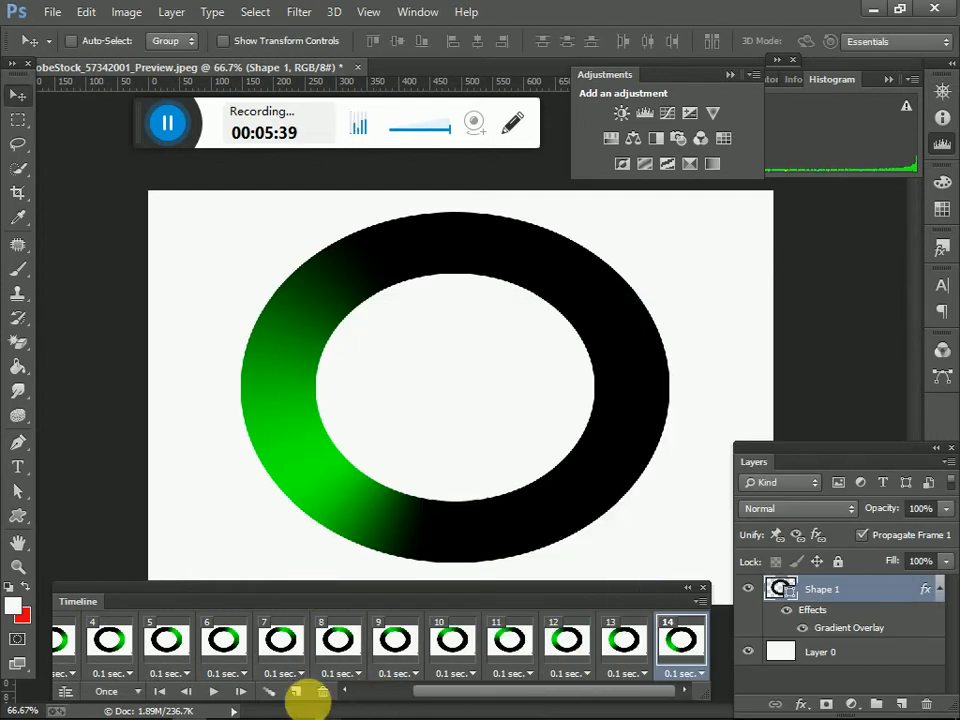
# Step: Add a fifteenth animation frame and set Shape 1's gradient overlay angle to 280 degrees in it
pyautogui.click(298, 692)
pyautogui.doubleClick(872, 590)
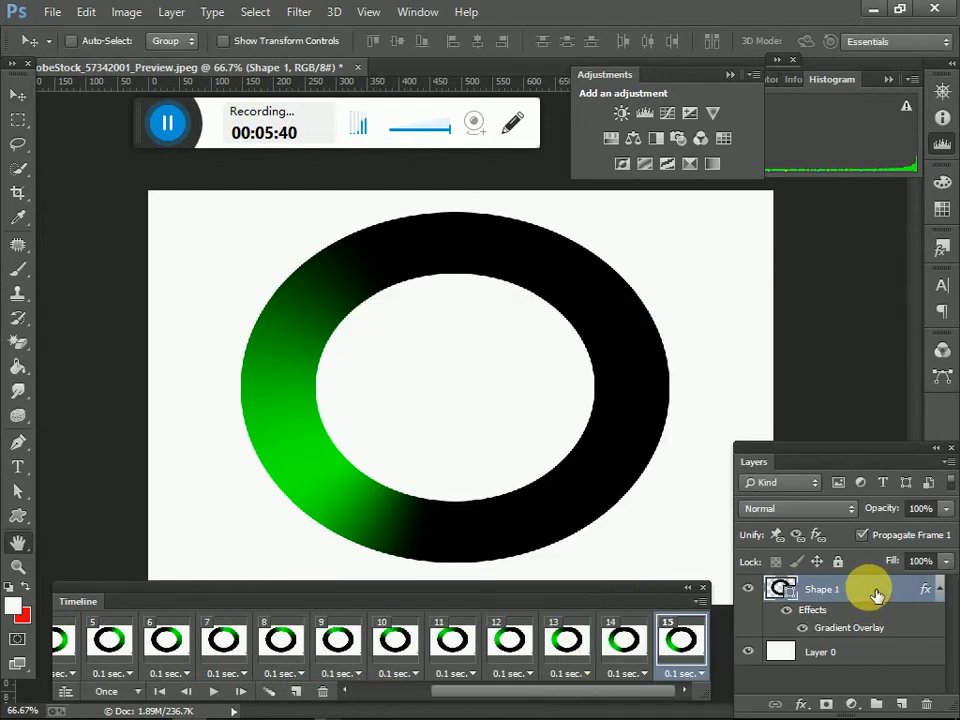
pyautogui.click(420, 562)
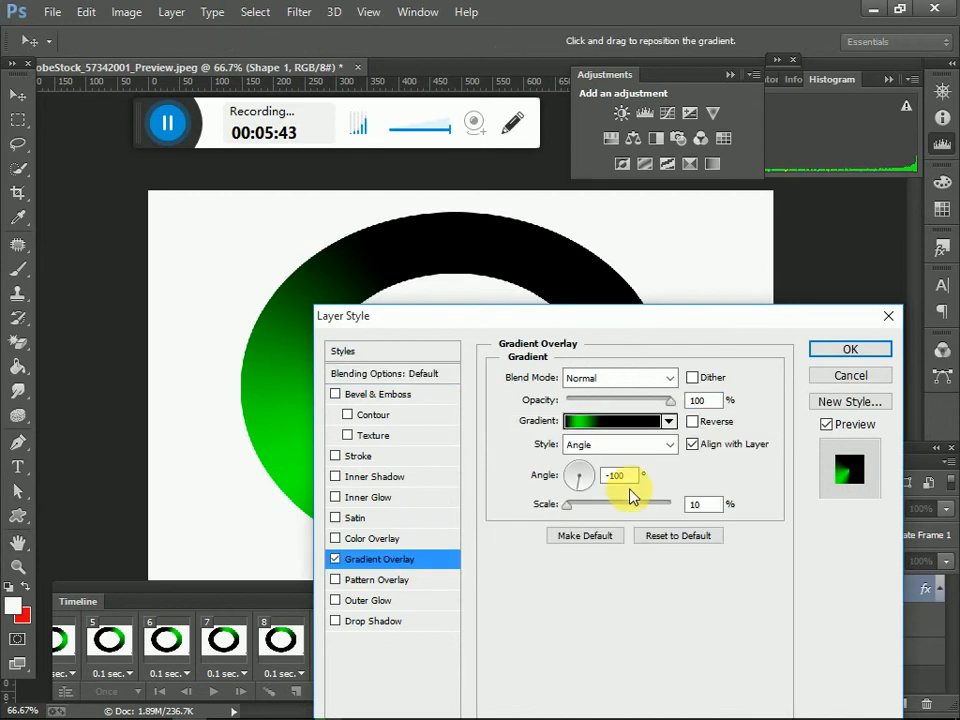
pyautogui.write('28')
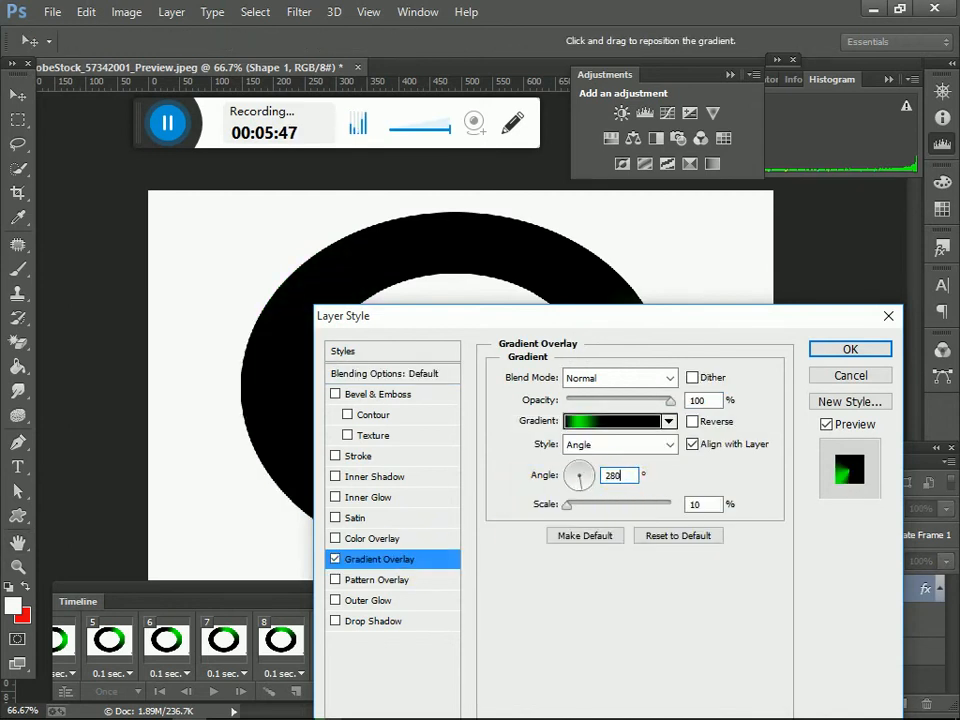
pyautogui.write('0')
pyautogui.click(855, 349)
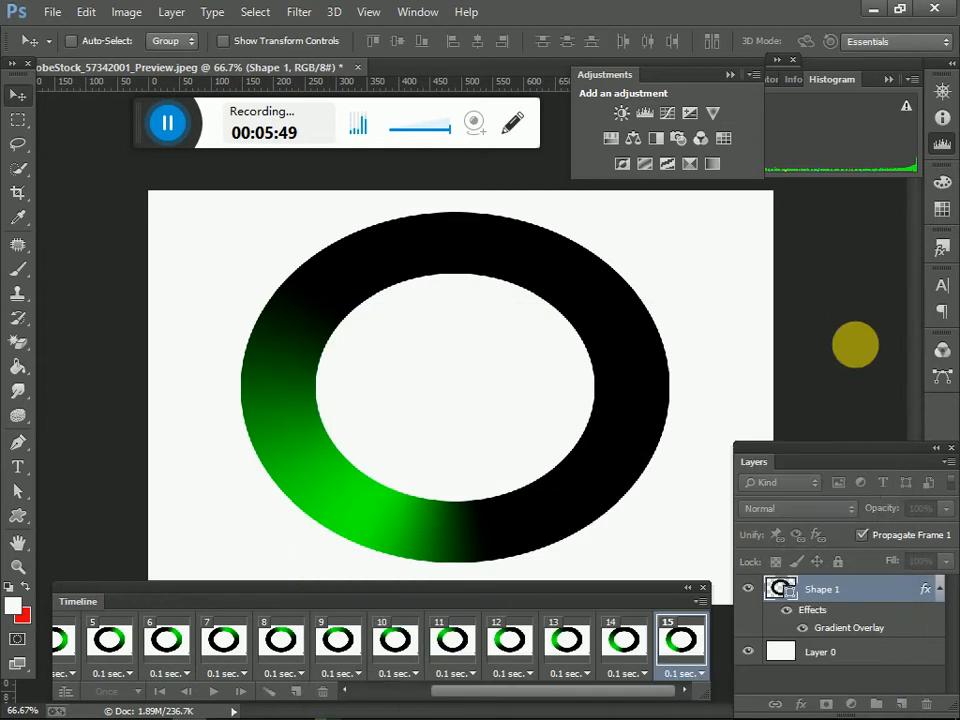
# Step: Add a sixteenth animation frame and set Shape 1's gradient overlay angle to 300 degrees in it
pyautogui.click(298, 695)
pyautogui.click(858, 592)
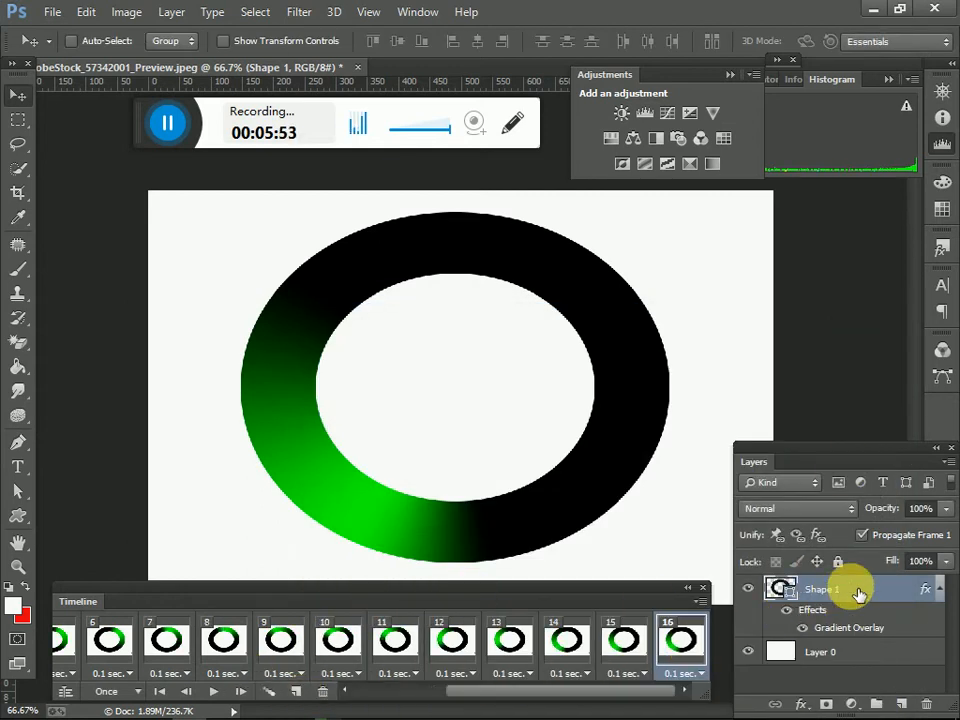
pyautogui.doubleClick(858, 593)
pyautogui.click(408, 561)
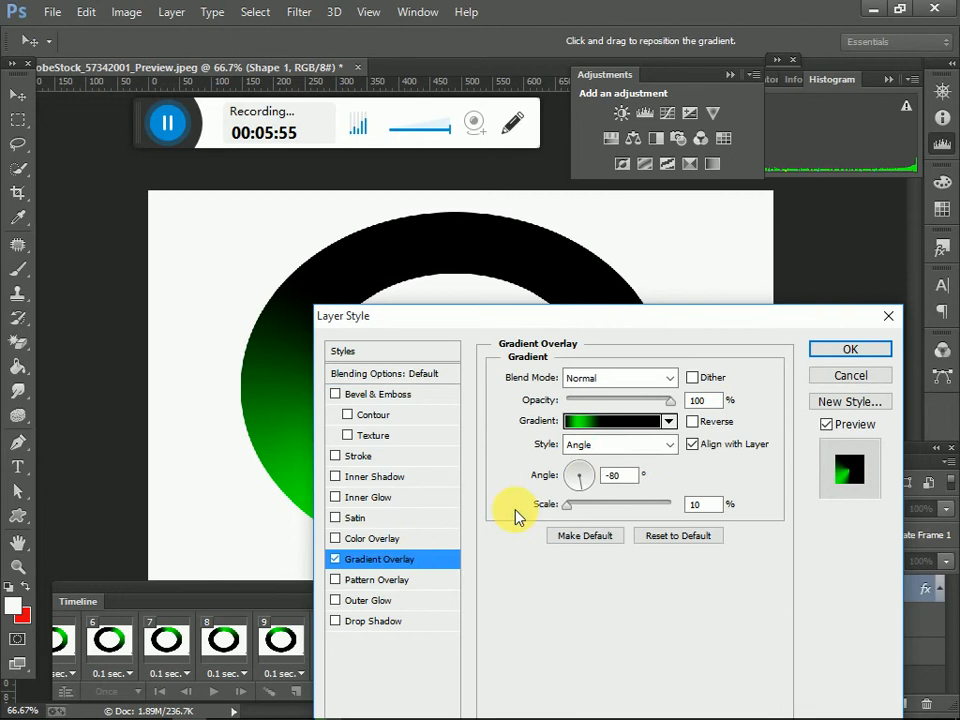
pyautogui.doubleClick(628, 477)
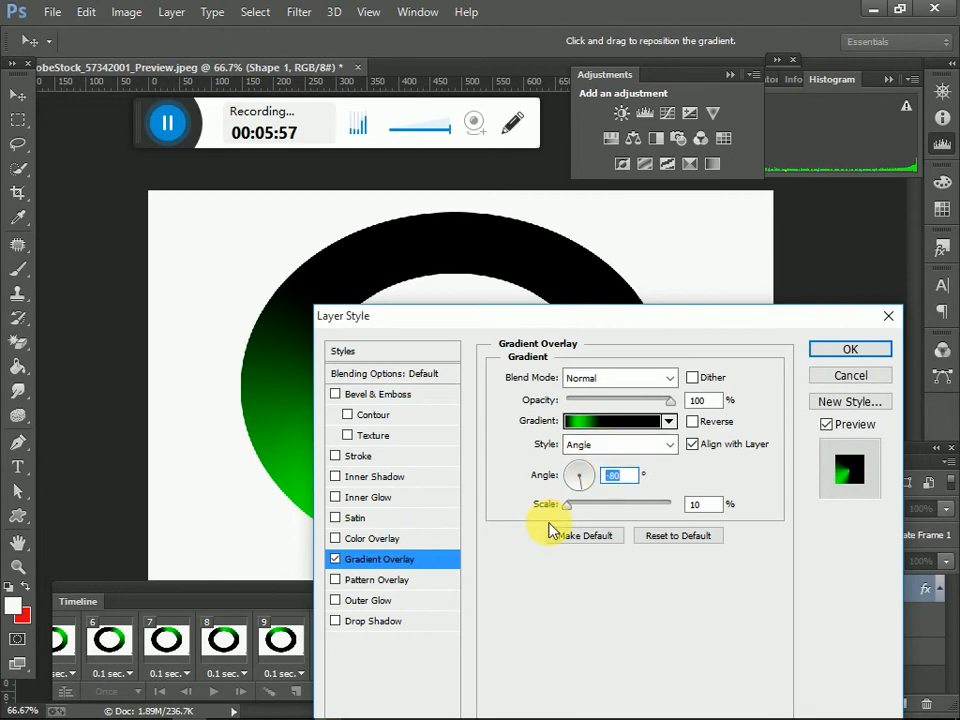
pyautogui.write('300')
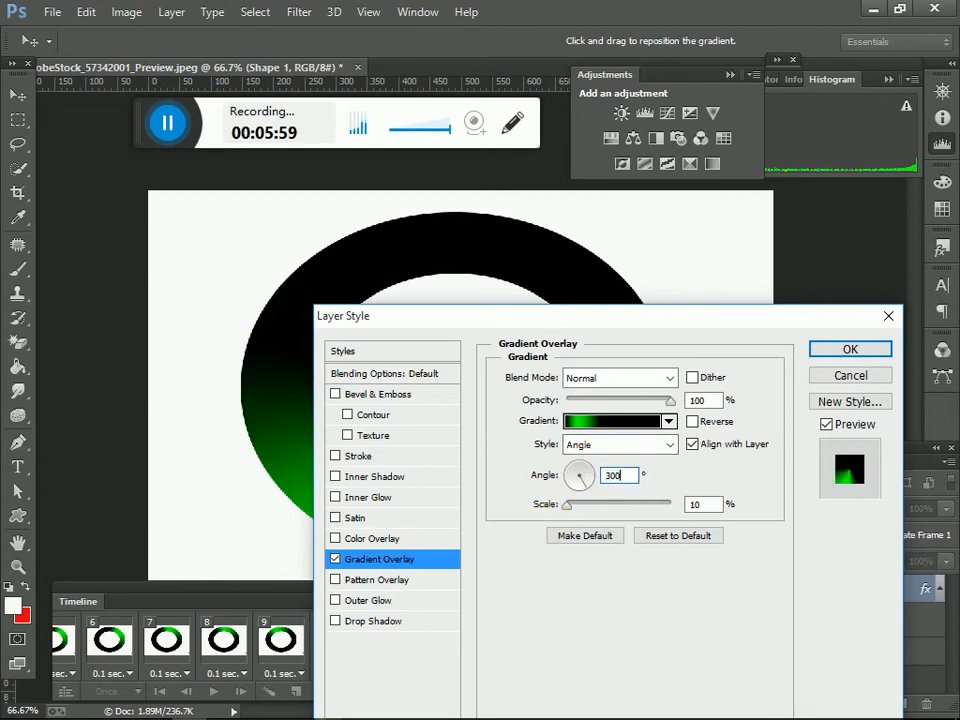
pyautogui.click(852, 350)
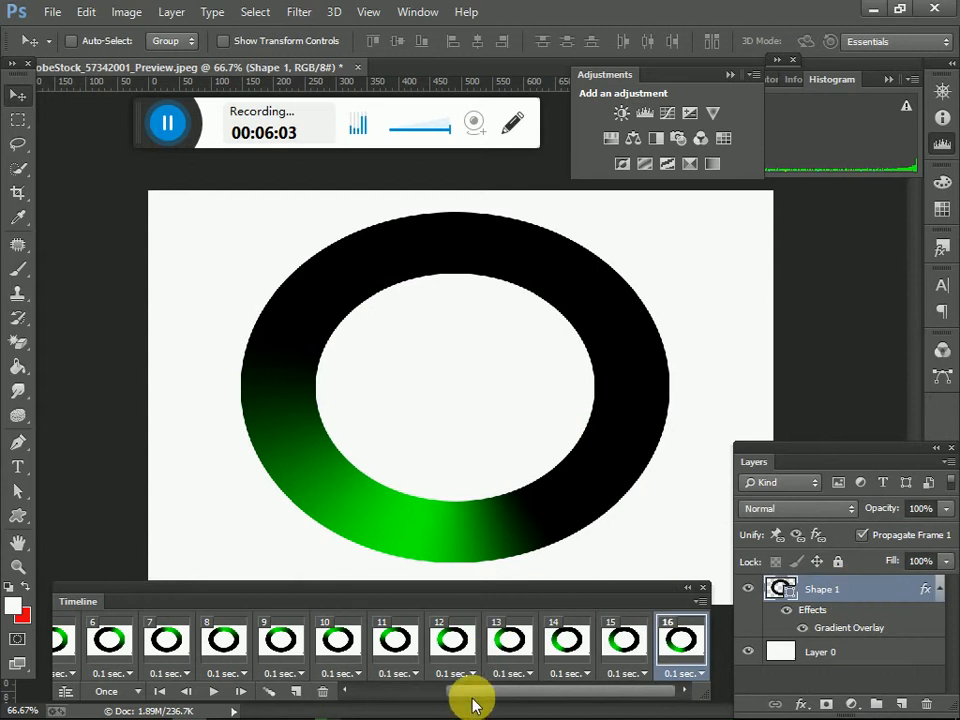
# Step: Apply an Inner Bevel to Shape 1 in frame 16 with 694% depth, 32 px size and strong softening
pyautogui.doubleClick(862, 594)
pyautogui.moveTo(452, 317); pyautogui.dragTo(814, 332)
pyautogui.click(625, 400)
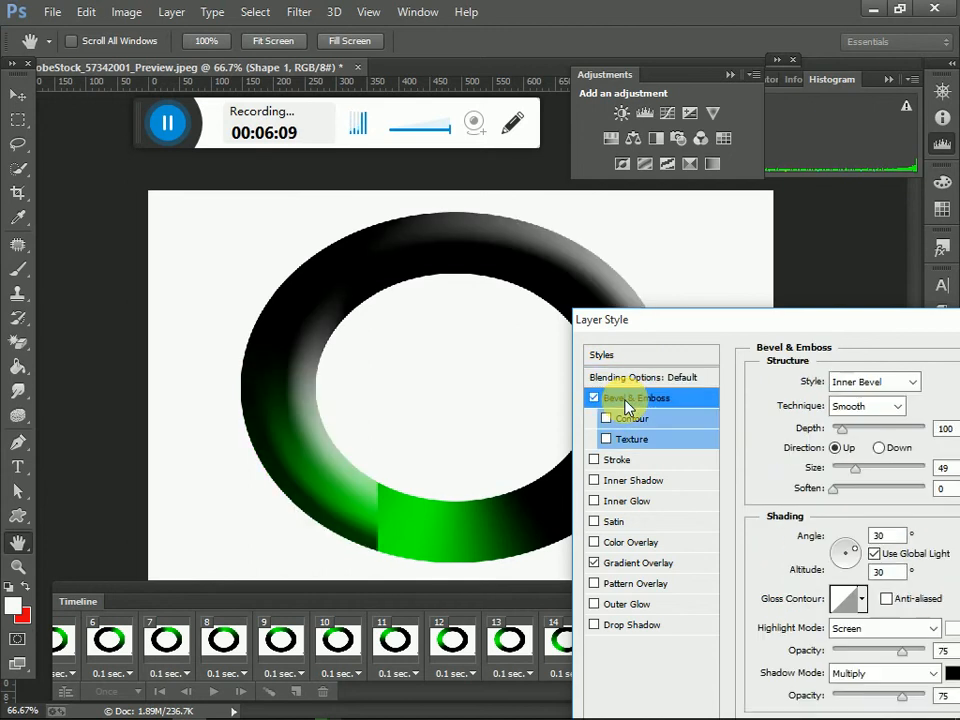
pyautogui.moveTo(658, 327); pyautogui.dragTo(621, 319)
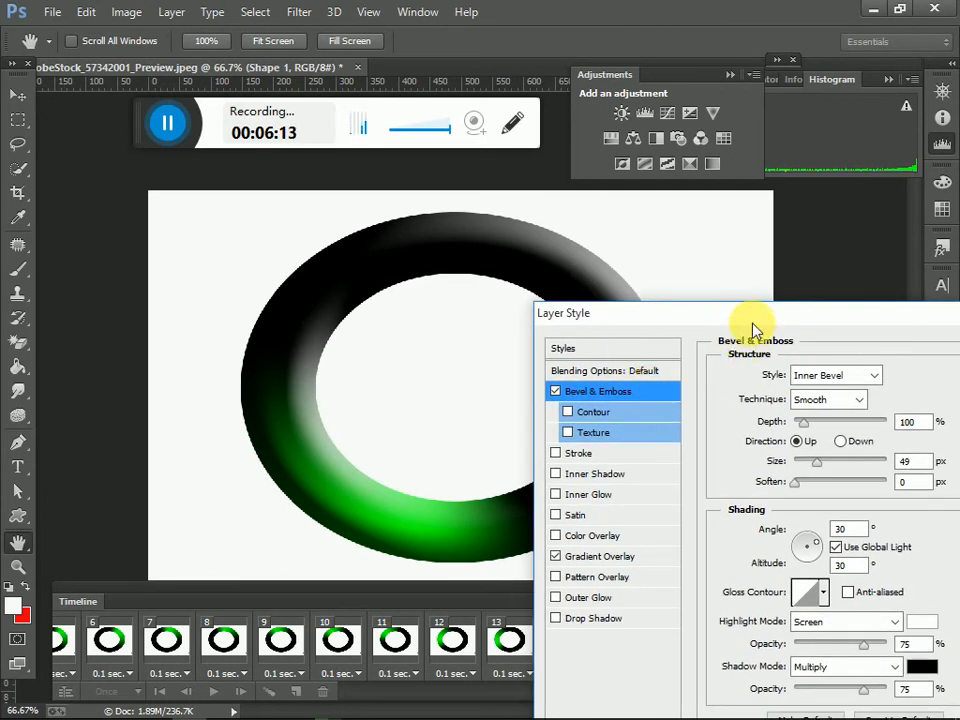
pyautogui.moveTo(828, 435)
pyautogui.mouseDown()
pyautogui.moveTo(858, 437)
pyautogui.moveTo(799, 483)
pyautogui.moveTo(893, 485)
pyautogui.mouseUp()
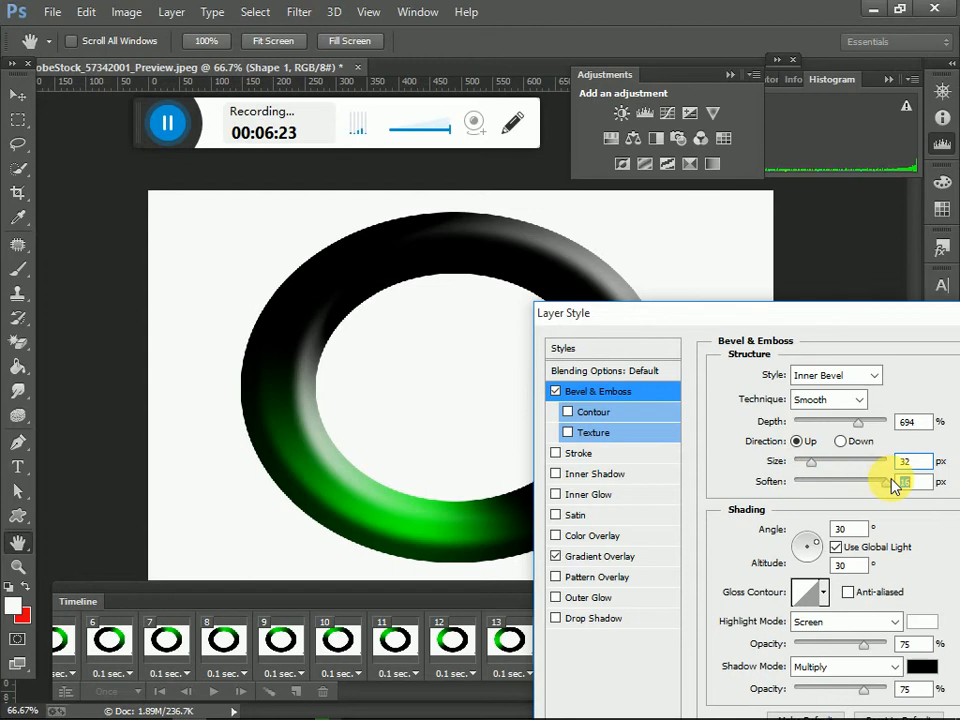
pyautogui.moveTo(906, 318); pyautogui.dragTo(648, 356)
pyautogui.click(816, 390)
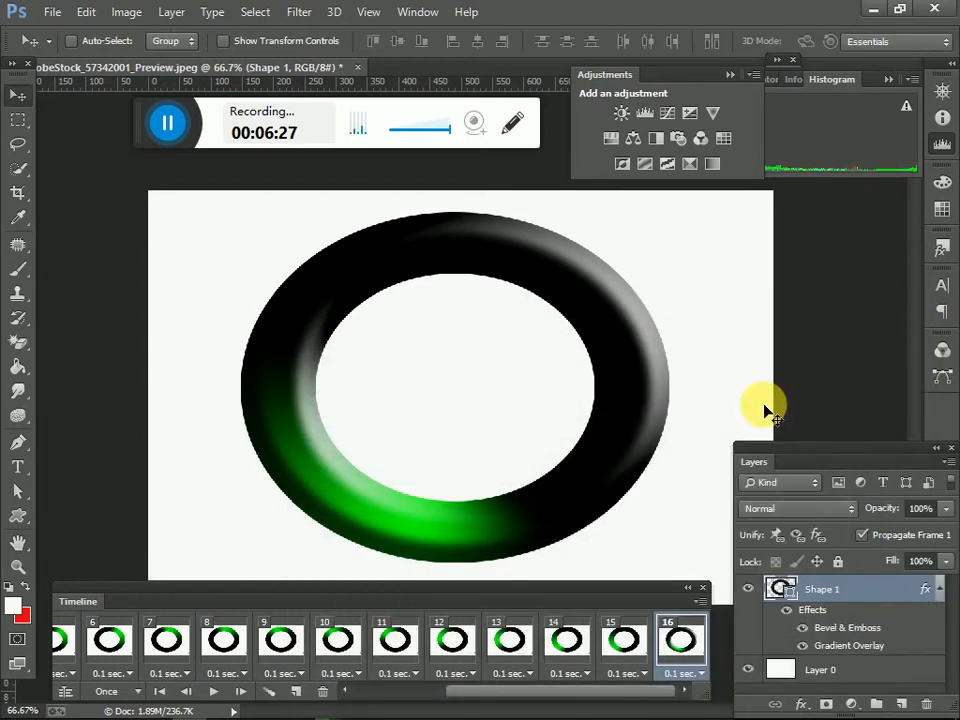
# Step: In frame 15, apply an Outer Glow and a Bevel & Emboss with increased depth to Shape 1
pyautogui.click(622, 638)
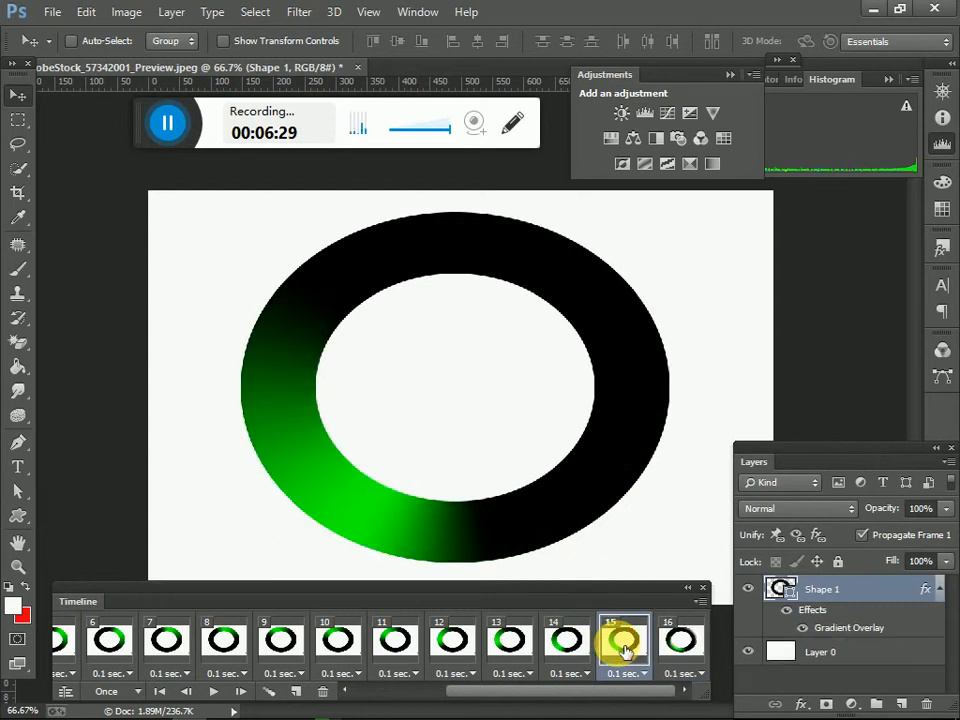
pyautogui.doubleClick(876, 596)
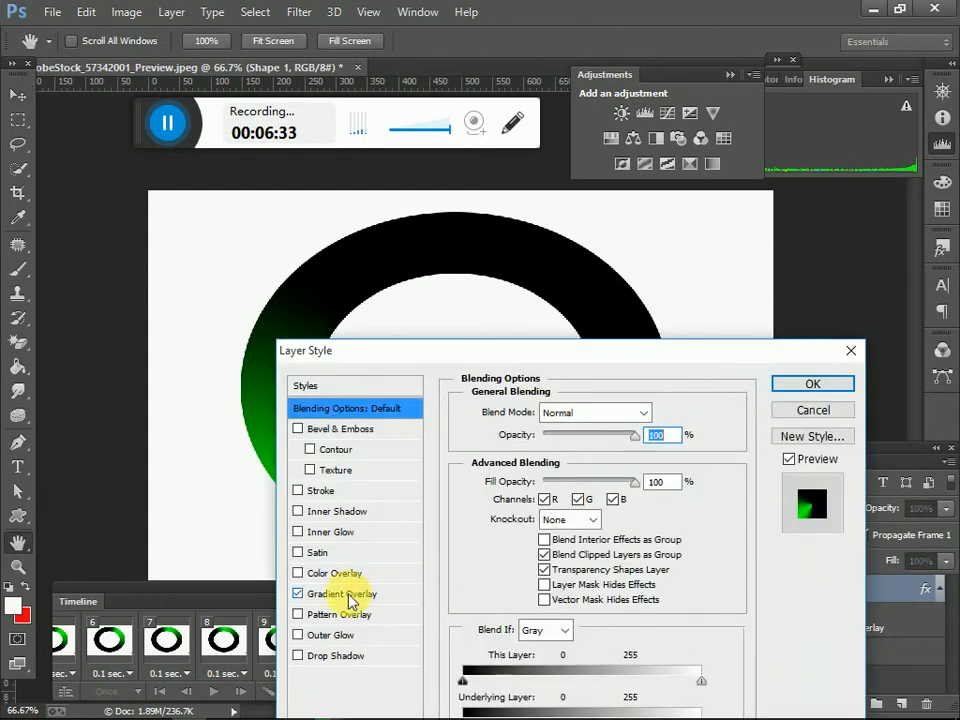
pyautogui.click(330, 635)
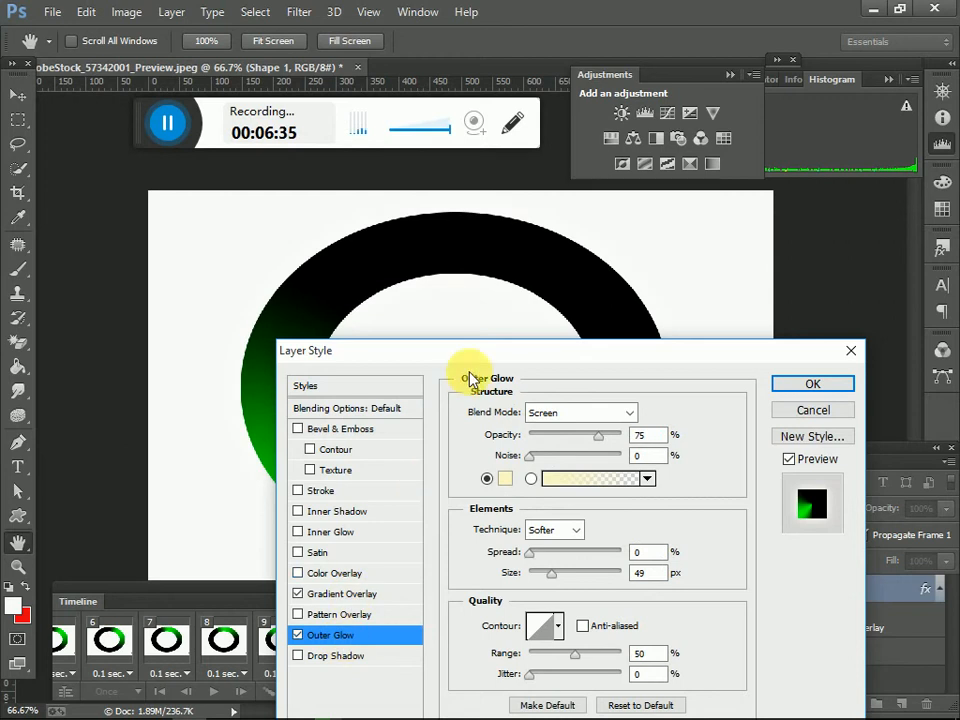
pyautogui.moveTo(480, 357); pyautogui.dragTo(745, 442)
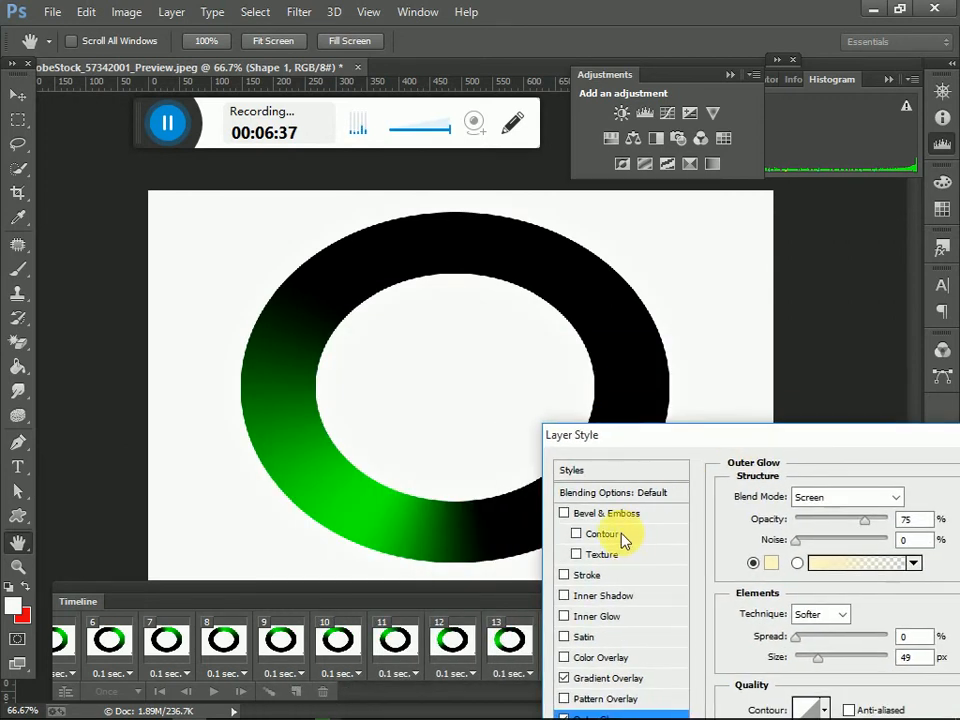
pyautogui.click(617, 520)
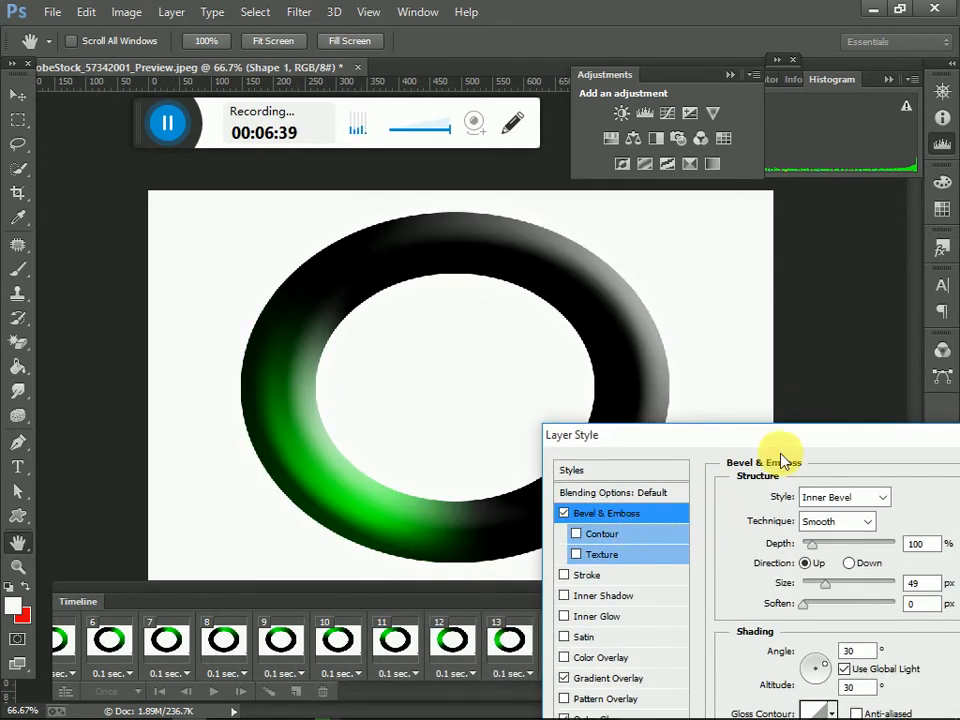
pyautogui.moveTo(812, 446); pyautogui.dragTo(606, 448)
pyautogui.moveTo(607, 546); pyautogui.dragTo(649, 557)
pyautogui.click(866, 470)
# Step: In frame 9, add a purple stop at 53% to Shape 1's overlay gradient and apply Bevel & Emboss with 100% depth and 49 px size
pyautogui.click(283, 638)
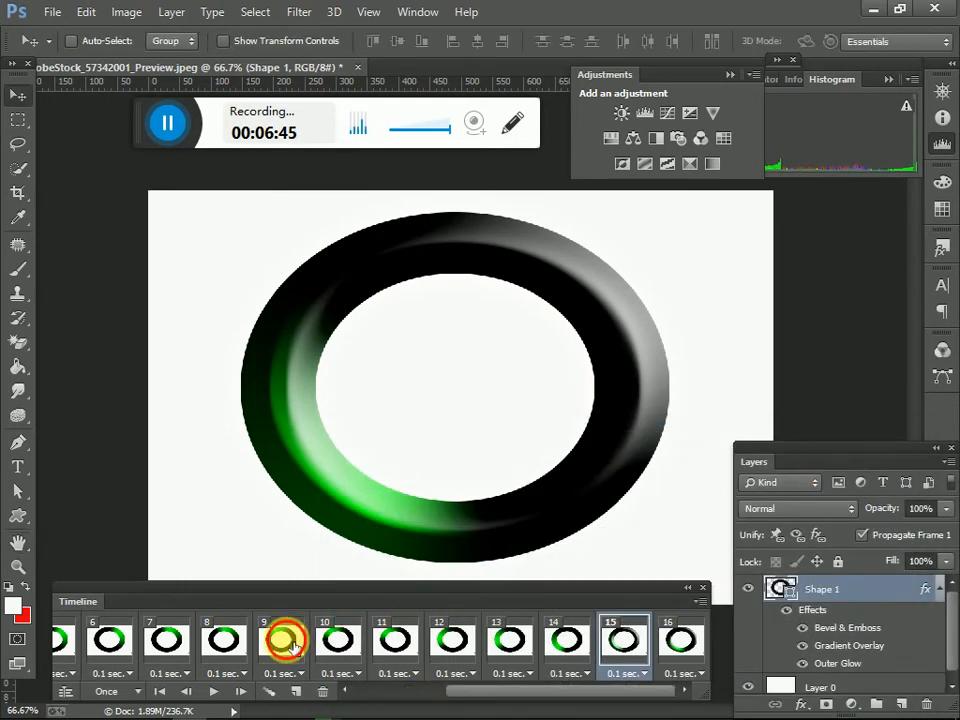
pyautogui.doubleClick(879, 600)
pyautogui.click(413, 680)
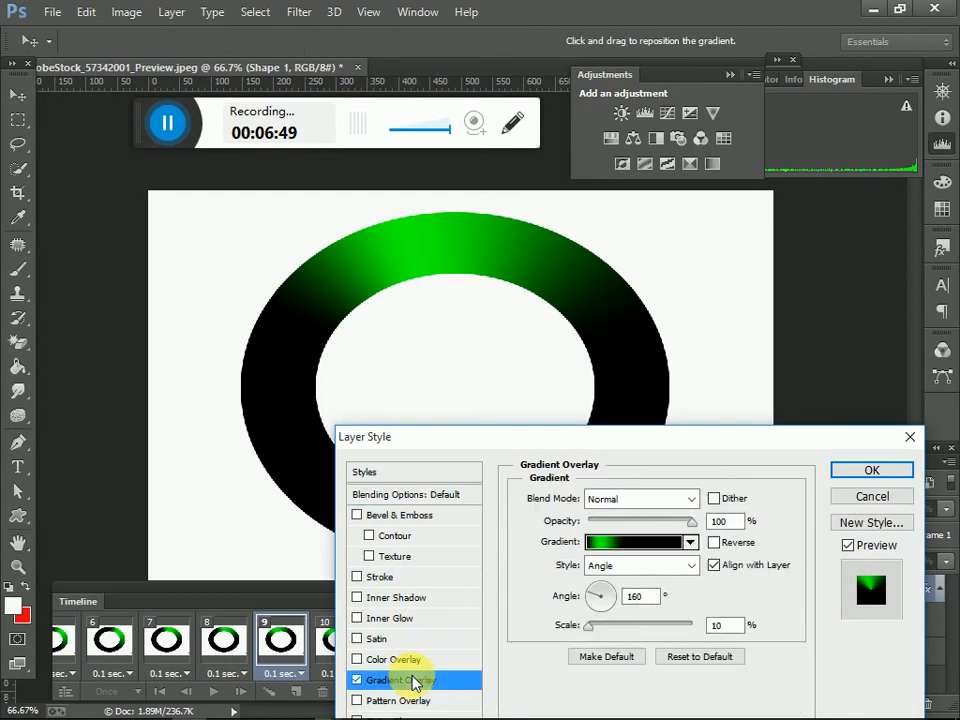
pyautogui.click(608, 545)
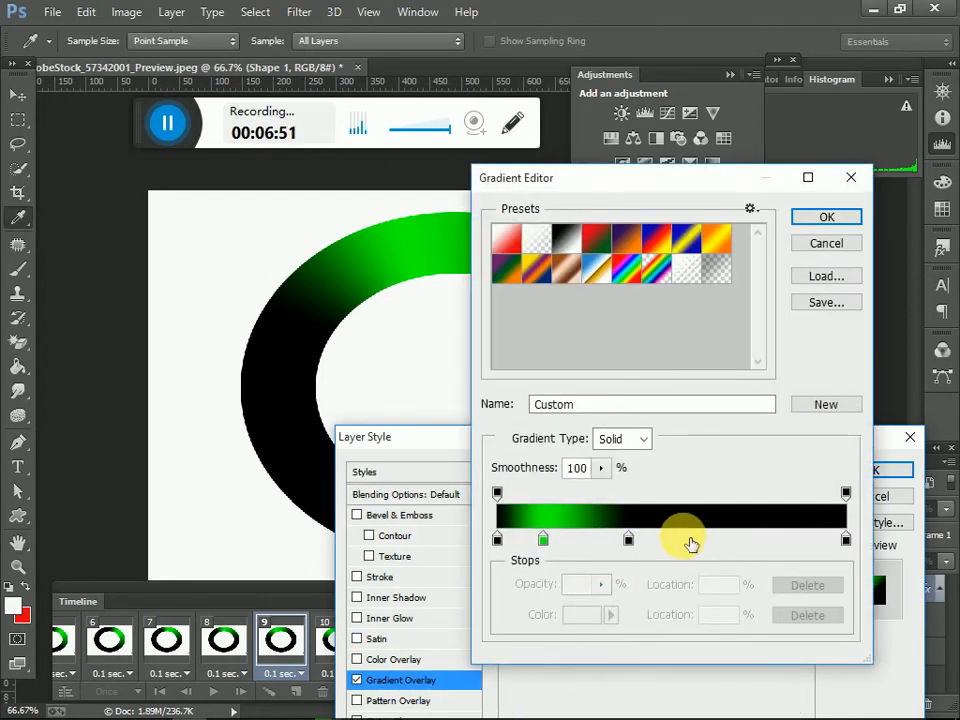
pyautogui.click(683, 540)
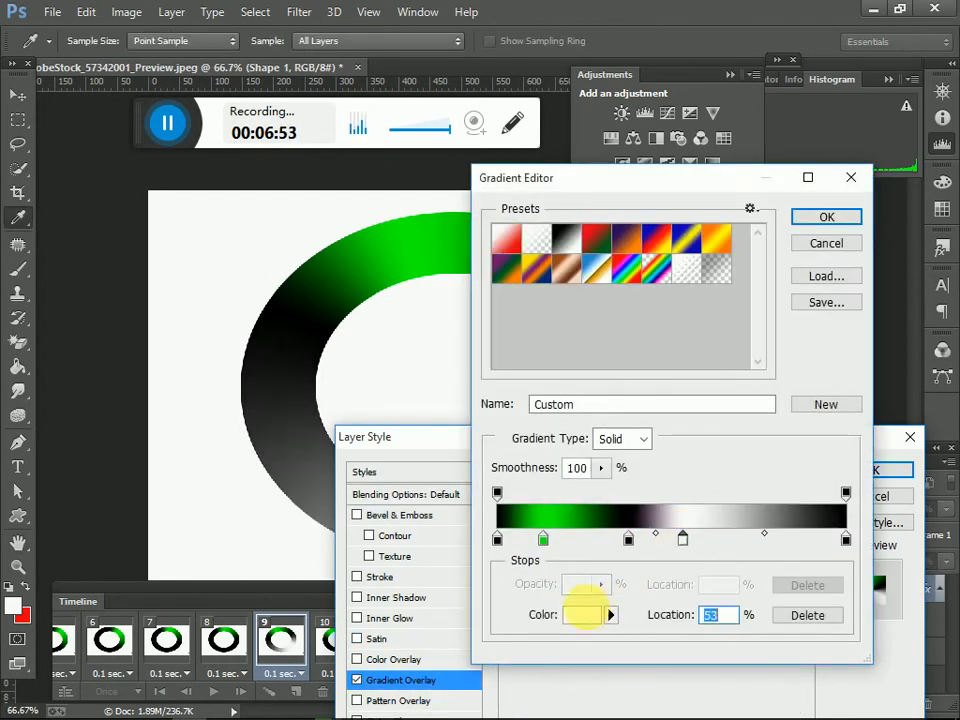
pyautogui.click(583, 615)
pyautogui.moveTo(585, 591); pyautogui.dragTo(633, 539)
pyautogui.click(691, 512)
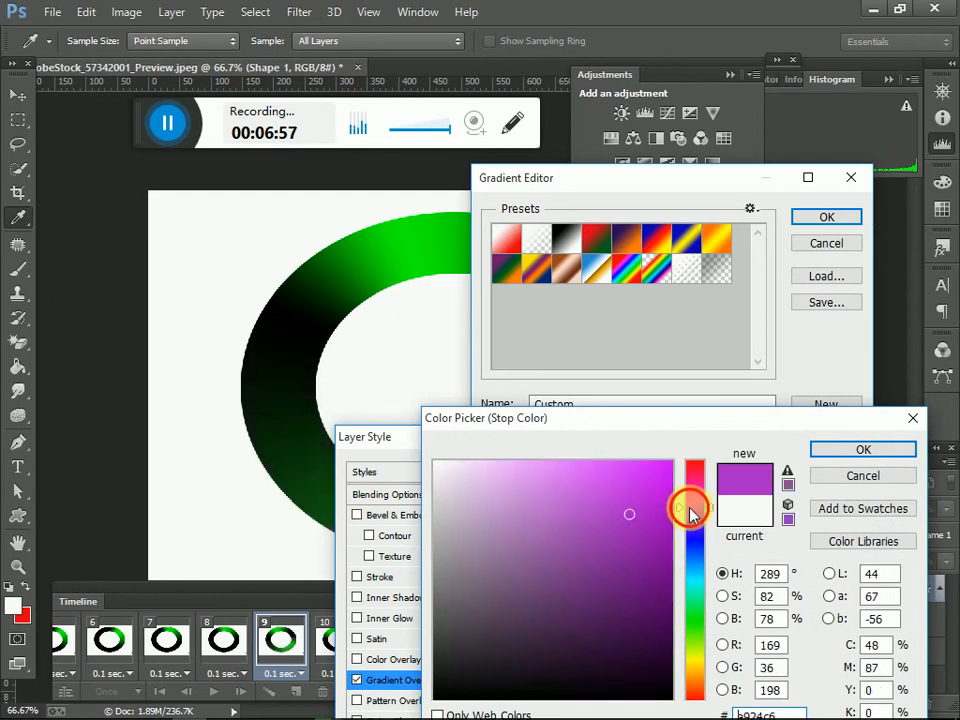
pyautogui.click(832, 455)
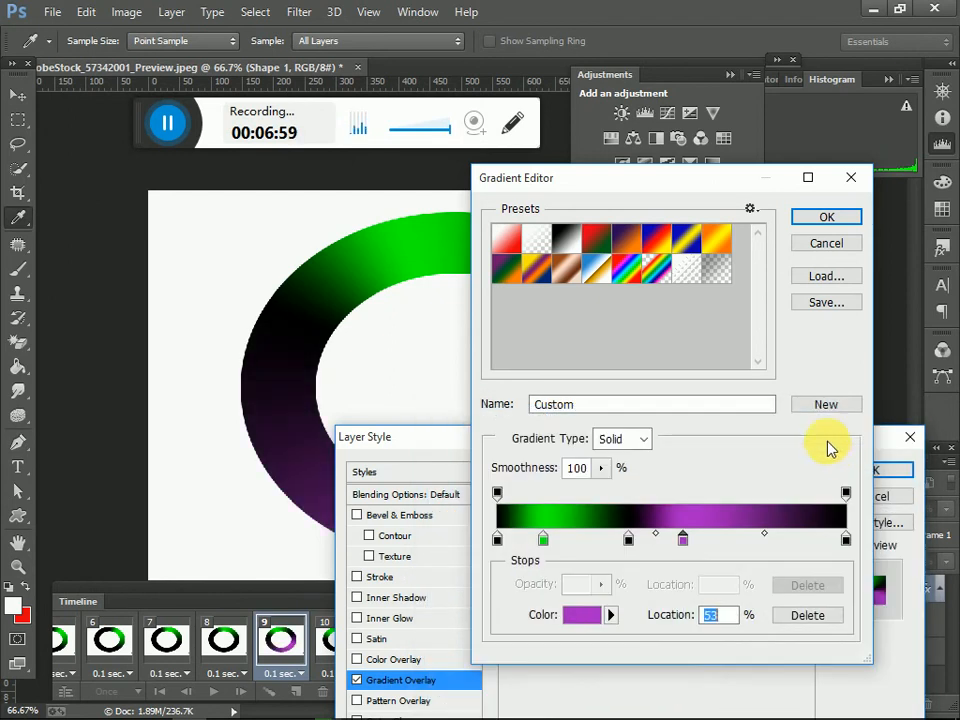
pyautogui.click(826, 217)
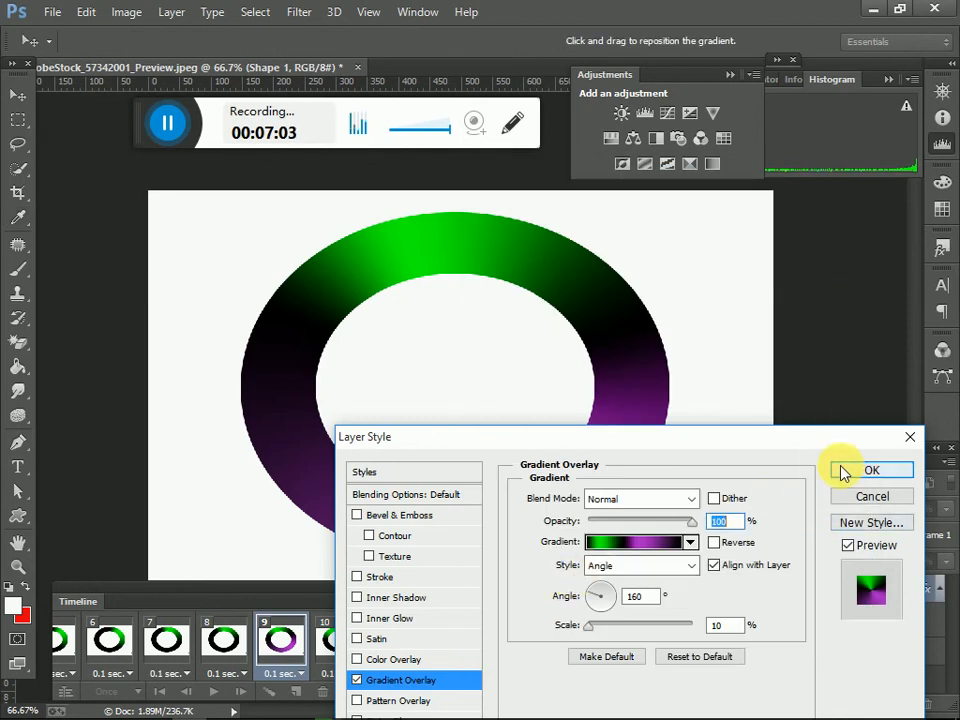
pyautogui.click(430, 517)
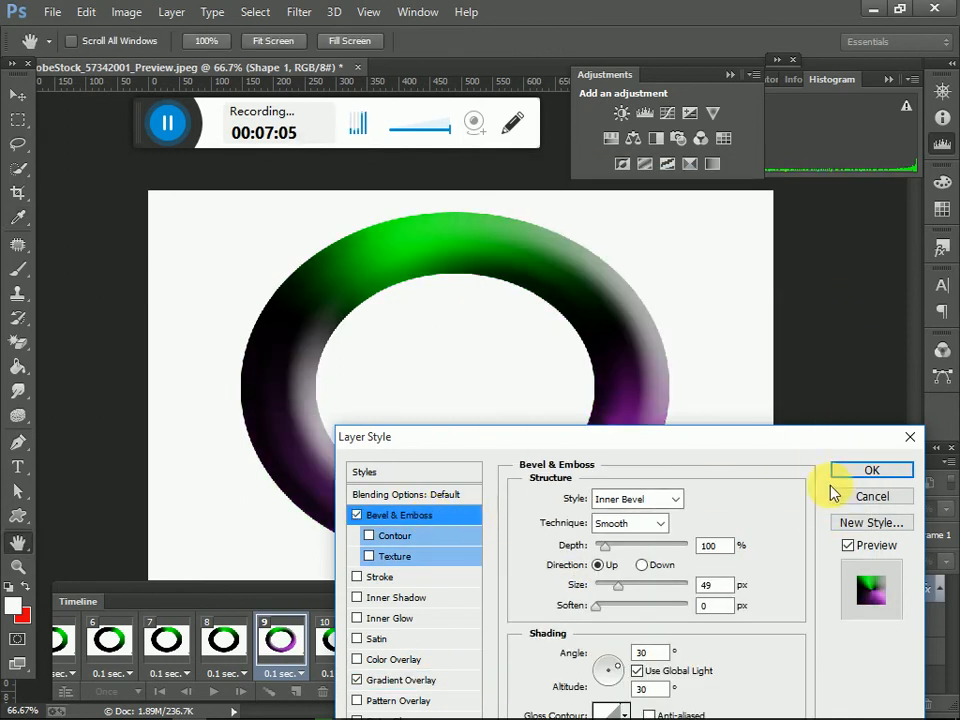
pyautogui.click(860, 472)
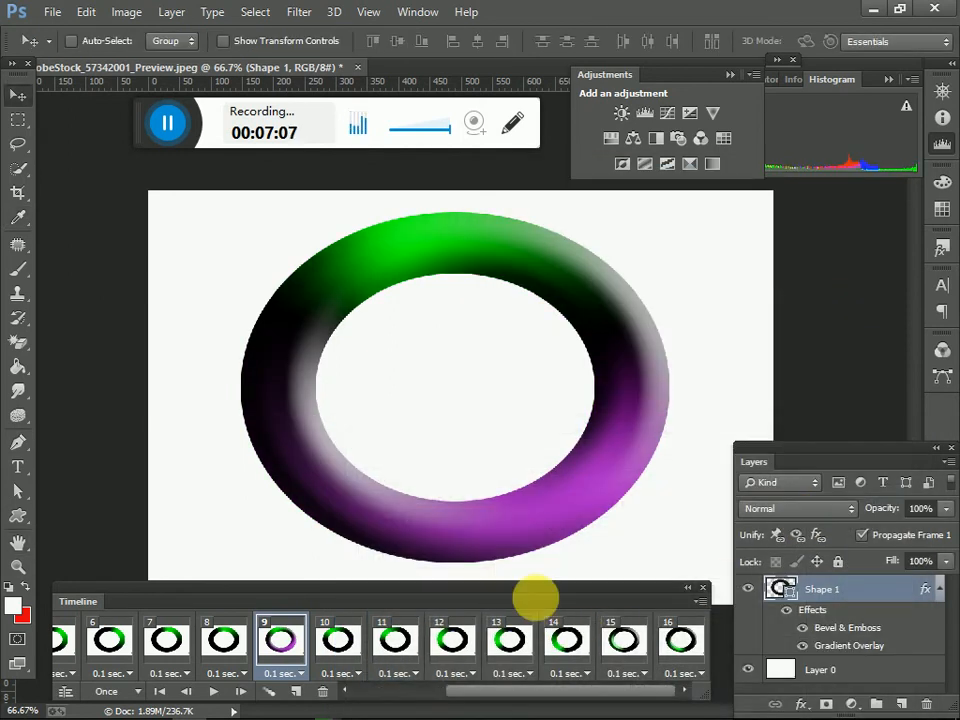
# Step: In frame 8, add a blue #260af7 stop at 54% to the gradient of Shape 1's Gradient Overlay
pyautogui.click(234, 658)
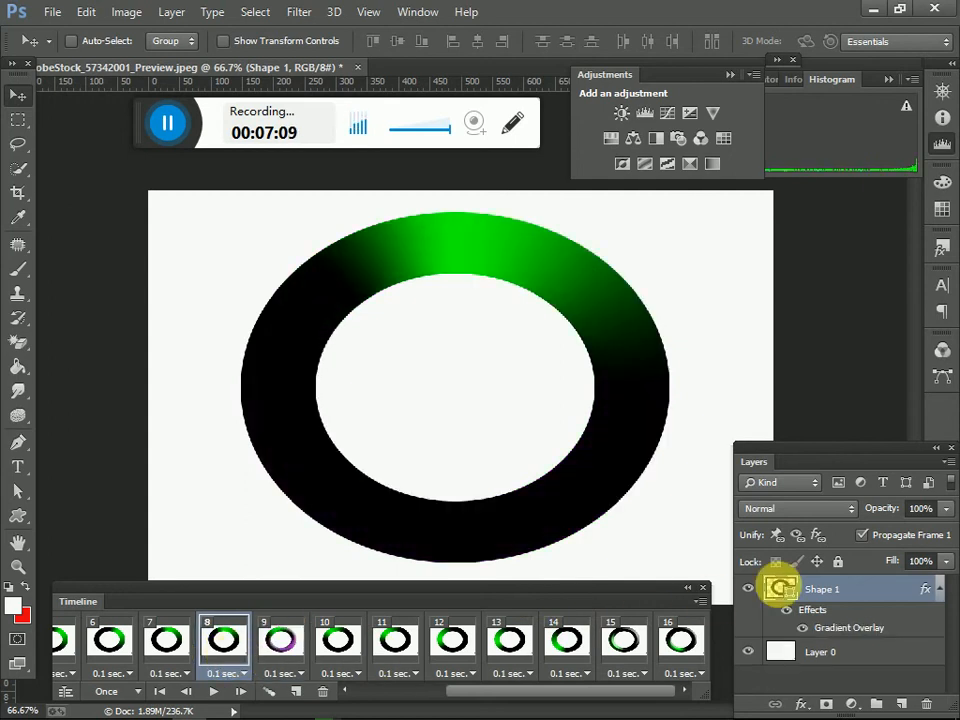
pyautogui.doubleClick(886, 596)
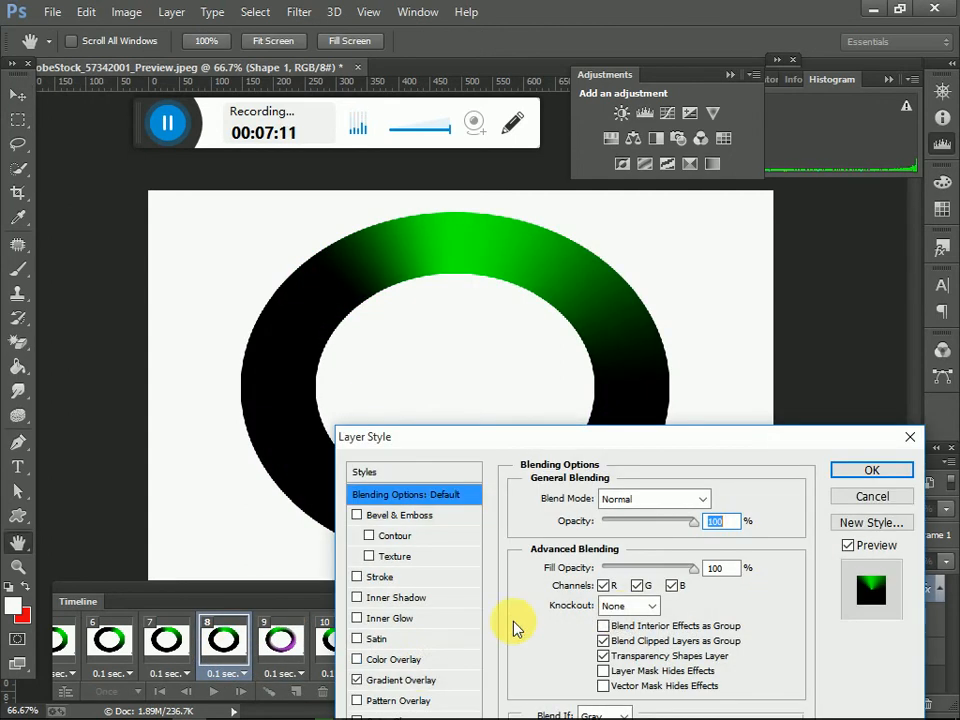
pyautogui.click(425, 677)
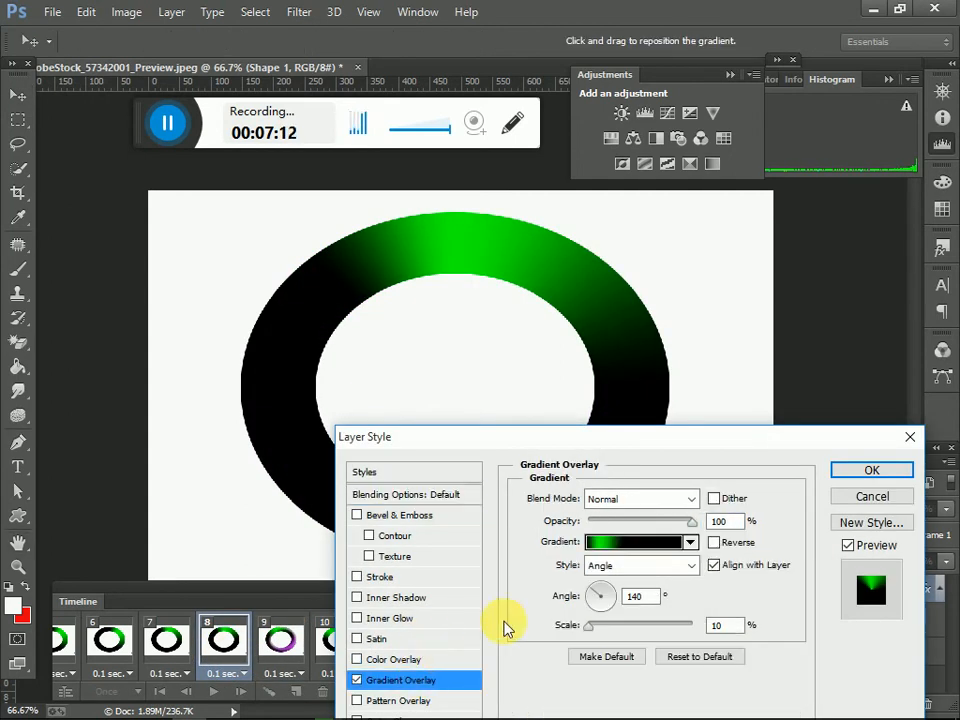
pyautogui.click(636, 543)
pyautogui.click(683, 540)
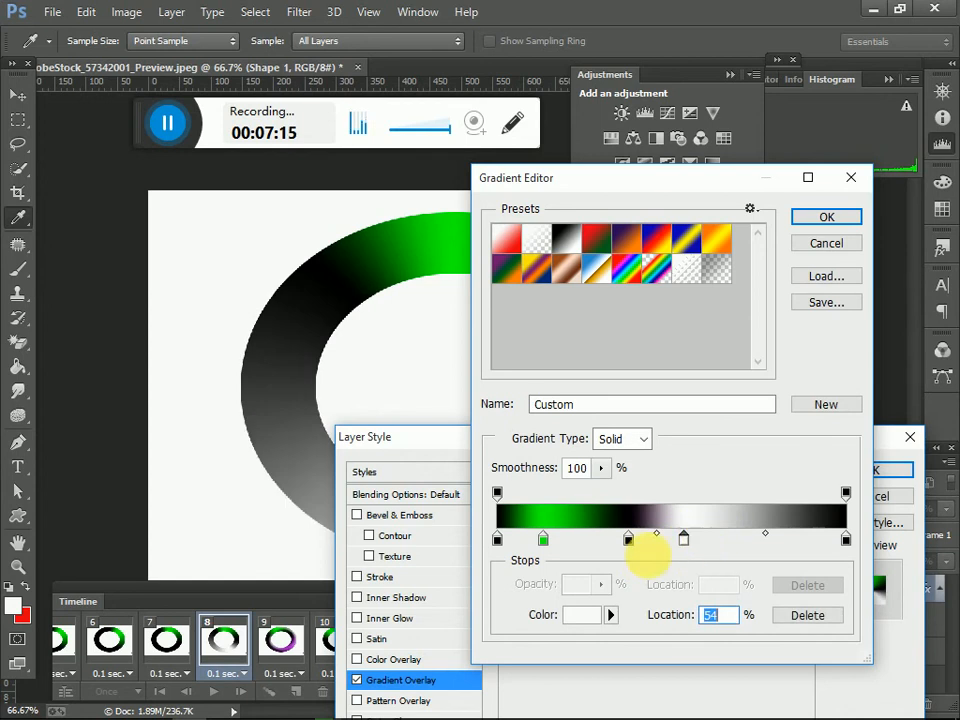
pyautogui.click(594, 615)
pyautogui.moveTo(598, 555); pyautogui.dragTo(593, 549)
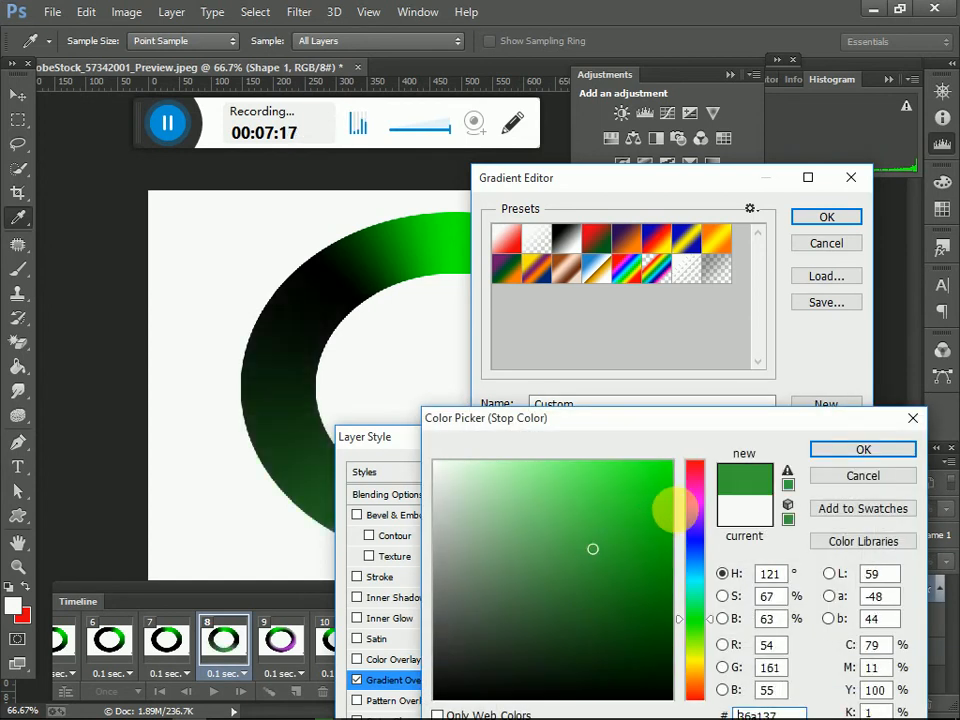
pyautogui.moveTo(686, 502)
pyautogui.mouseDown()
pyautogui.moveTo(697, 540)
pyautogui.moveTo(643, 525)
pyautogui.moveTo(663, 493)
pyautogui.mouseUp()
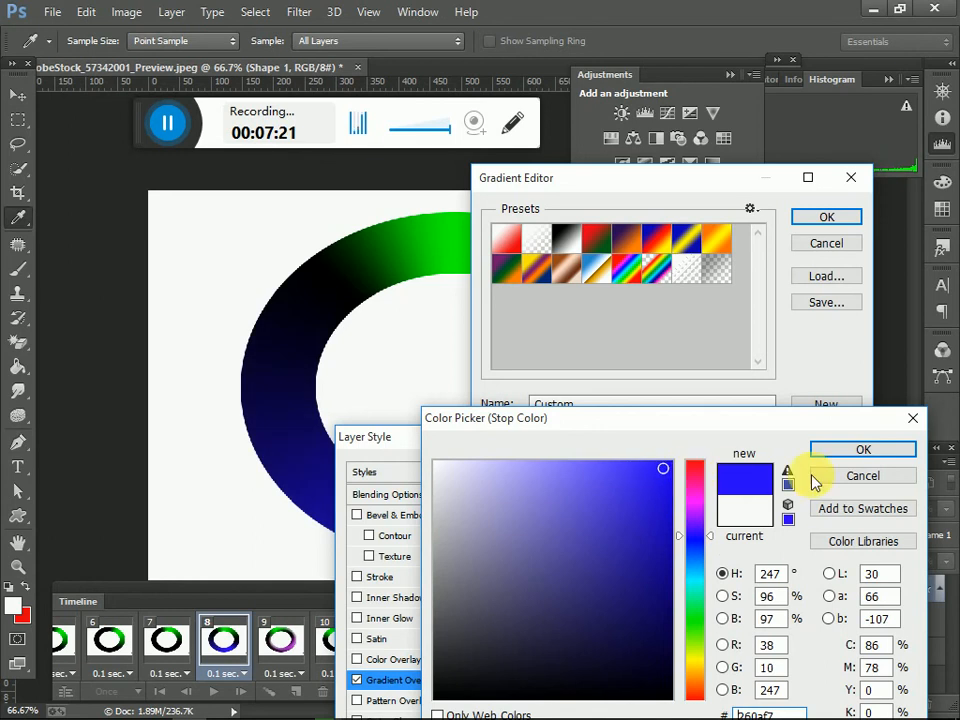
pyautogui.click(863, 451)
pyautogui.click(842, 216)
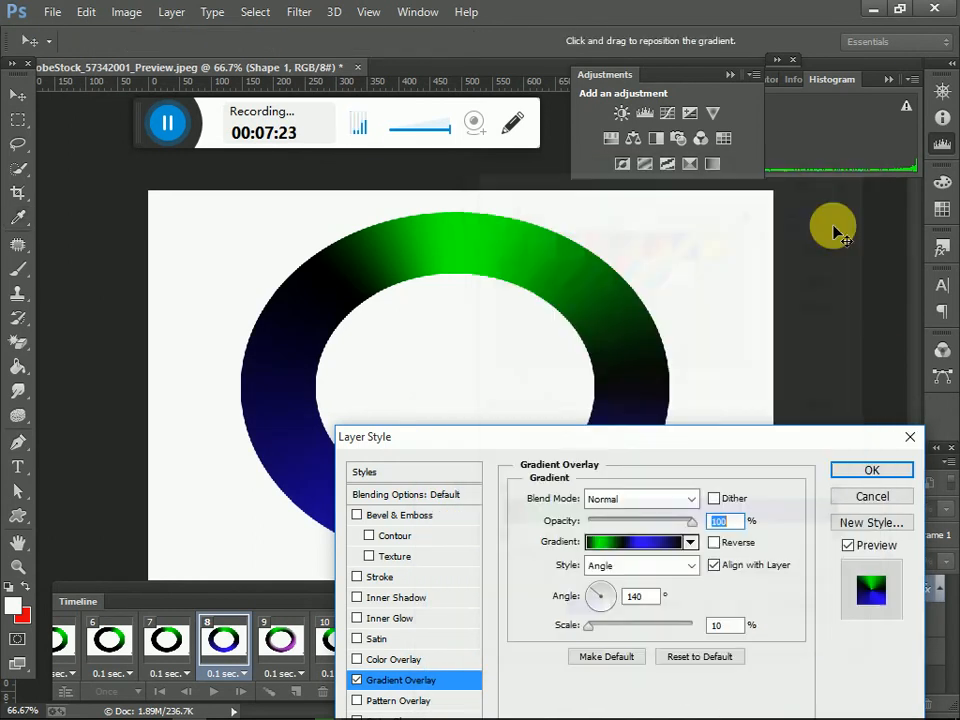
pyautogui.click(868, 469)
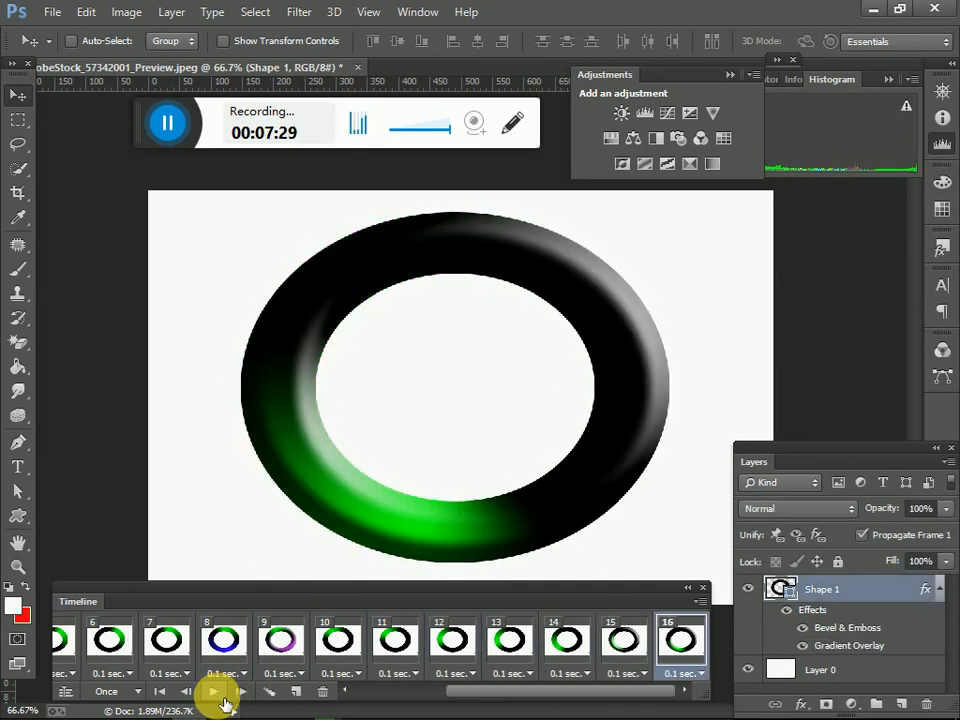
# Step: Play the frame animation several times to review the ring's rotating highlight and the effects on individual frames
pyautogui.click(224, 698)
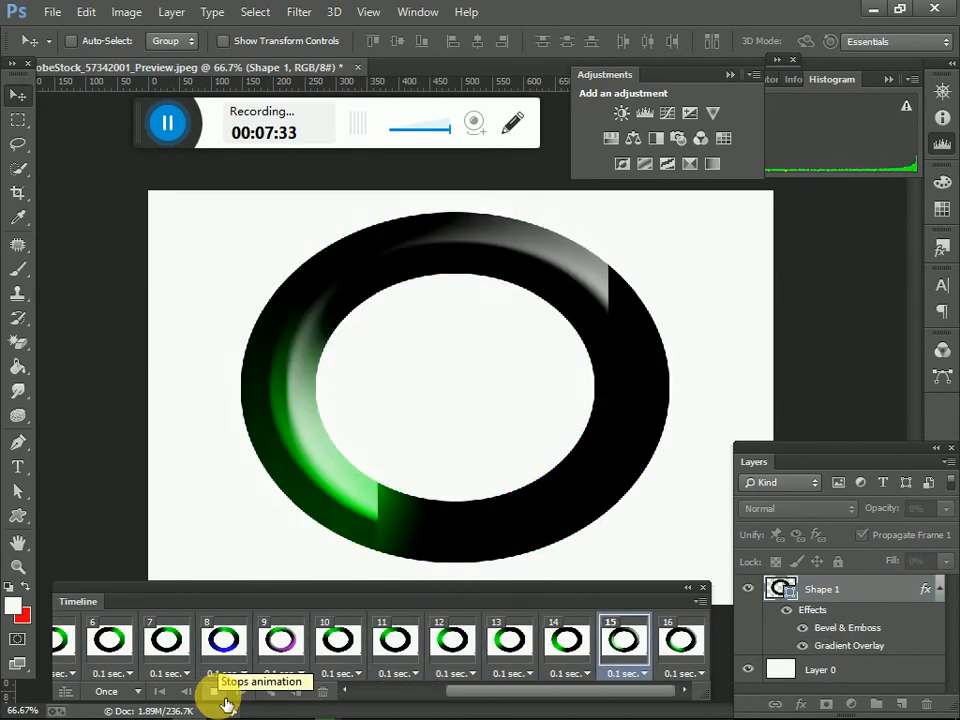
pyautogui.click(225, 698)
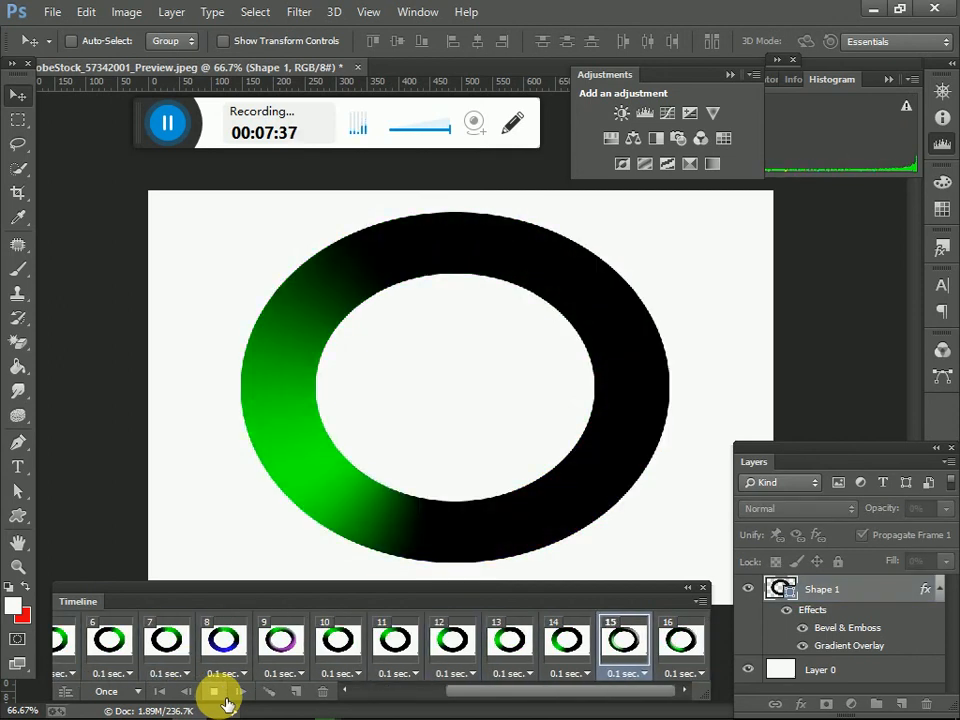
pyautogui.click(225, 698)
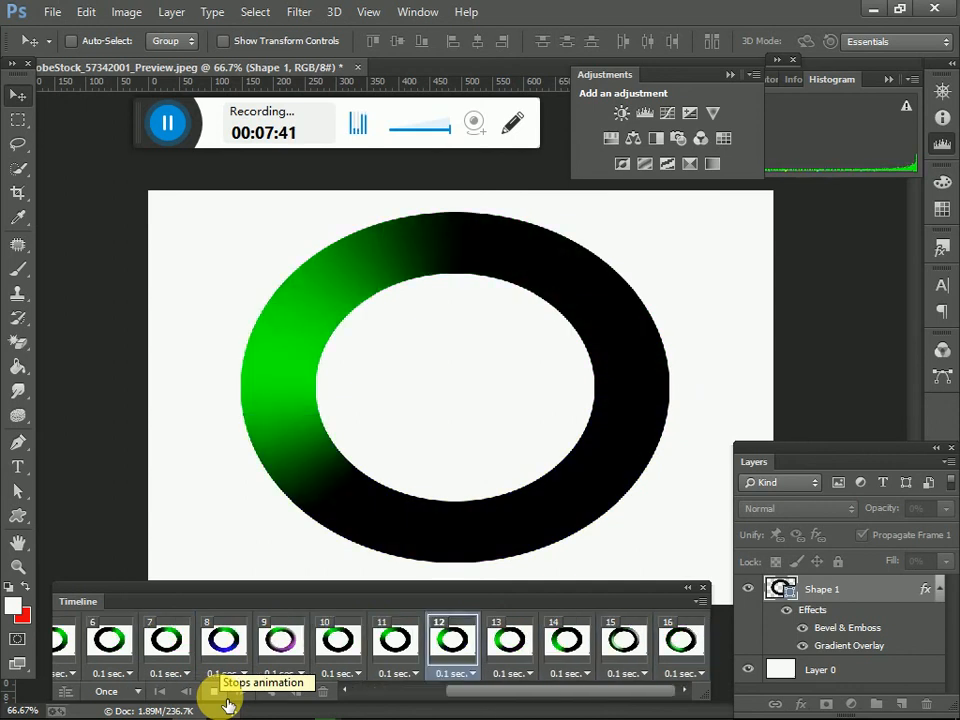
pyautogui.click(225, 698)
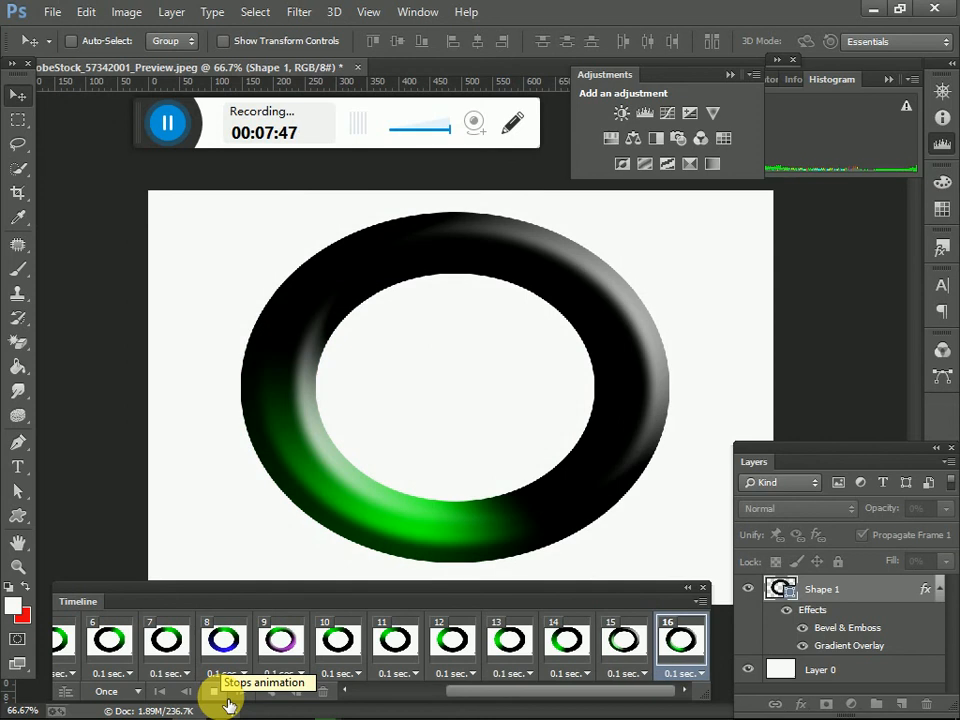
pyautogui.moveTo(349, 711)
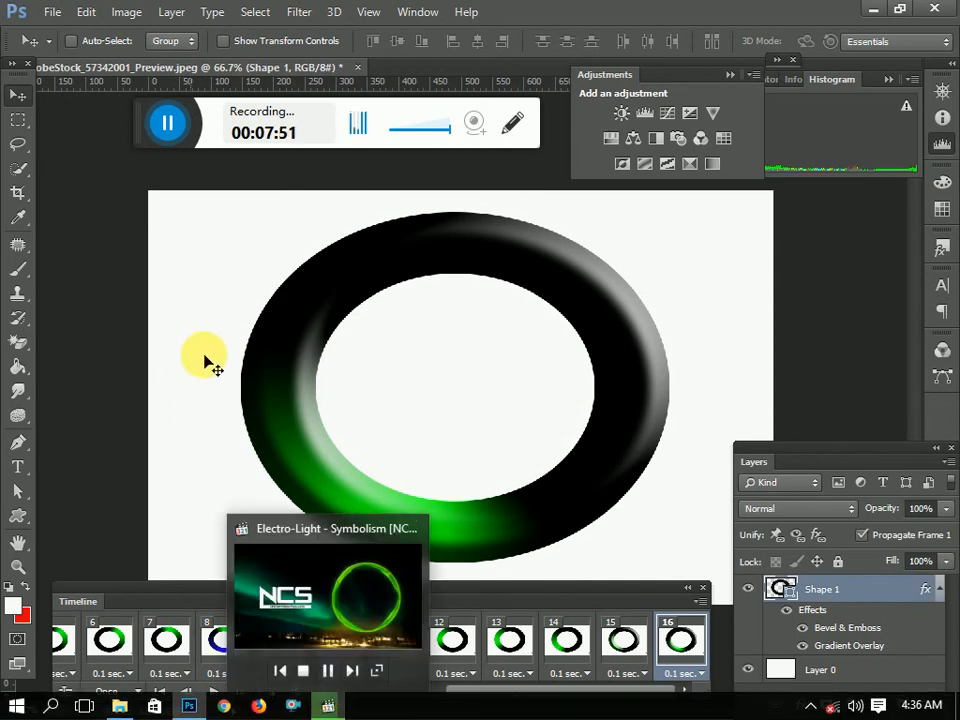
pyautogui.click(226, 697)
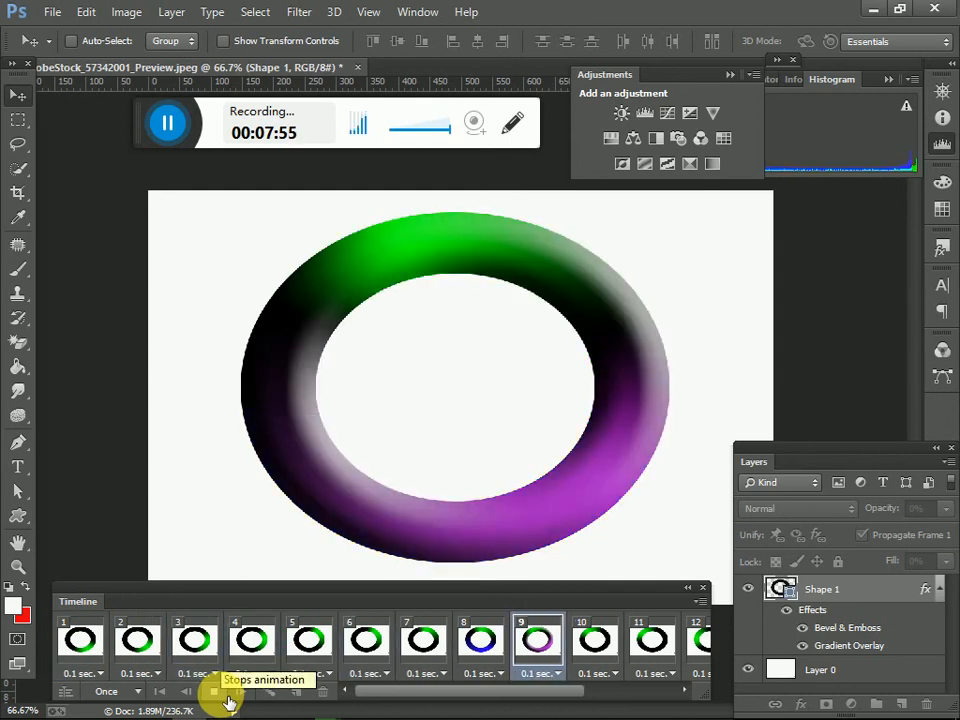
pyautogui.click(227, 699)
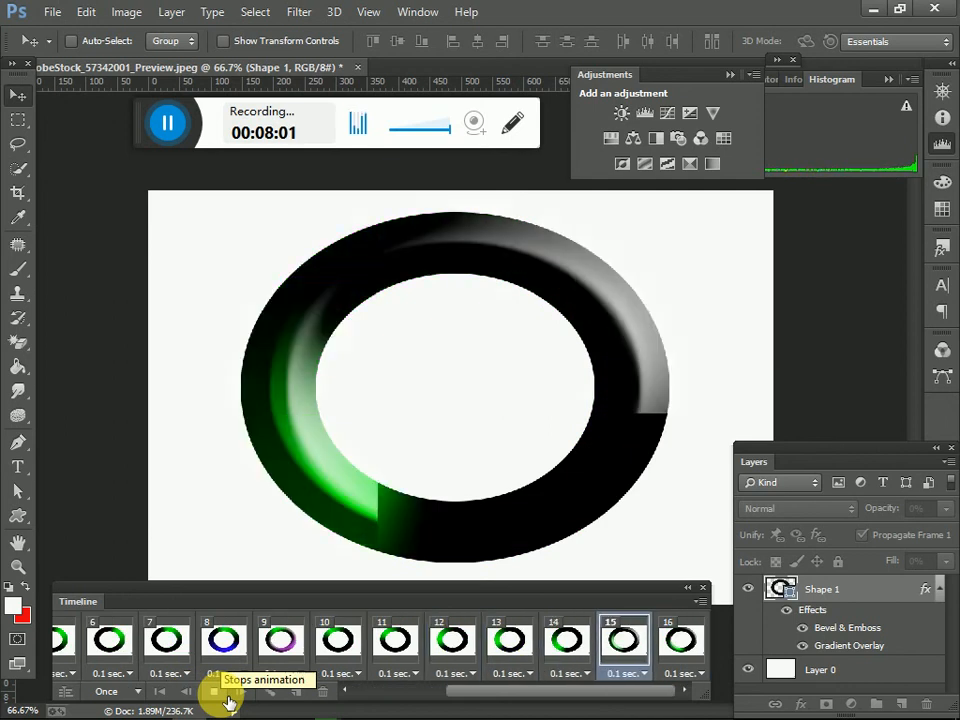
pyautogui.moveTo(327, 714)
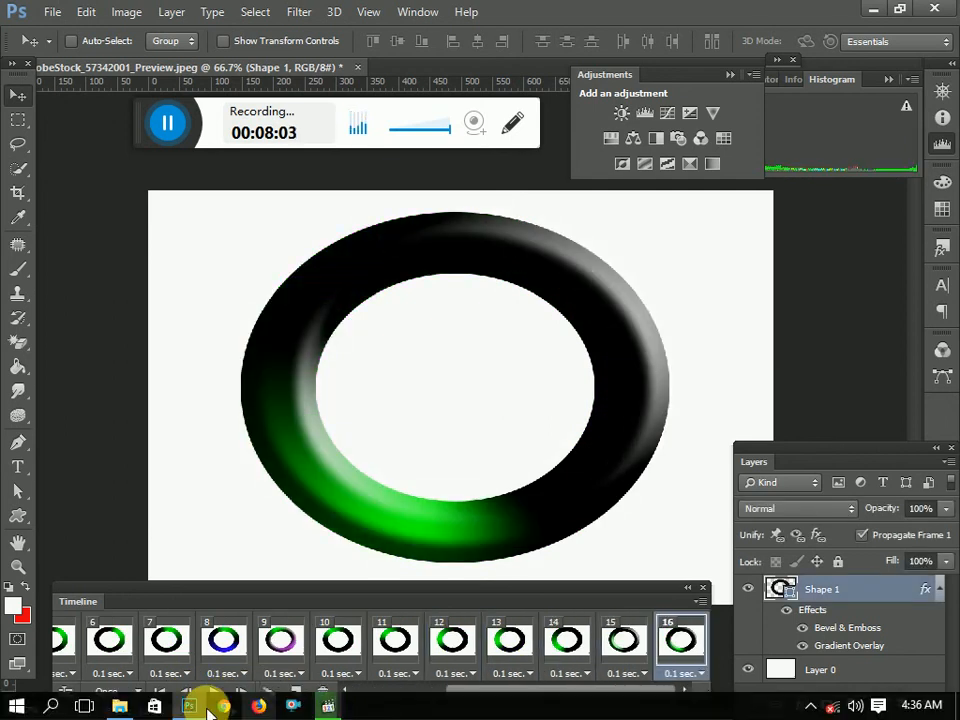
pyautogui.click(163, 124)
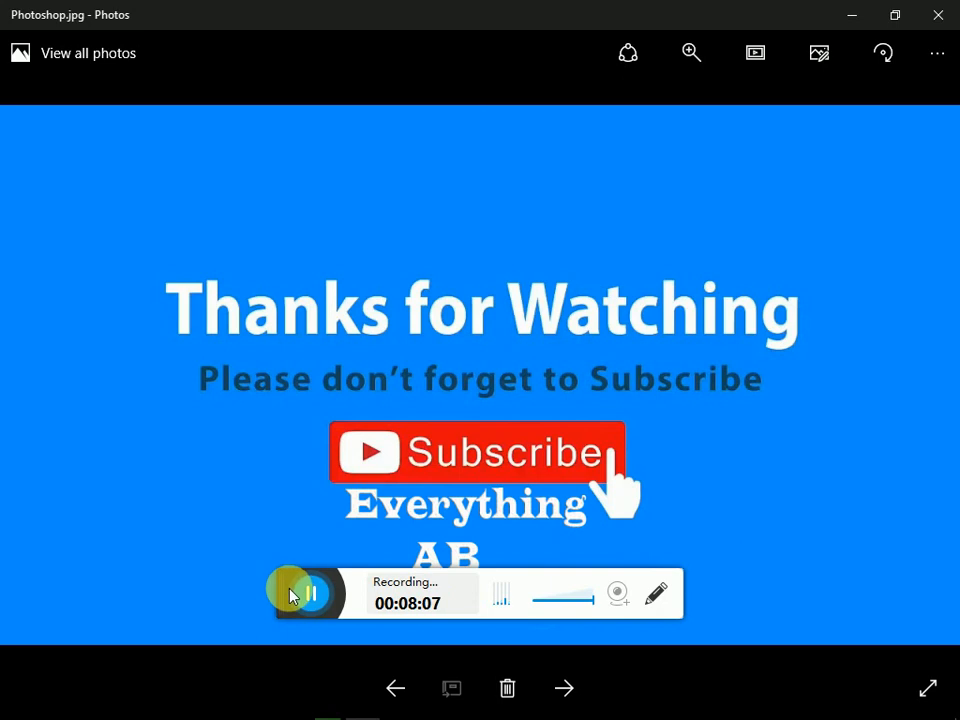
pyautogui.moveTo(299, 601); pyautogui.dragTo(341, 688)
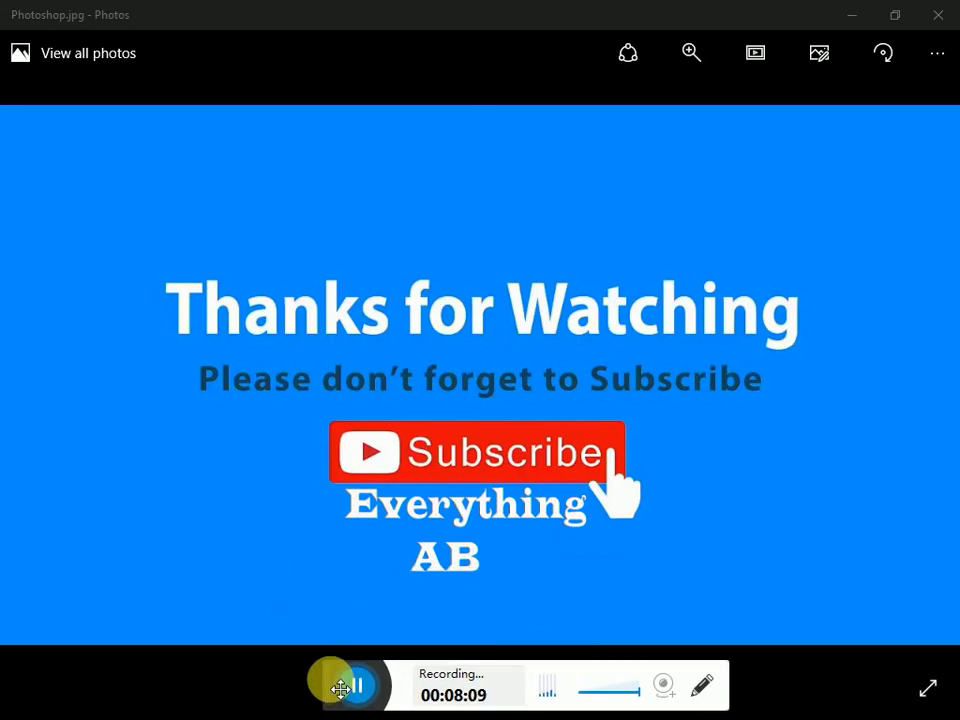